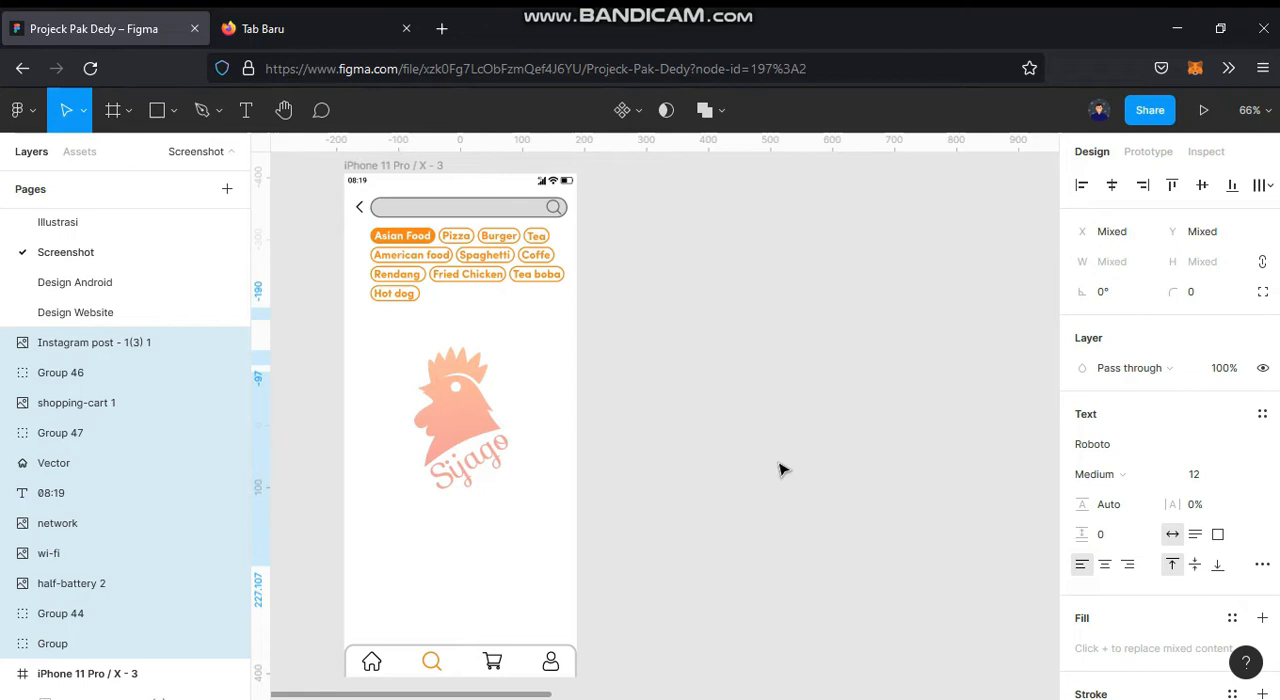
Step: Create a new 375 × 812 iPhone 11 Pro / X frame beside the existing search screen
{"action": "left_click", "coordinate": [110, 114]}
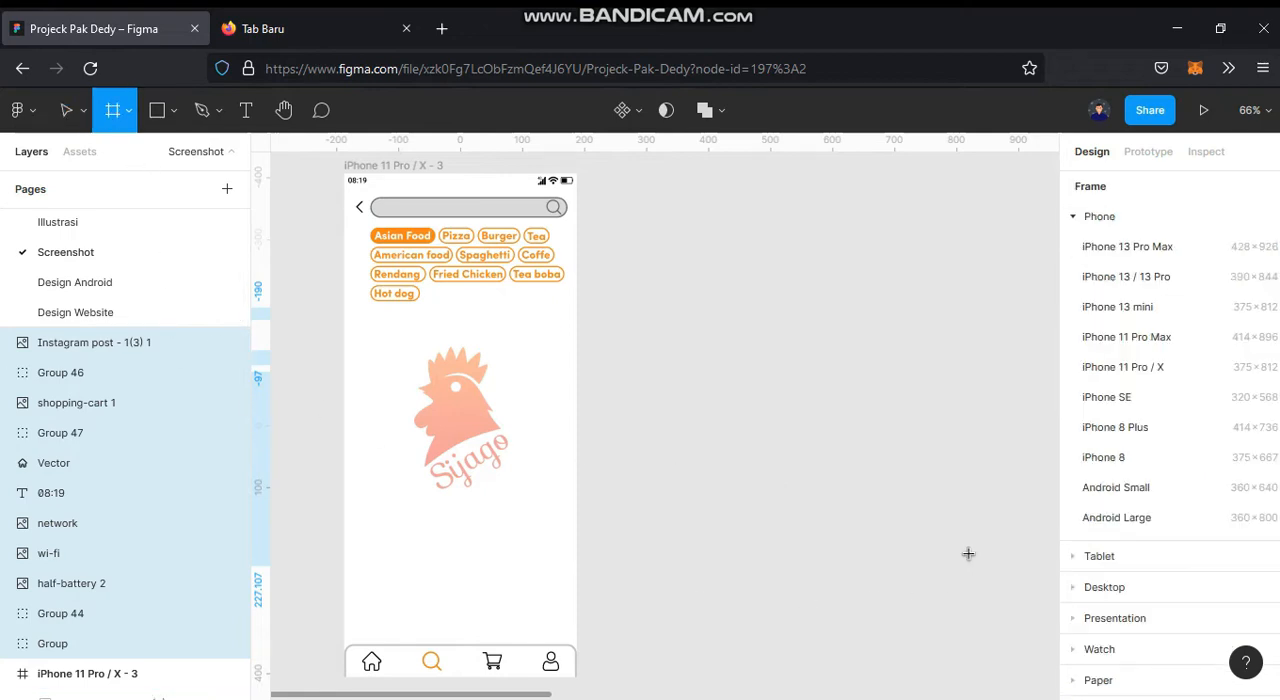
{"action": "left_click", "coordinate": [1131, 369]}
{"action": "left_click_drag", "start_coordinate": [780, 380], "coordinate": [847, 383]}
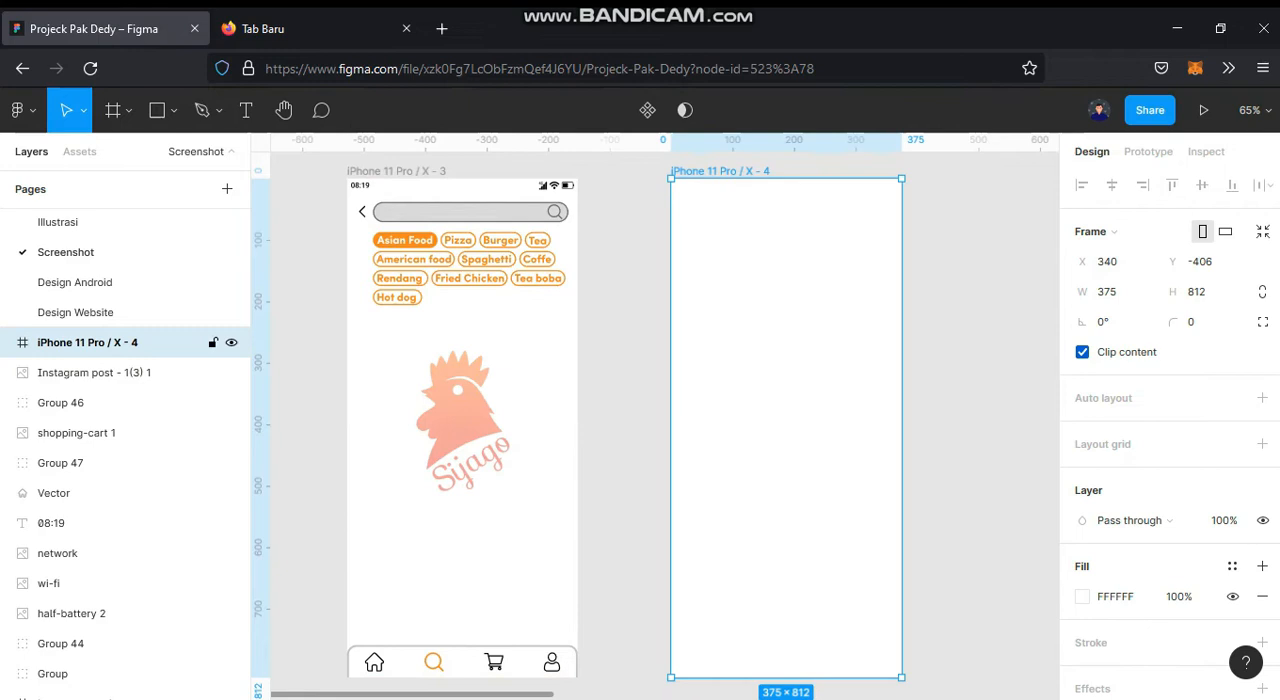
{"action": "left_click", "coordinate": [985, 291]}
Step: Move the loose network, wi-fi and half-battery icons into the upper-right corner of the new iPhone 11 Pro / X - 4 frame
{"action": "left_click_drag", "start_coordinate": [717, 451], "coordinate": [62, 491]}
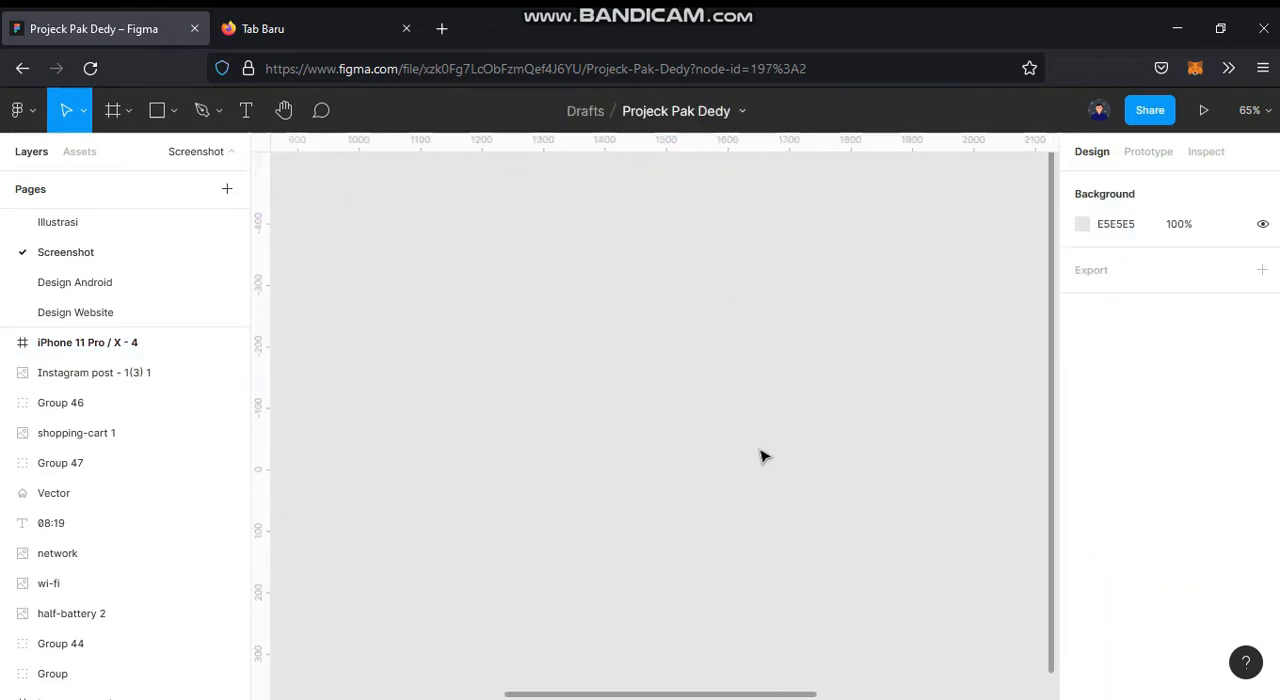
{"action": "left_click_drag", "start_coordinate": [873, 408], "coordinate": [303, 368]}
{"action": "left_click_drag", "start_coordinate": [885, 345], "coordinate": [654, 391]}
{"action": "left_click_drag", "start_coordinate": [752, 309], "coordinate": [858, 299]}
{"action": "scroll", "coordinate": [803, 266], "scroll_direction": "up", "scroll_amount": 2}
{"action": "left_click_drag", "start_coordinate": [809, 356], "coordinate": [867, 510]}
{"action": "left_click_drag", "start_coordinate": [928, 466], "coordinate": [814, 380]}
{"action": "scroll", "coordinate": [658, 374], "scroll_direction": "up", "scroll_amount": 2}
{"action": "scroll", "coordinate": [665, 344], "scroll_direction": "down", "scroll_amount": 1}
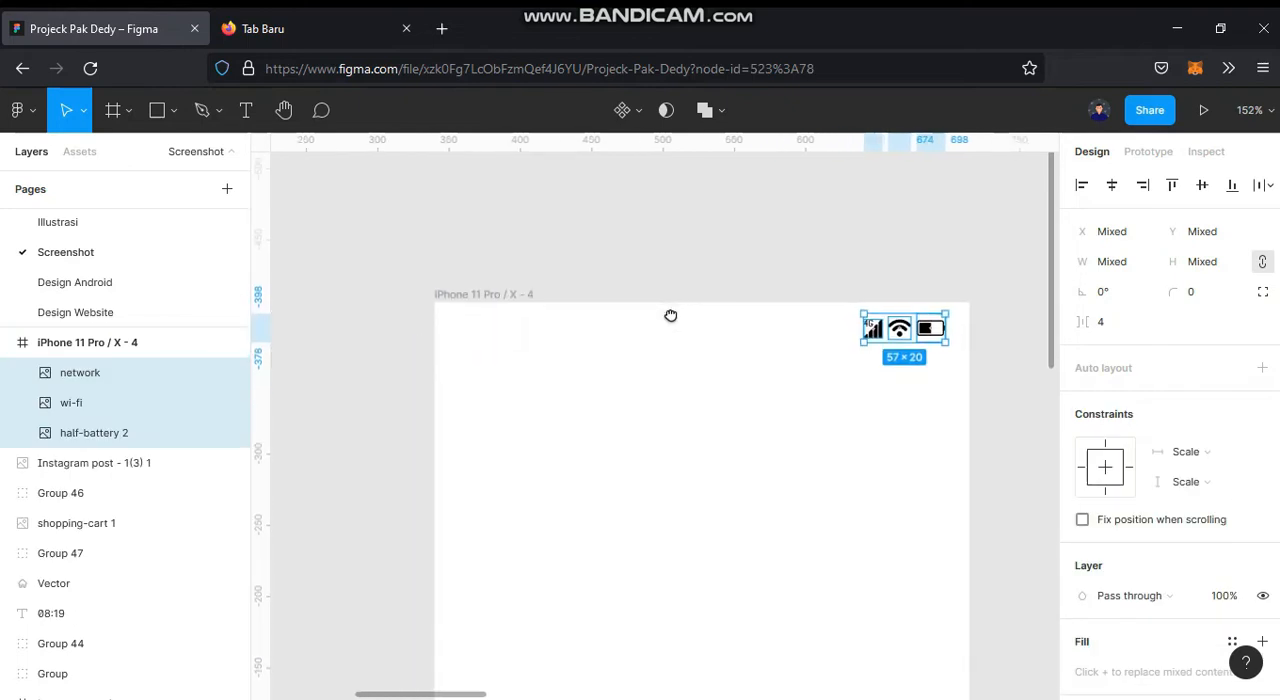
Step: Add a horizontal guide at 31 px across the new frame and shift the status icons up and right, above the guide
{"action": "scroll", "coordinate": [770, 350], "scroll_direction": "up", "scroll_amount": 3}
{"action": "scroll", "coordinate": [729, 400], "scroll_direction": "up", "scroll_amount": 1}
{"action": "left_click_drag", "start_coordinate": [597, 344], "coordinate": [905, 292]}
{"action": "left_click_drag", "start_coordinate": [651, 137], "coordinate": [644, 380]}
{"action": "scroll", "coordinate": [523, 320], "scroll_direction": "right", "scroll_amount": 4}
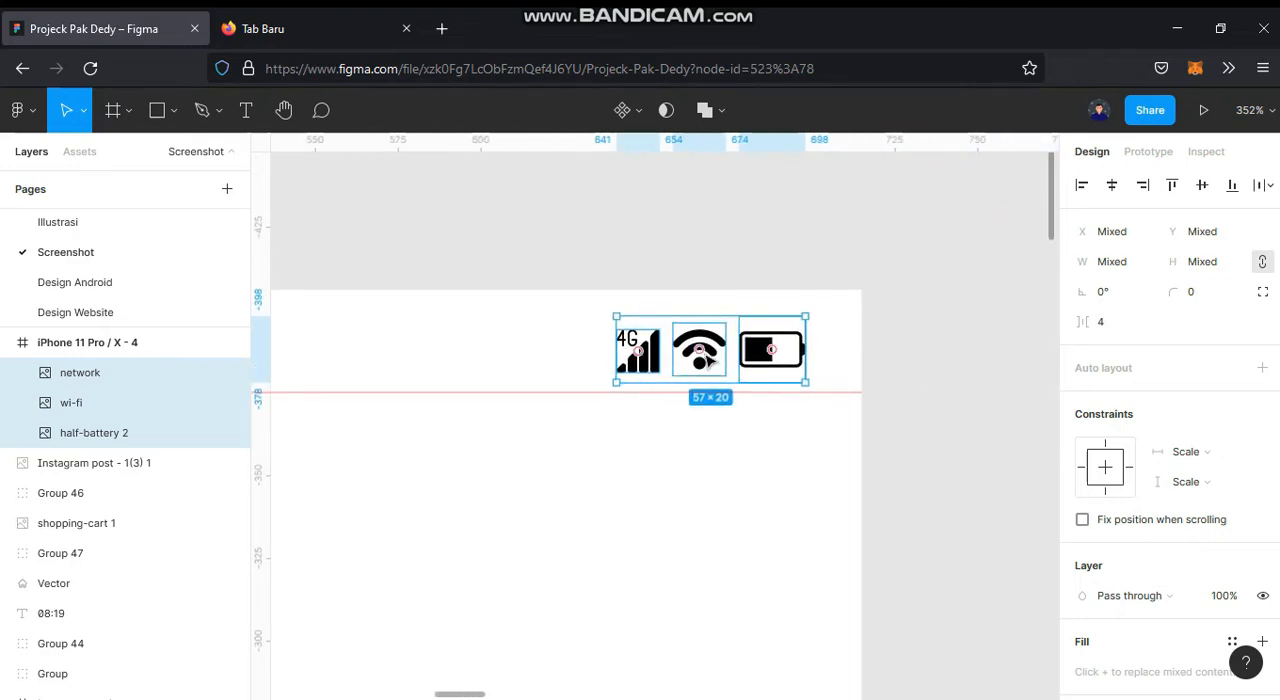
{"action": "left_click_drag", "start_coordinate": [714, 370], "coordinate": [731, 363]}
{"action": "scroll", "coordinate": [646, 369], "scroll_direction": "down", "scroll_amount": 4}
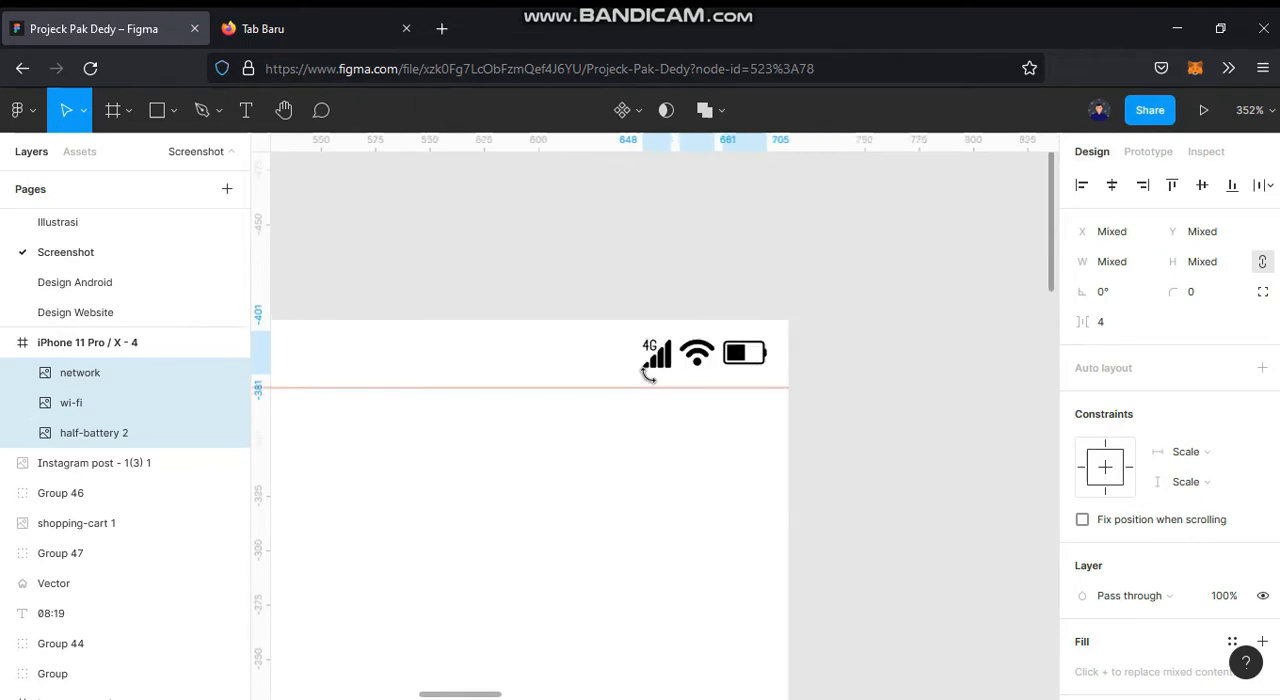
{"action": "left_click_drag", "start_coordinate": [612, 377], "coordinate": [781, 381]}
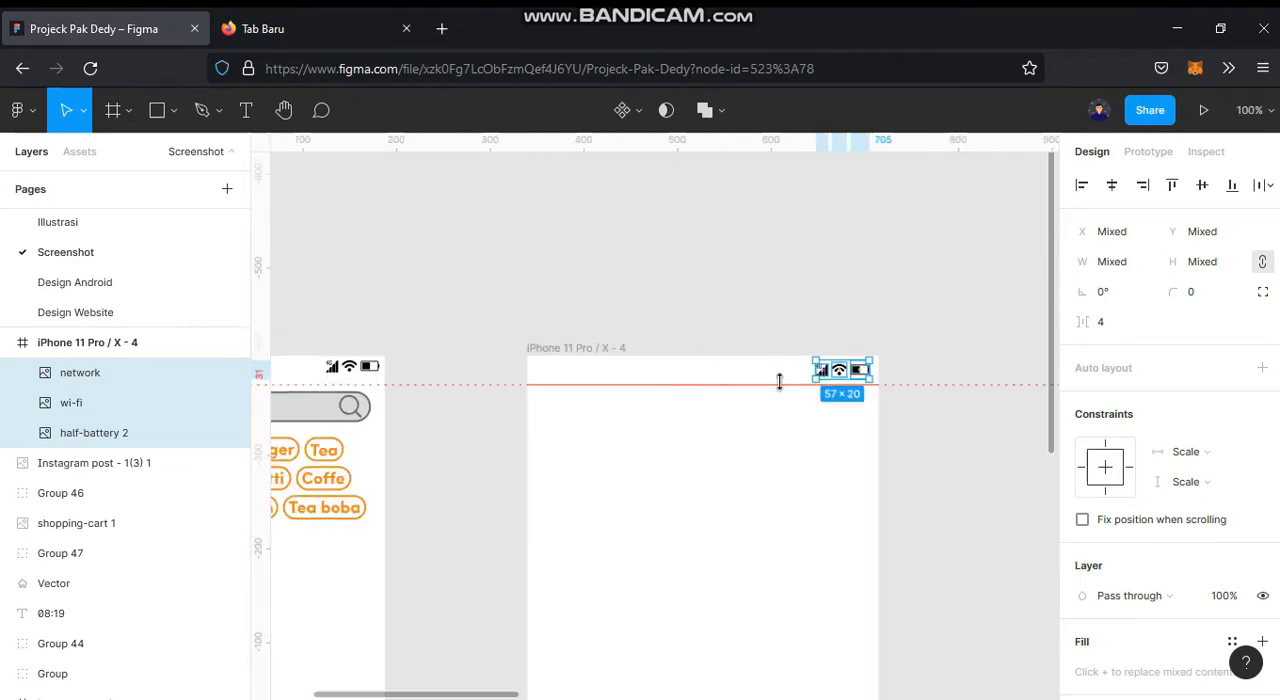
Step: Add the clock text "20:10" near the upper-left corner of the new frame, above the guide
{"action": "scroll", "coordinate": [557, 387], "scroll_direction": "up", "scroll_amount": 3}
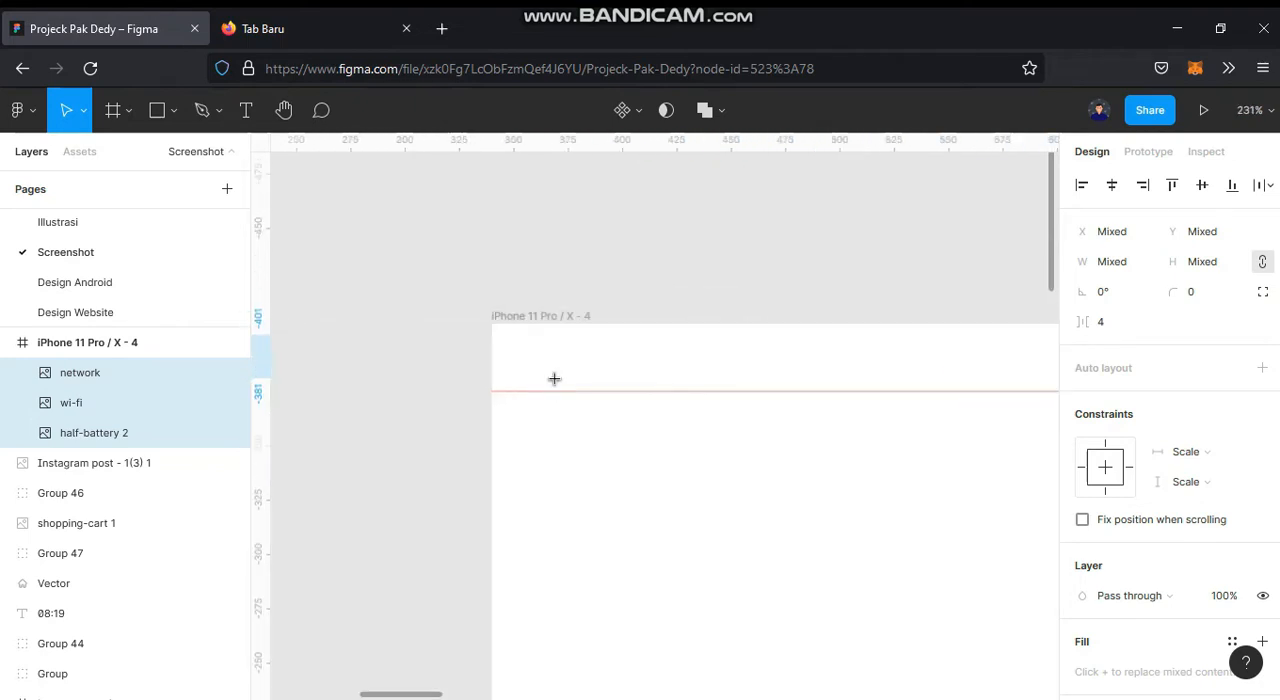
{"action": "key", "text": "t"}
{"action": "left_click", "coordinate": [536, 353]}
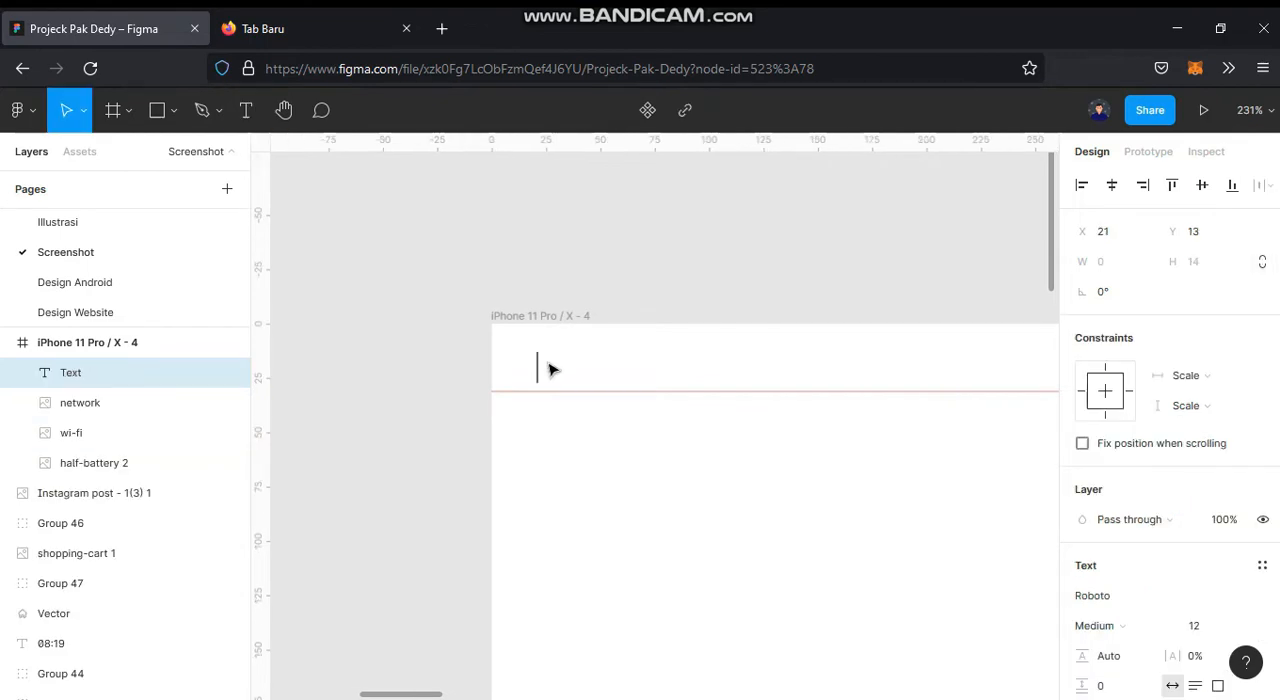
{"action": "type", "text": "20:10"}
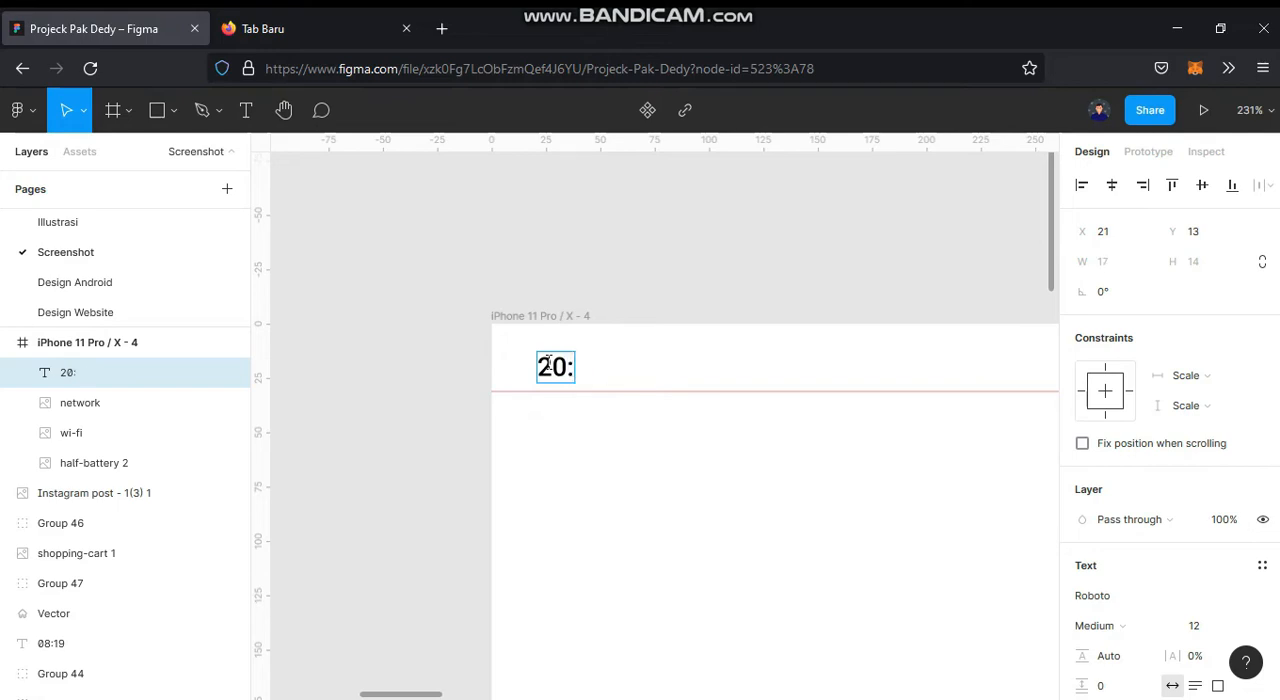
{"action": "left_click", "coordinate": [684, 285]}
{"action": "left_click_drag", "start_coordinate": [697, 346], "coordinate": [508, 362]}
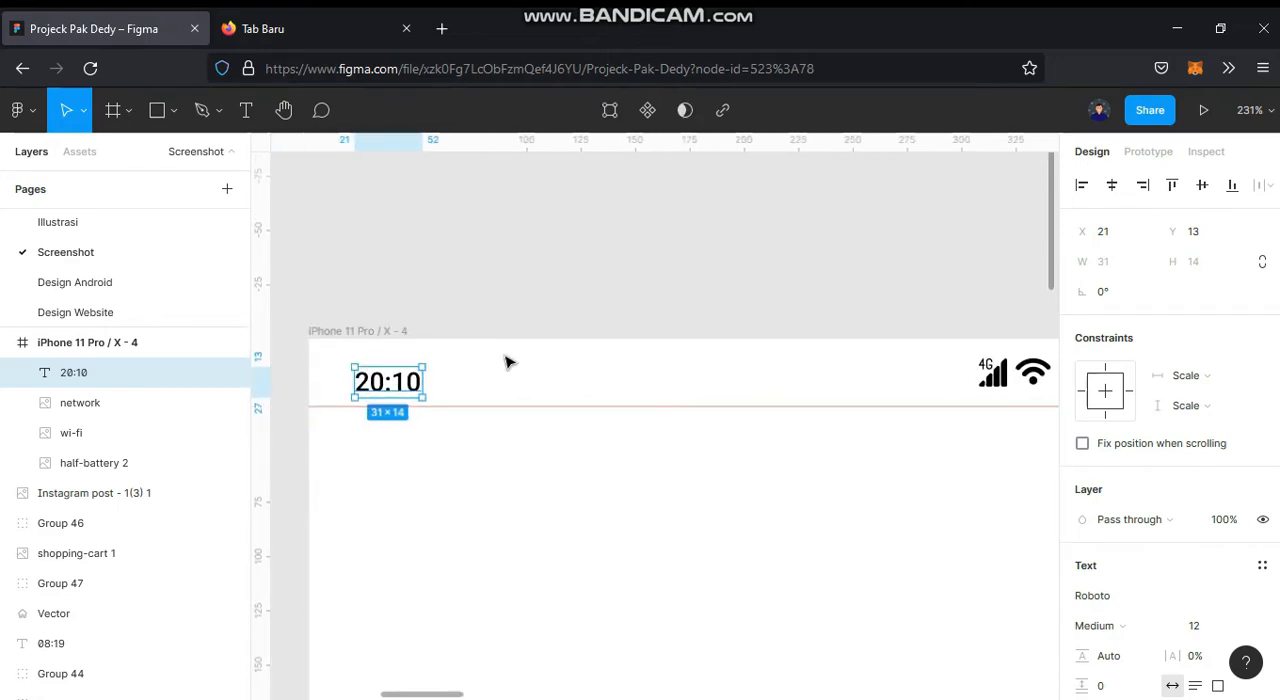
Step: Reposition the clock text to X 12, Y 9, in line with the status icons
{"action": "scroll", "coordinate": [506, 362], "scroll_direction": "down", "scroll_amount": 3}
{"action": "scroll", "coordinate": [415, 380], "scroll_direction": "up", "scroll_amount": 3}
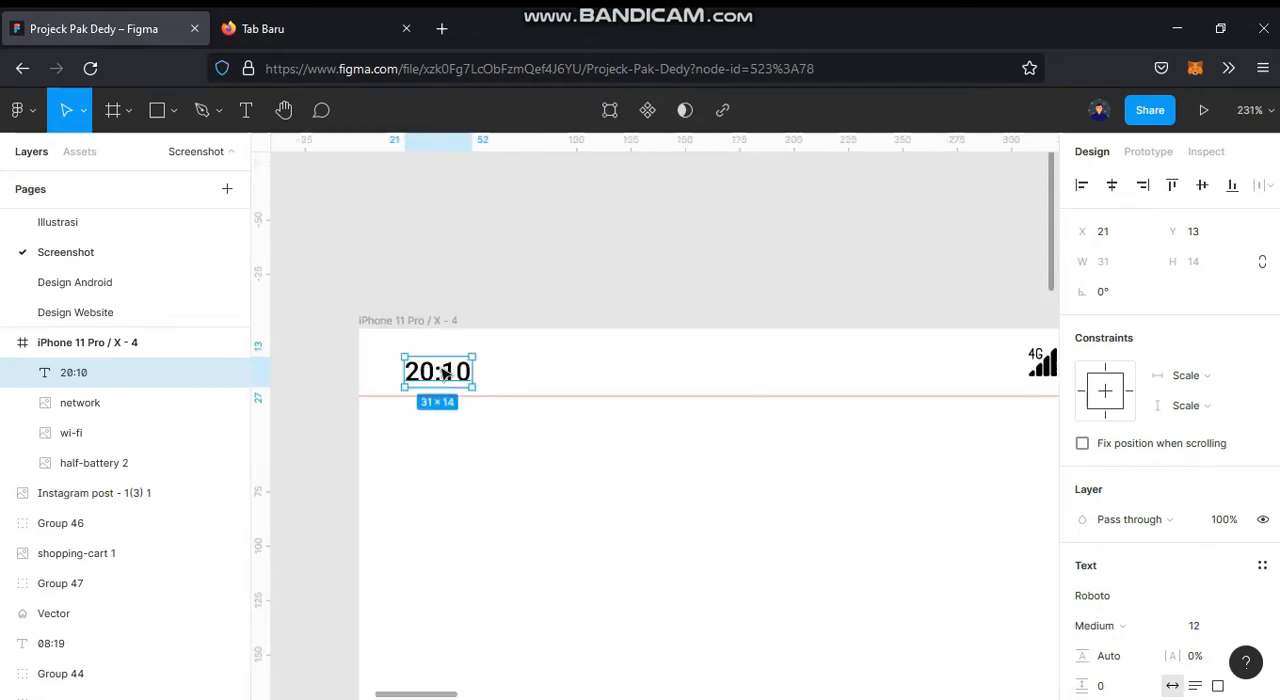
{"action": "mouse_move", "coordinate": [443, 372]}
{"action": "left_mouse_down"}
{"action": "mouse_move", "coordinate": [414, 361]}
{"action": "mouse_move", "coordinate": [425, 361]}
{"action": "left_mouse_up"}
{"action": "left_click_drag", "start_coordinate": [668, 406], "coordinate": [612, 406]}
{"action": "key", "text": "Down"}
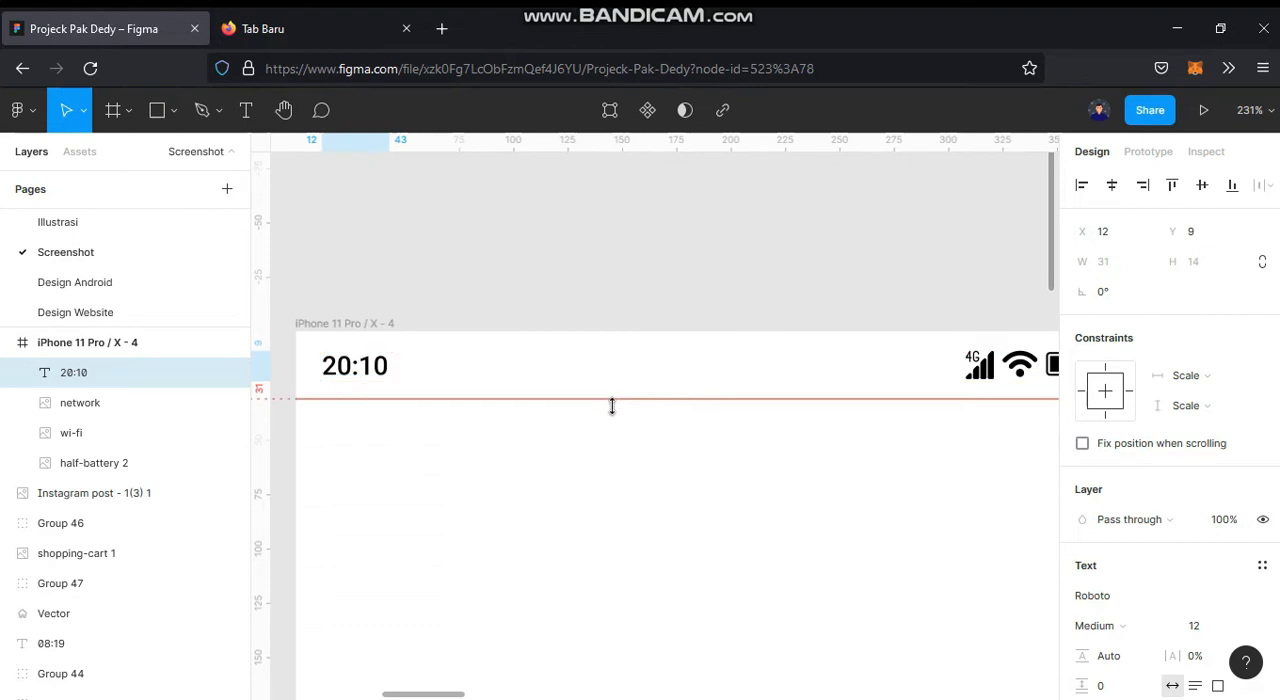
{"action": "scroll", "coordinate": [686, 374], "scroll_direction": "down", "scroll_amount": 3, "text": "ctrl"}
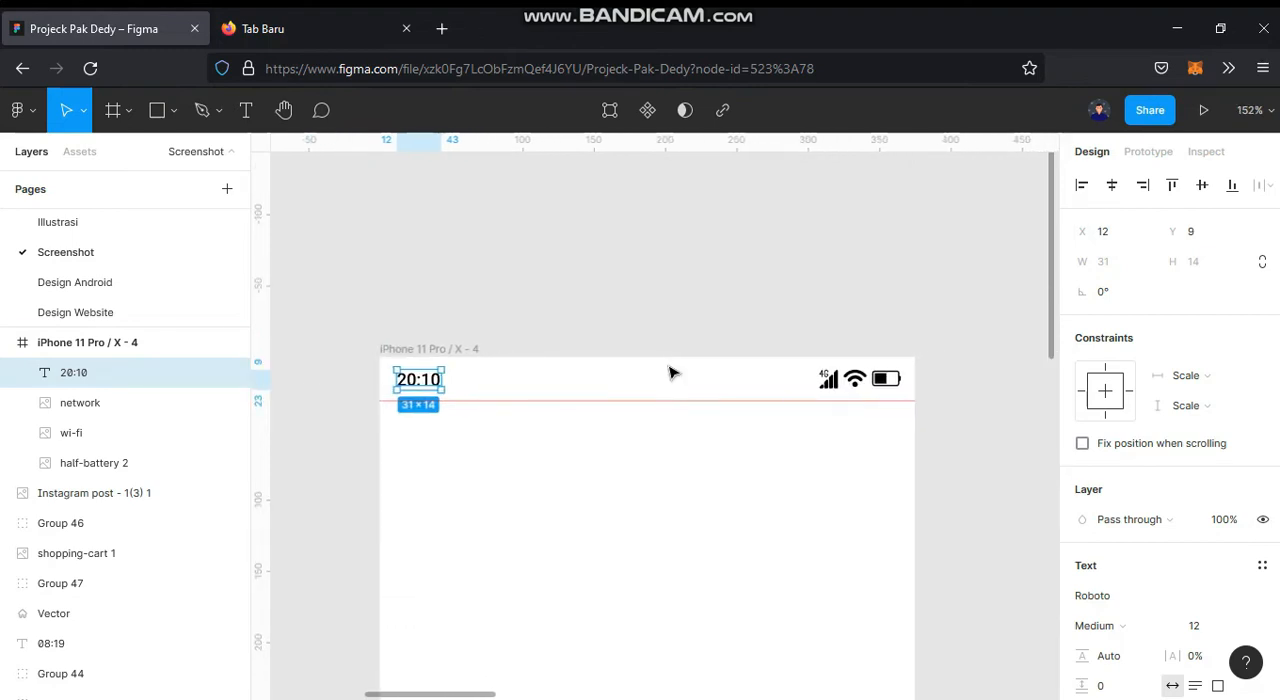
{"action": "left_click", "coordinate": [686, 282]}
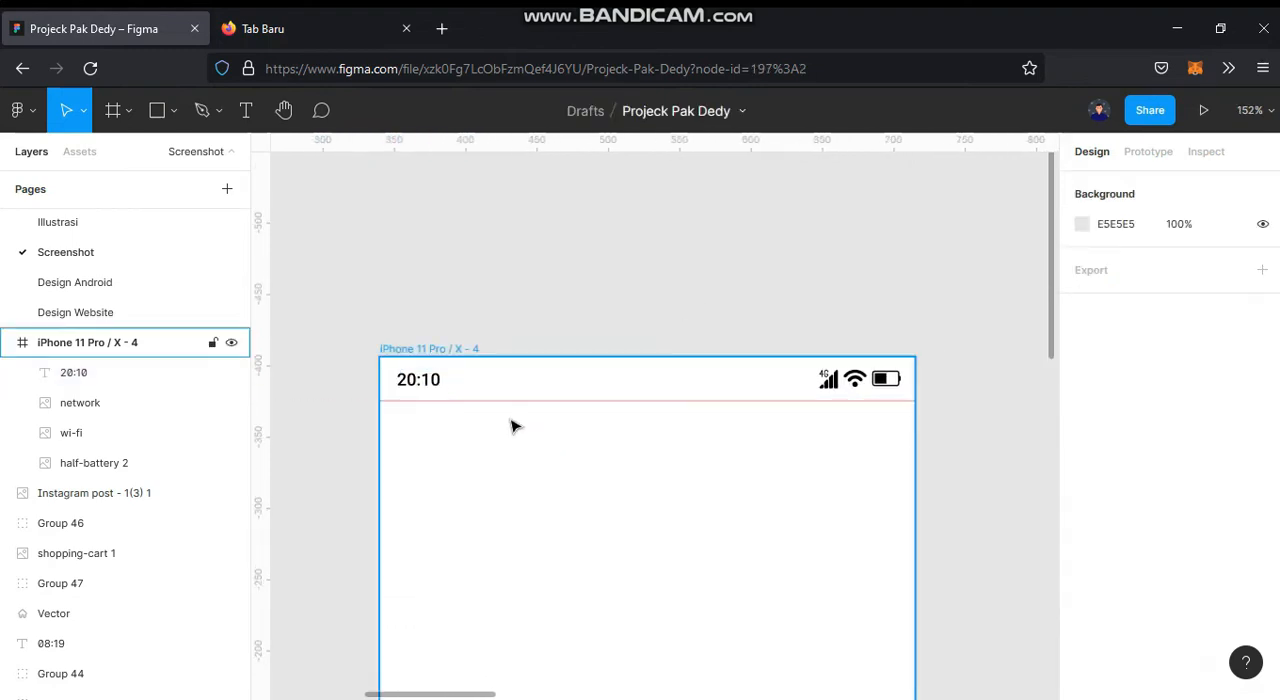
{"action": "scroll", "coordinate": [640, 365], "scroll_direction": "down", "scroll_amount": 5, "text": "ctrl"}
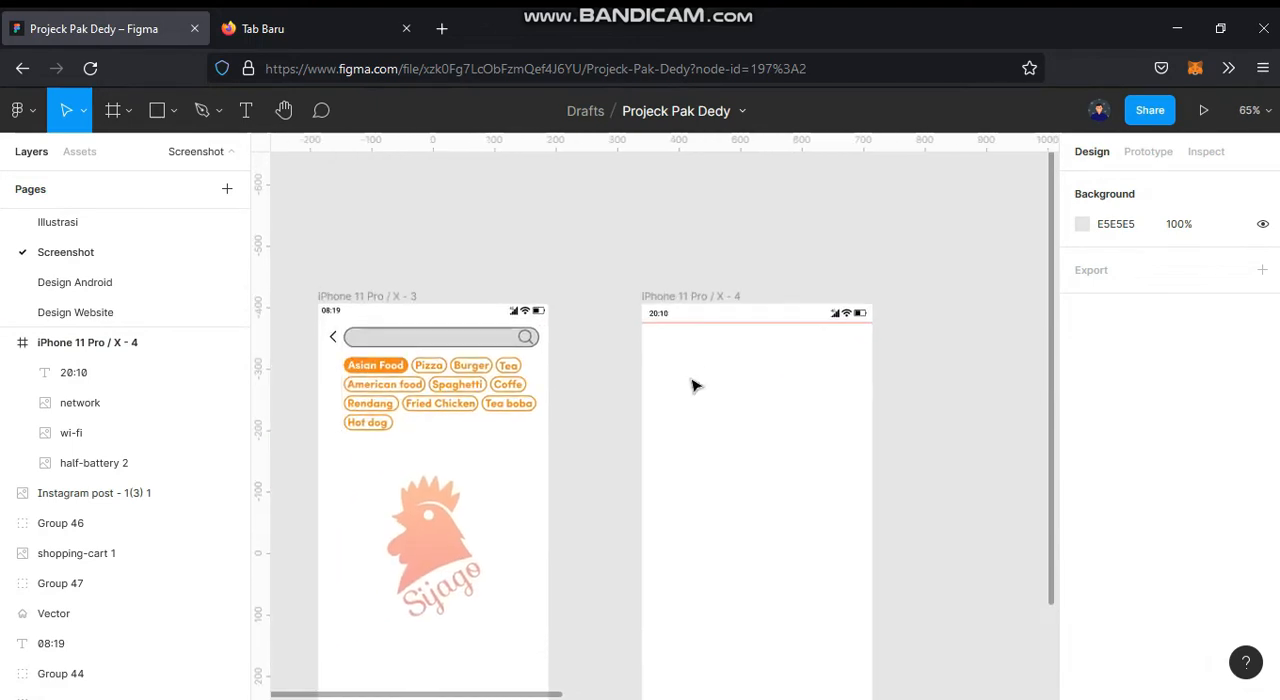
Step: Draw a search bar rectangle about 294 × 32 below the guide at X 61, Y 44 and set its corner radius to 50
{"action": "left_click", "coordinate": [159, 119]}
{"action": "mouse_move", "coordinate": [679, 334]}
{"action": "left_mouse_down"}
{"action": "mouse_move", "coordinate": [846, 370]}
{"action": "mouse_move", "coordinate": [860, 356]}
{"action": "mouse_move", "coordinate": [1083, 389]}
{"action": "mouse_move", "coordinate": [1023, 395]}
{"action": "left_mouse_up"}
{"action": "scroll", "coordinate": [859, 356], "scroll_direction": "up", "scroll_amount": 4}
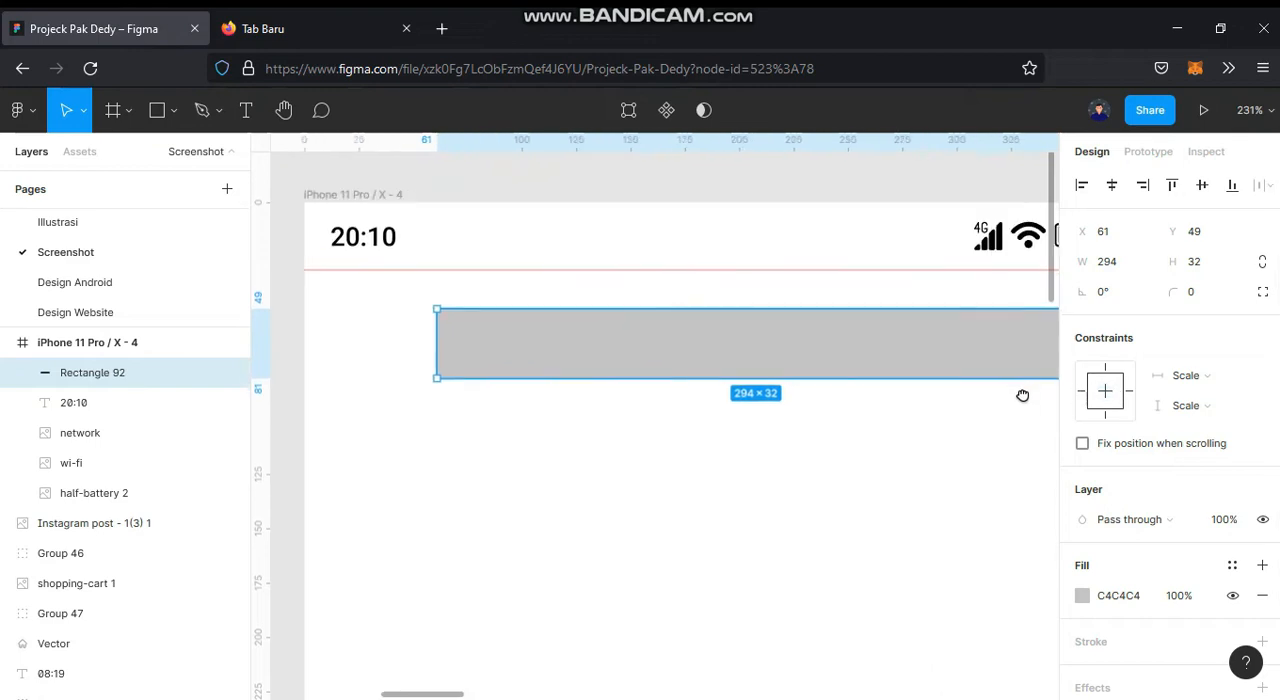
{"action": "left_click_drag", "start_coordinate": [914, 369], "coordinate": [915, 358]}
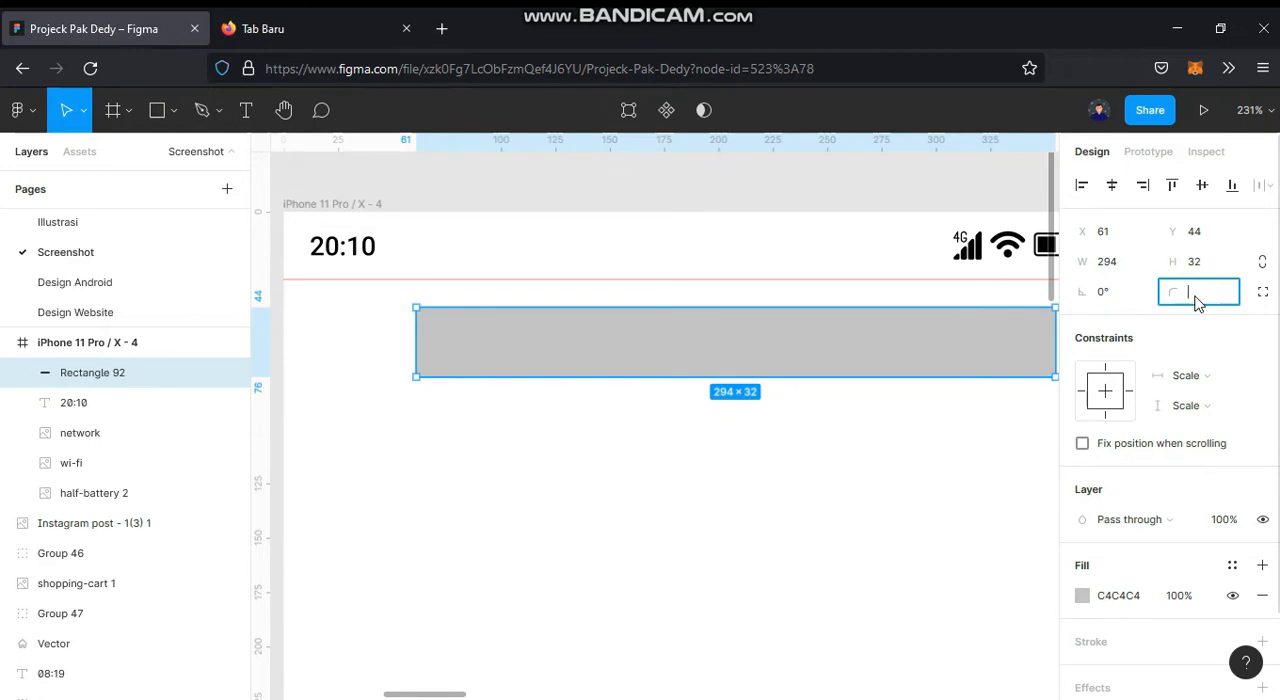
{"action": "key", "text": "Return"}
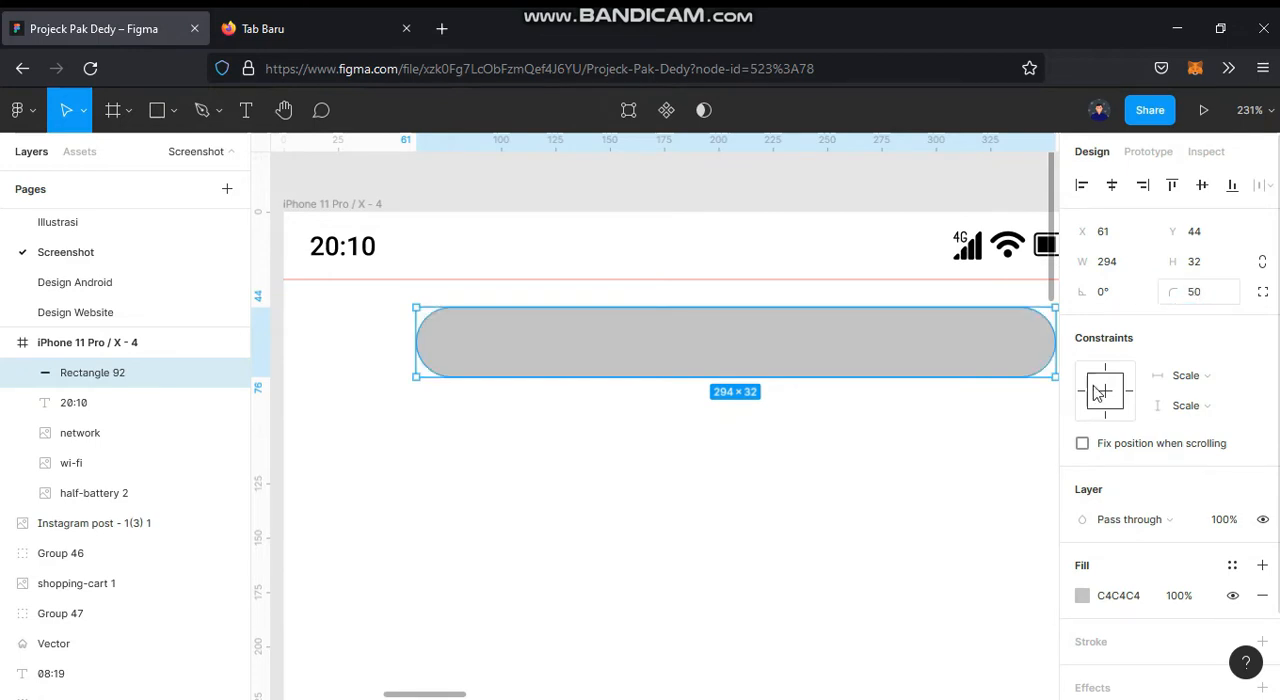
{"action": "key", "text": "shift+0"}
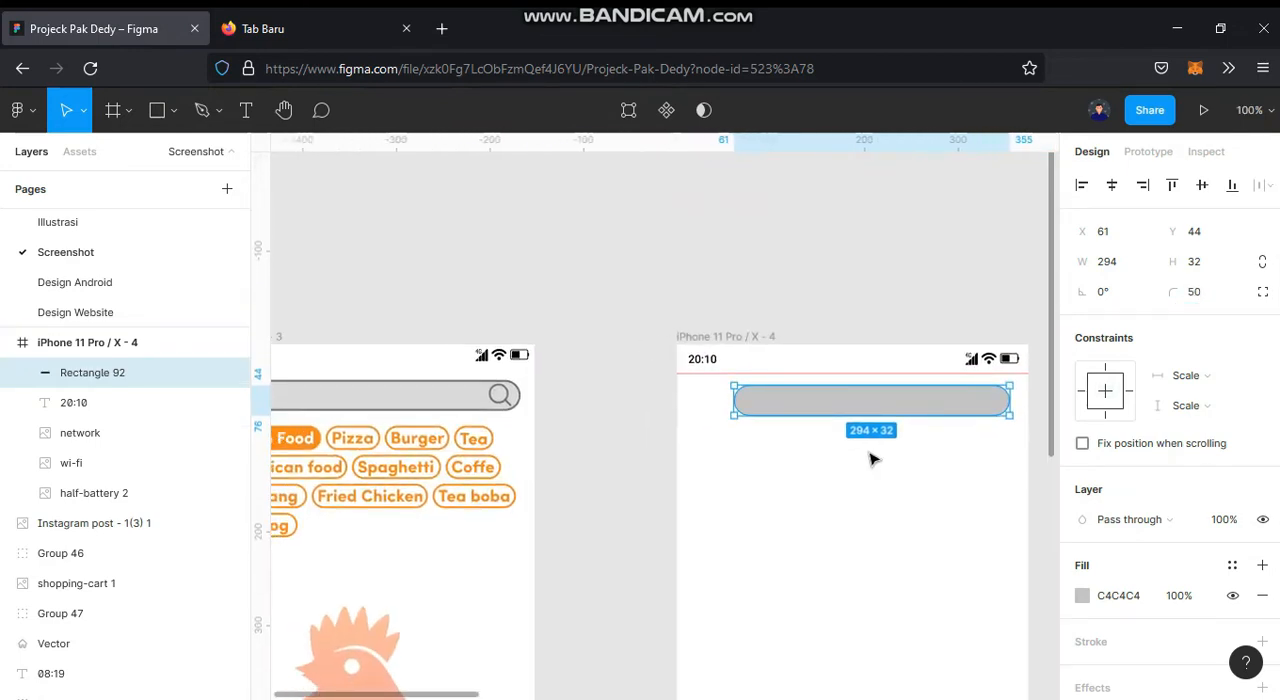
Step: Add an inside stroke 1.5 thick to the search bar rectangle
{"action": "scroll", "coordinate": [1180, 600], "scroll_direction": "down", "scroll_amount": 2}
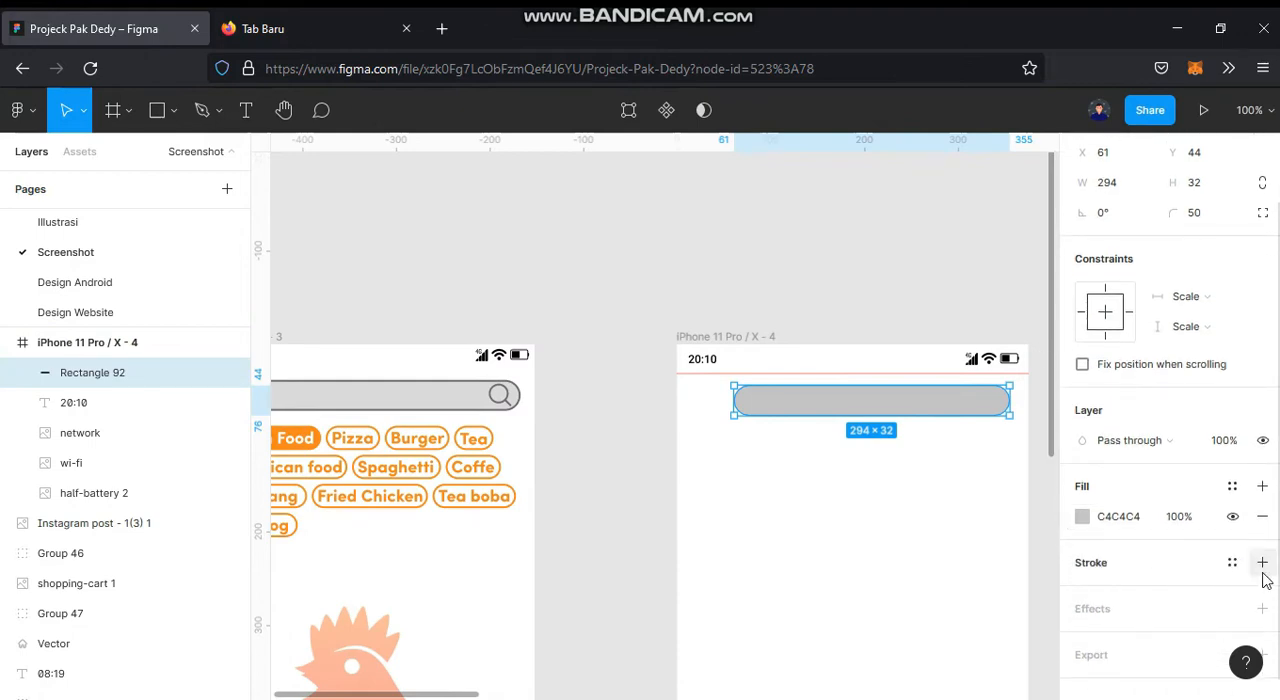
{"action": "left_click", "coordinate": [1262, 562]}
{"action": "left_click", "coordinate": [1108, 627]}
{"action": "key", "text": "Return"}
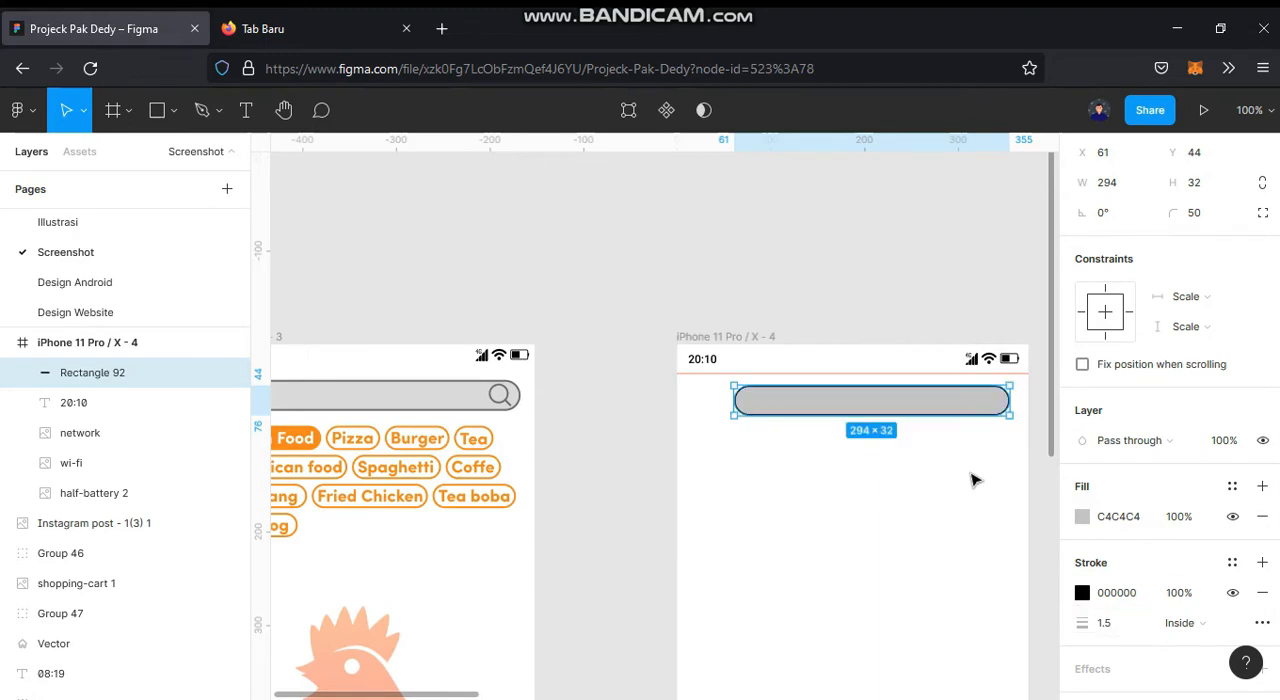
Step: Change the search bar's stroke colour to dark grey 585858
{"action": "scroll", "coordinate": [952, 378], "scroll_direction": "up", "scroll_amount": 5}
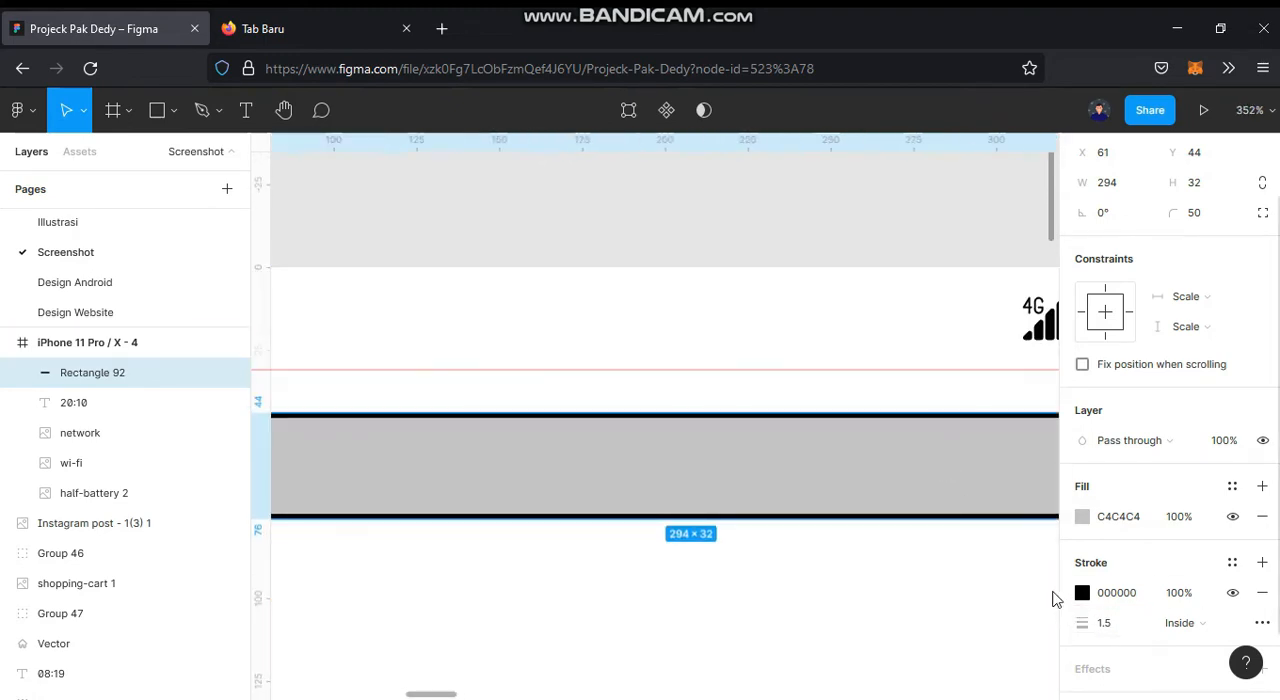
{"action": "key", "text": "i"}
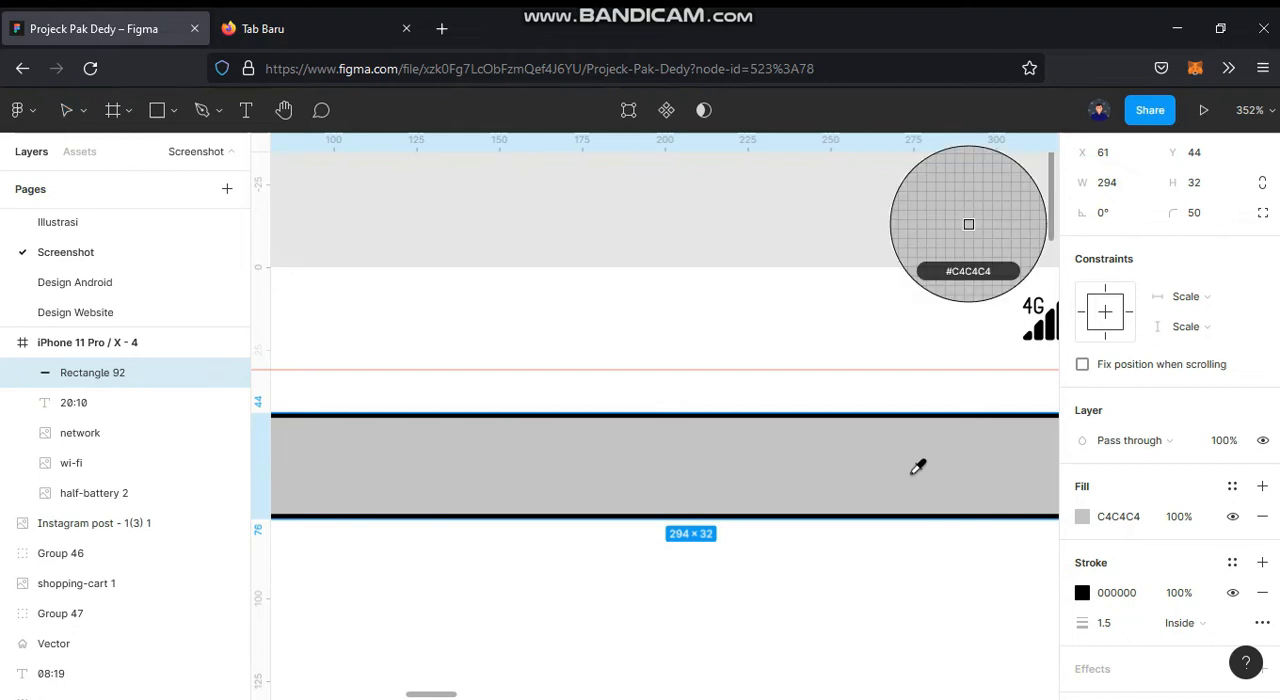
{"action": "left_click", "coordinate": [917, 467]}
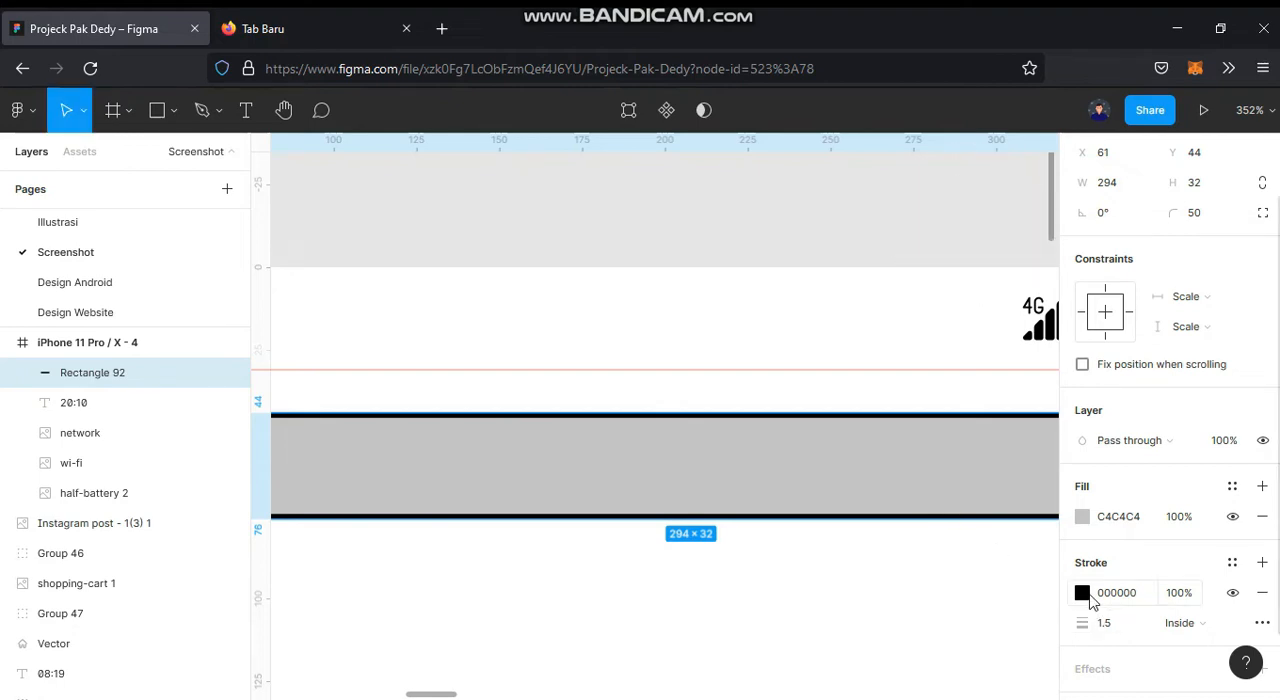
{"action": "left_click", "coordinate": [1082, 593]}
{"action": "left_click", "coordinate": [860, 491]}
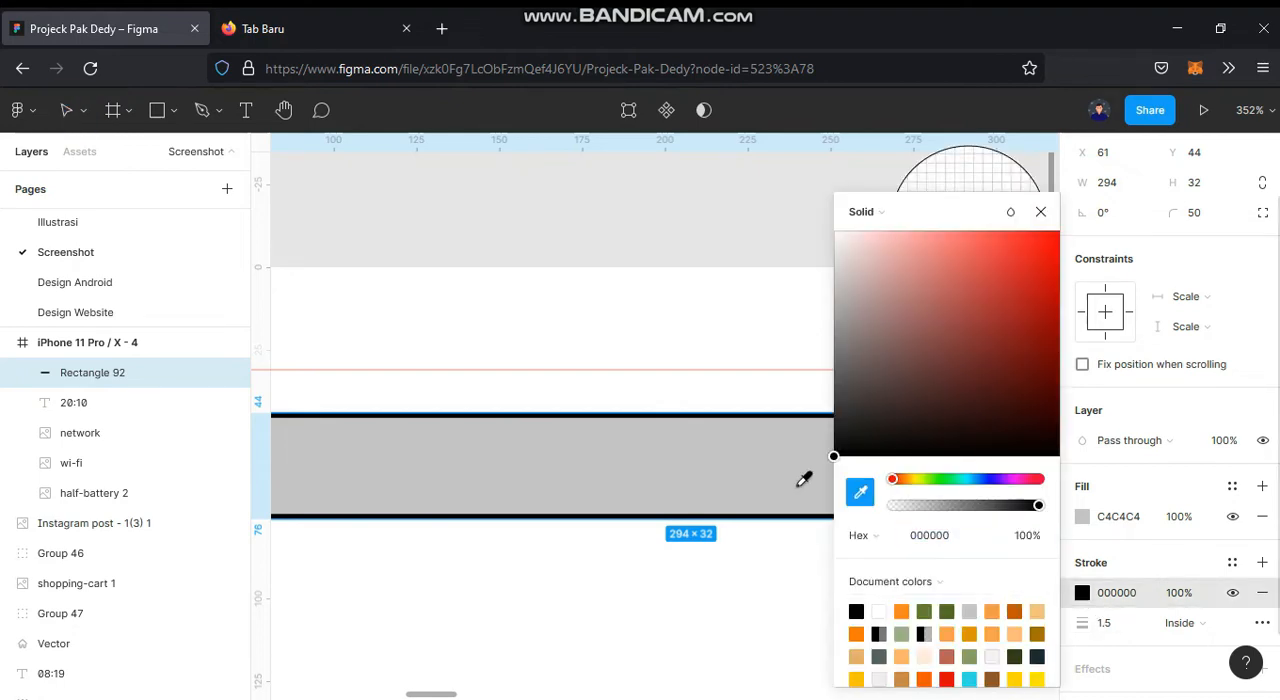
{"action": "left_click", "coordinate": [790, 492]}
{"action": "left_click_drag", "start_coordinate": [836, 290], "coordinate": [818, 392]}
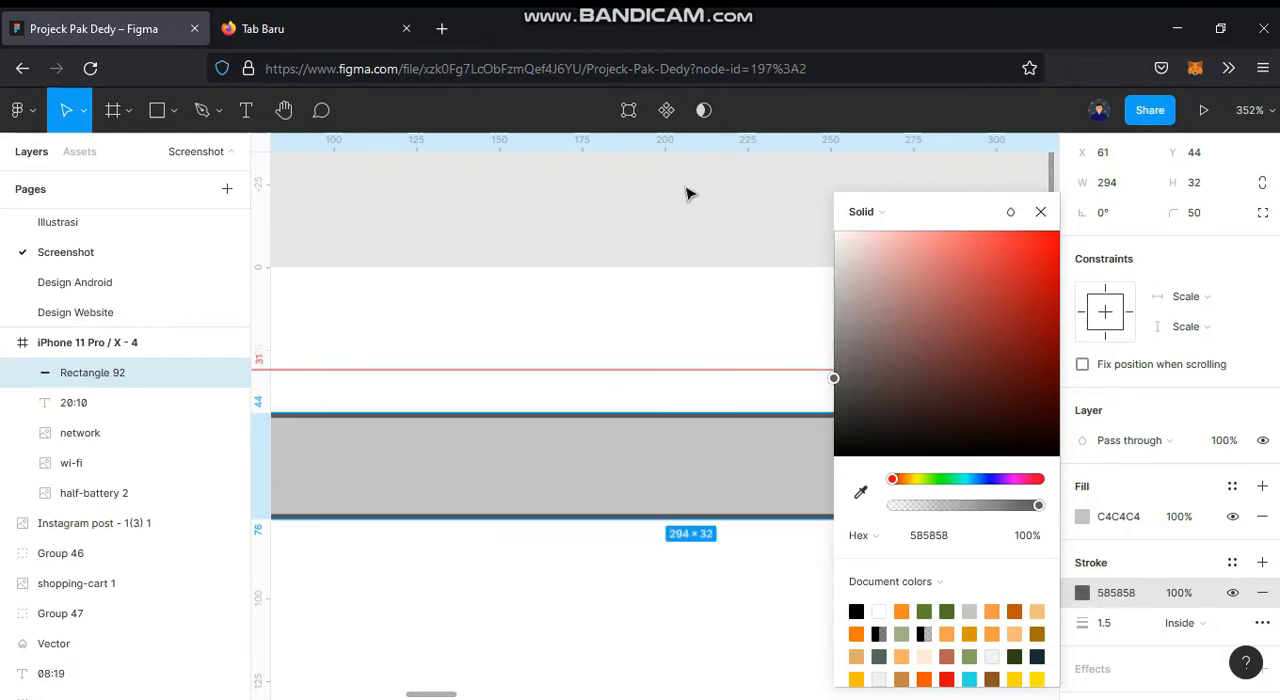
{"action": "left_click", "coordinate": [690, 197]}
{"action": "scroll", "coordinate": [705, 240], "scroll_direction": "down", "scroll_amount": 4}
{"action": "left_click_drag", "start_coordinate": [709, 267], "coordinate": [738, 341]}
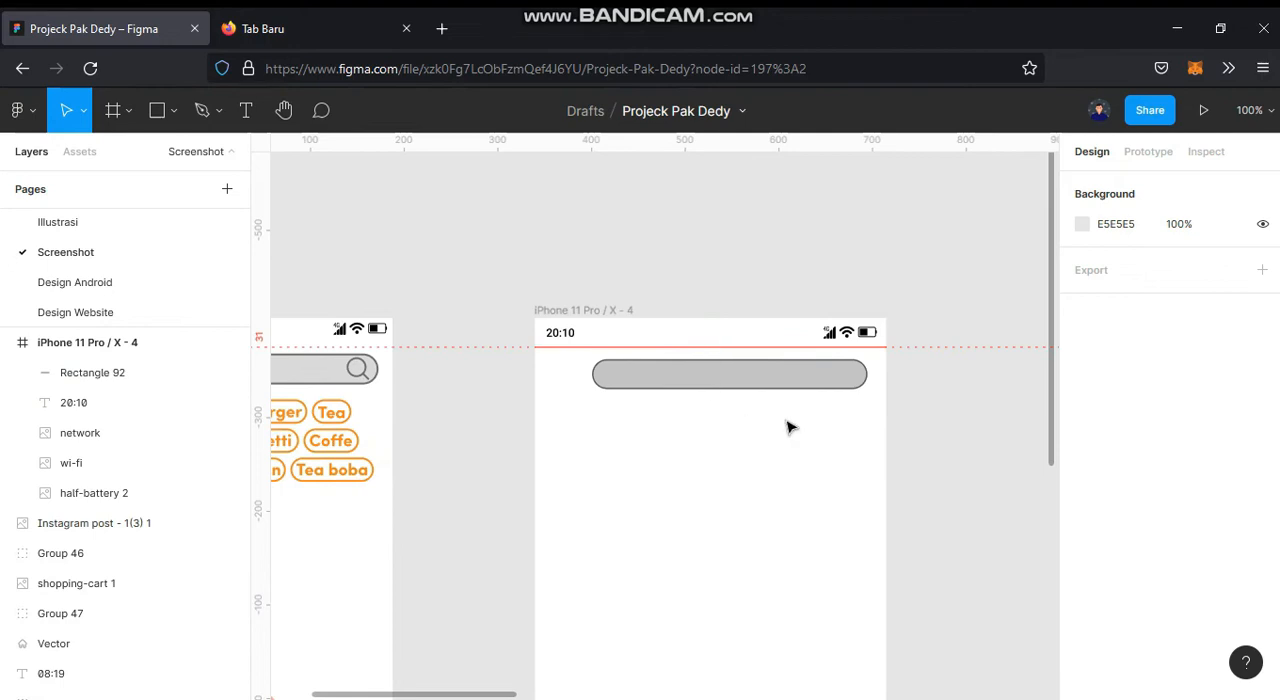
Step: Move the loose magnifier and back arrow icons into the new frame, near the search bar
{"action": "left_click", "coordinate": [789, 380]}
{"action": "left_click_drag", "start_coordinate": [789, 380], "coordinate": [127, 344]}
{"action": "left_click", "coordinate": [986, 430]}
{"action": "scroll", "coordinate": [986, 422], "scroll_direction": "down", "scroll_amount": 1}
{"action": "scroll", "coordinate": [737, 366], "scroll_direction": "down", "scroll_amount": 4}
{"action": "left_click_drag", "start_coordinate": [865, 366], "coordinate": [809, 368]}
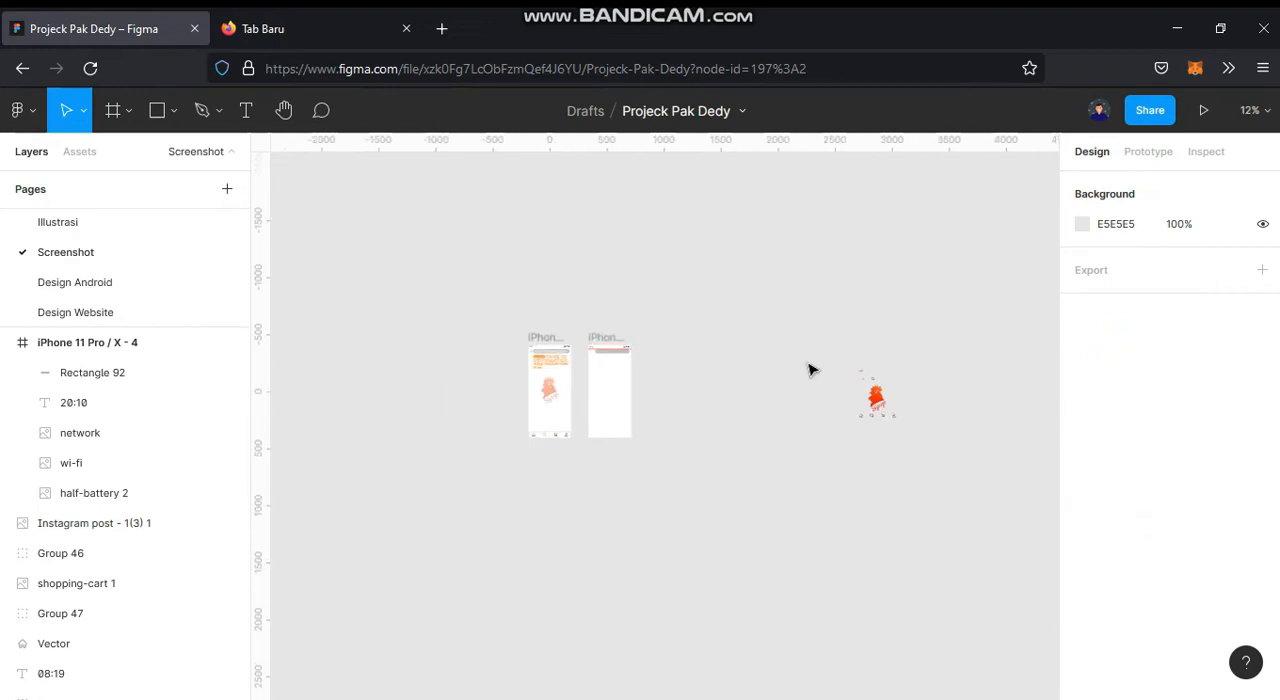
{"action": "scroll", "coordinate": [826, 378], "scroll_direction": "up", "scroll_amount": 4}
{"action": "left_click", "coordinate": [826, 349]}
{"action": "key", "text": "Delete"}
{"action": "left_click", "coordinate": [852, 393]}
{"action": "left_click_drag", "start_coordinate": [856, 397], "coordinate": [660, 258]}
{"action": "scroll", "coordinate": [664, 257], "scroll_direction": "up", "scroll_amount": 4}
{"action": "left_click_drag", "start_coordinate": [641, 353], "coordinate": [757, 289]}
Step: Recolour the magnifier icon with the grey sampled from the search bar's outline
{"action": "left_click", "coordinate": [613, 396]}
{"action": "scroll", "coordinate": [828, 221], "scroll_direction": "up", "scroll_amount": 6}
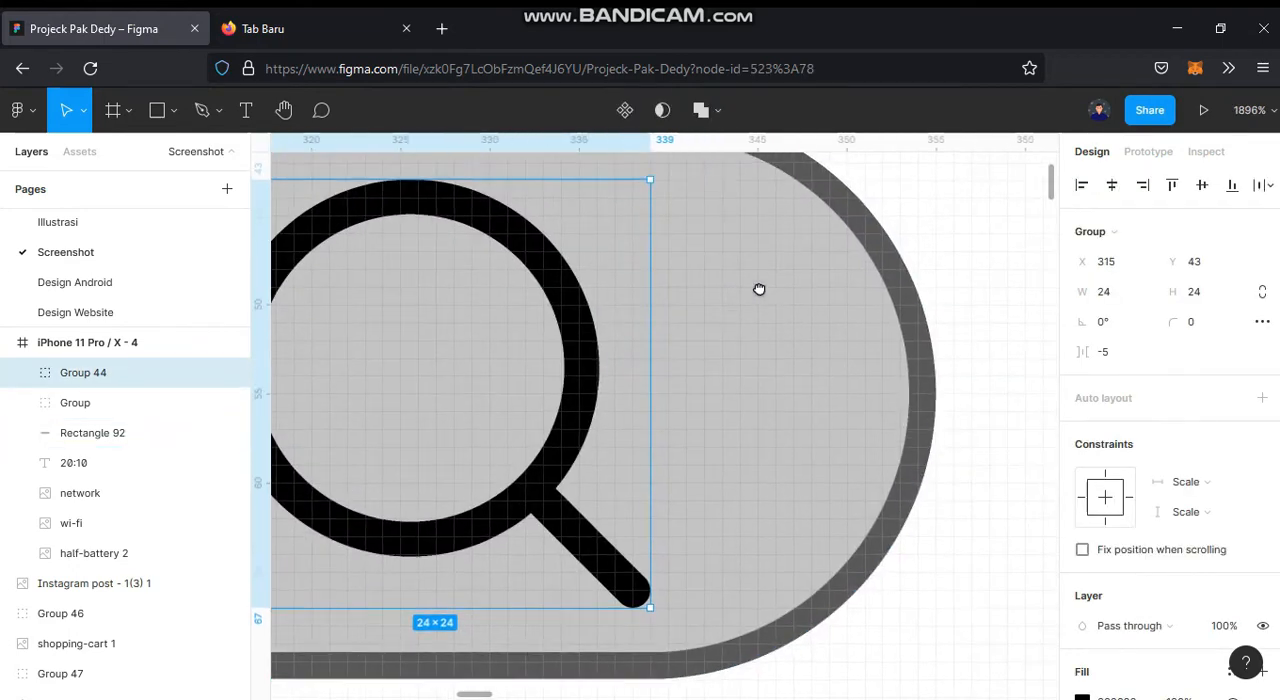
{"action": "left_click", "coordinate": [918, 322]}
{"action": "scroll", "coordinate": [800, 318], "scroll_direction": "down", "scroll_amount": 3}
{"action": "scroll", "coordinate": [786, 322], "scroll_direction": "left", "scroll_amount": 3}
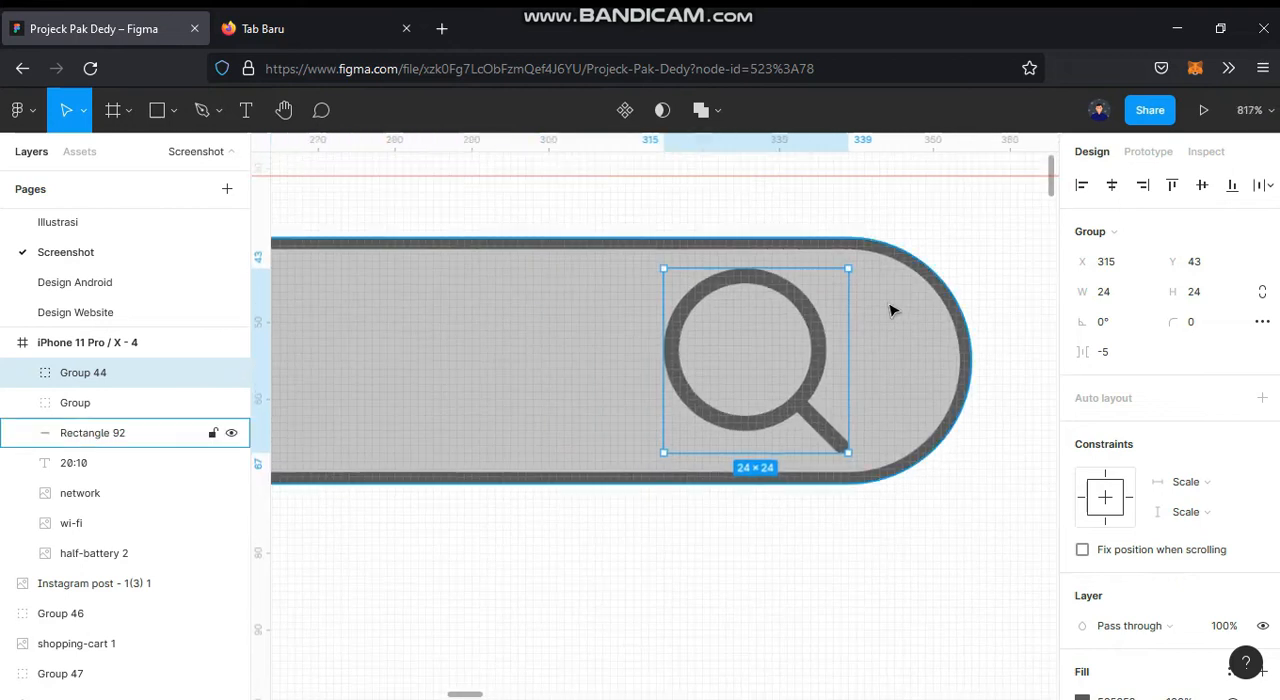
Step: Scale the magnifier icon down to 16 × 16 and place it at X 328, Y 47, near the search bar's right end
{"action": "left_click_drag", "start_coordinate": [848, 267], "coordinate": [820, 294]}
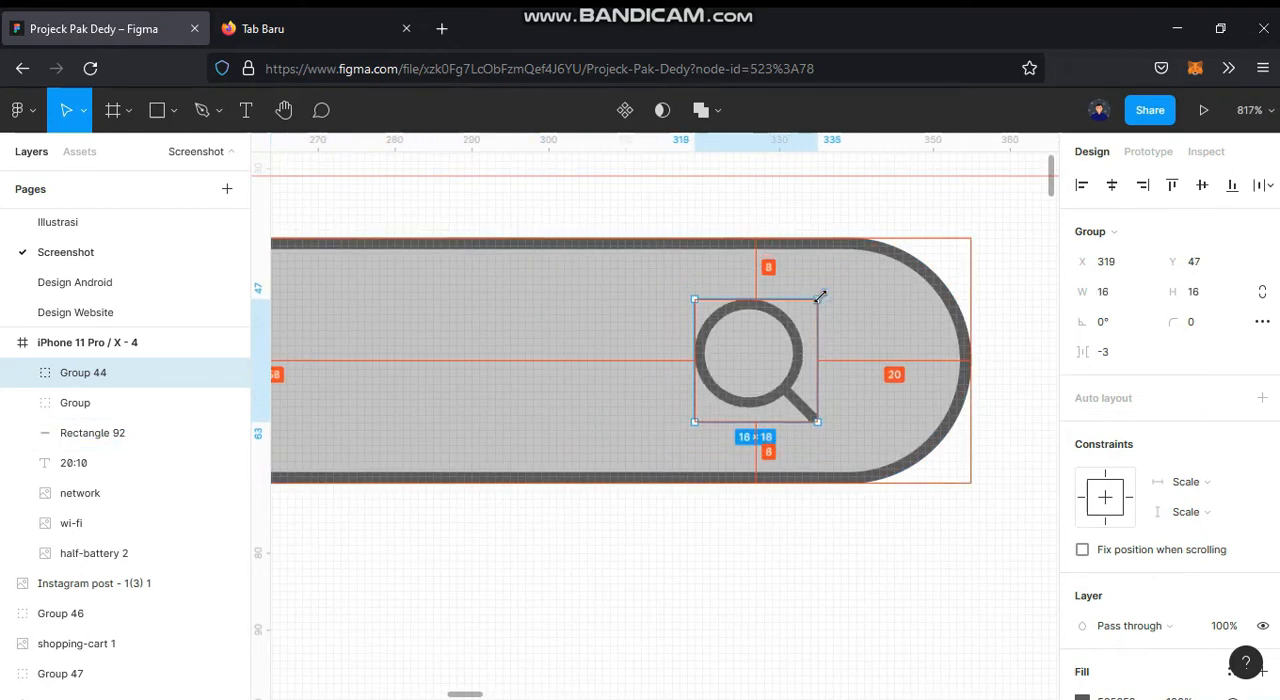
{"action": "left_click_drag", "start_coordinate": [806, 386], "coordinate": [848, 393]}
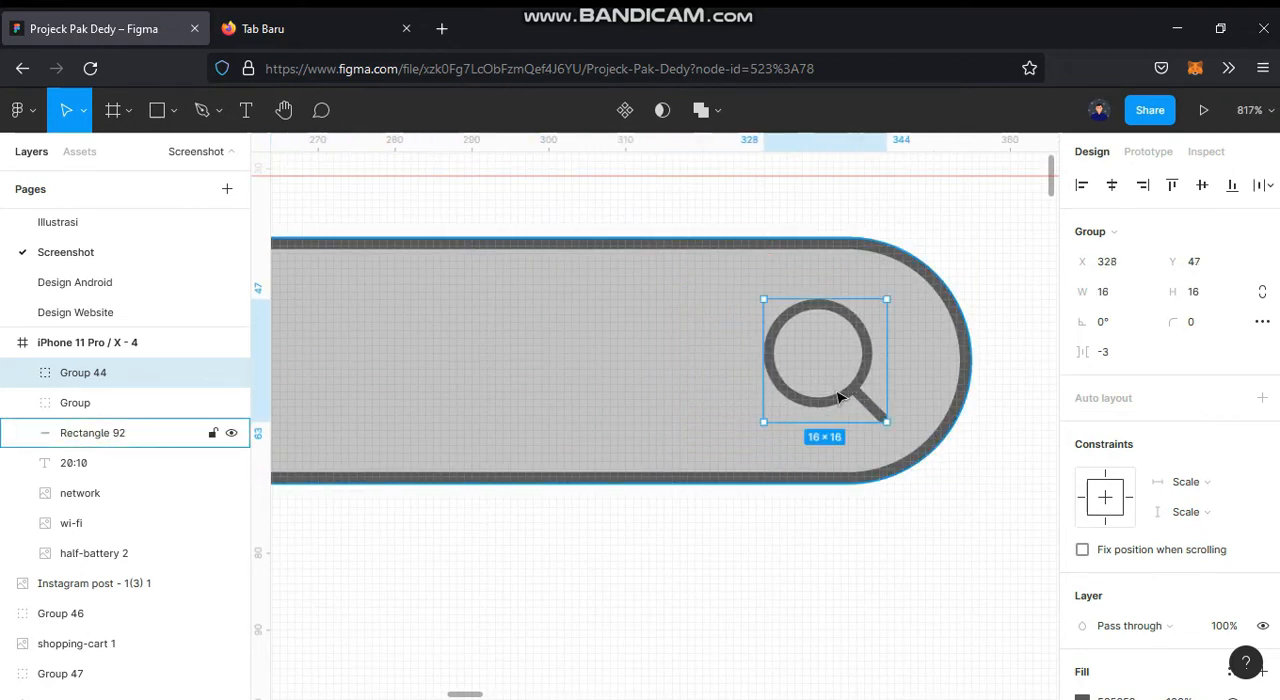
{"action": "scroll", "coordinate": [838, 392], "scroll_direction": "down", "scroll_amount": 6}
Step: Place the back arrow icon to the left of the search bar at X 23, Y 45
{"action": "left_click", "coordinate": [862, 445]}
{"action": "left_click_drag", "start_coordinate": [862, 445], "coordinate": [995, 410]}
{"action": "left_click_drag", "start_coordinate": [766, 466], "coordinate": [562, 372]}
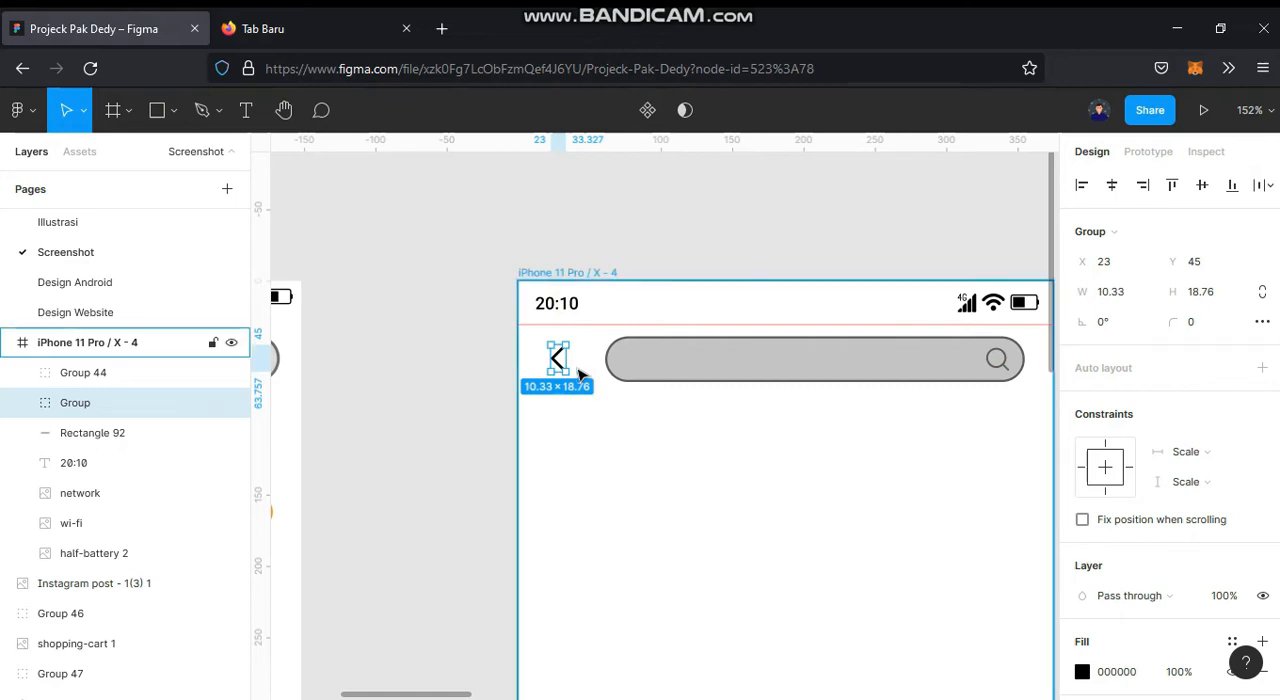
{"action": "scroll", "coordinate": [578, 372], "scroll_direction": "up", "scroll_amount": 3}
{"action": "scroll", "coordinate": [577, 371], "scroll_direction": "up", "scroll_amount": 2}
{"action": "scroll", "coordinate": [606, 376], "scroll_direction": "down", "scroll_amount": 5}
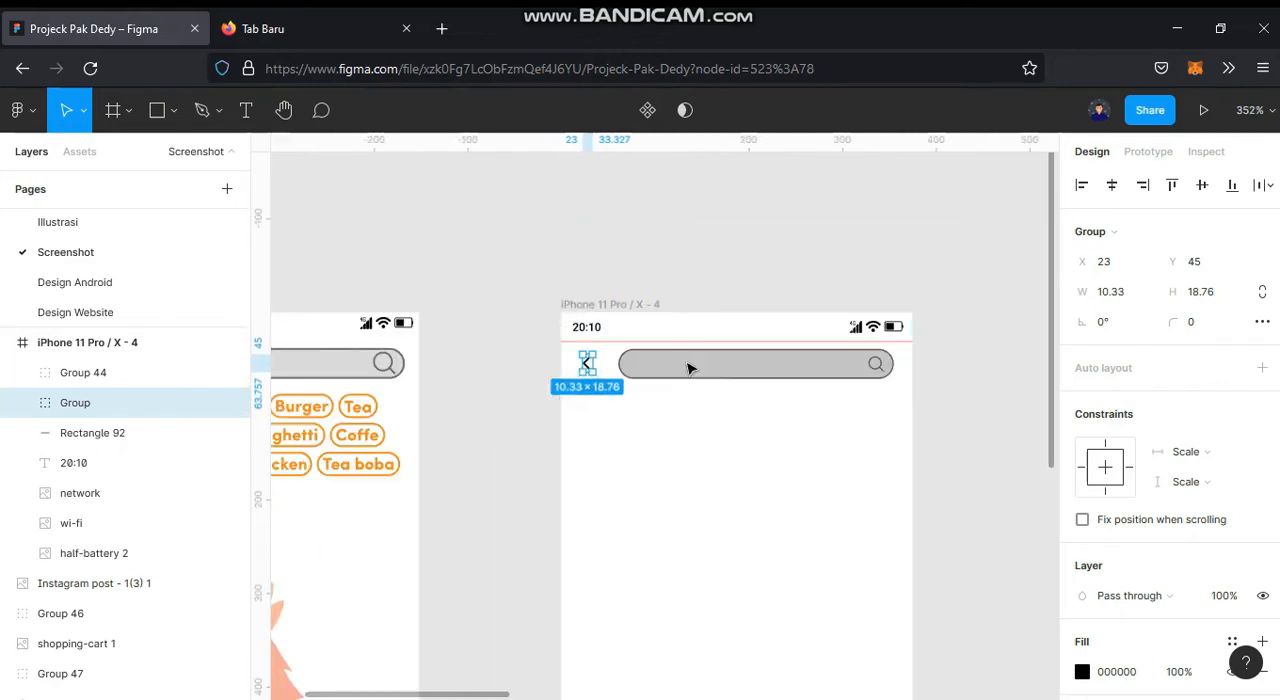
Step: Nudge the back arrow, search bar and magnifier icon together 1 px to the left in the new frame
{"action": "scroll", "coordinate": [670, 368], "scroll_direction": "right", "scroll_amount": 1}
{"action": "left_click", "coordinate": [716, 388], "text": "shift"}
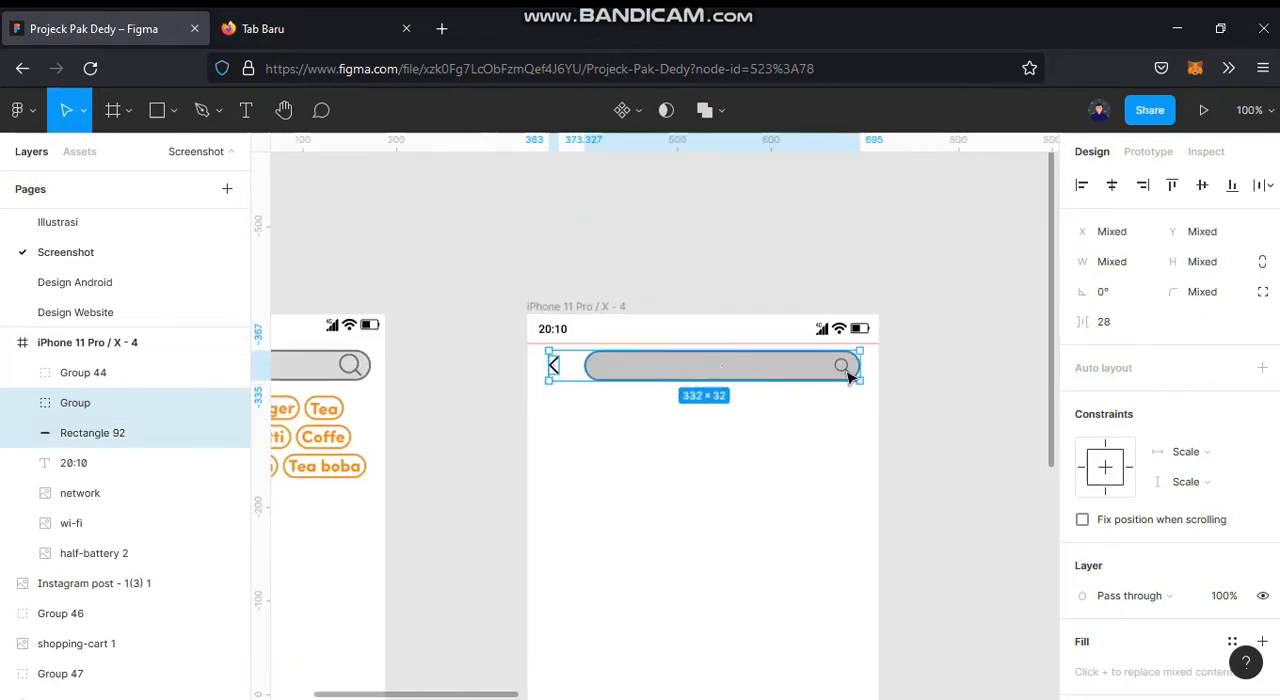
{"action": "left_click", "coordinate": [845, 368], "text": "shift"}
{"action": "scroll", "coordinate": [700, 396], "scroll_direction": "up", "scroll_amount": 2}
{"action": "left_click_drag", "start_coordinate": [743, 362], "coordinate": [733, 362]}
{"action": "left_click", "coordinate": [1005, 413]}
Step: Move the back arrow, search bar and magnifier icon together 8 px down, away from the red line
{"action": "scroll", "coordinate": [995, 411], "scroll_direction": "down", "scroll_amount": 5}
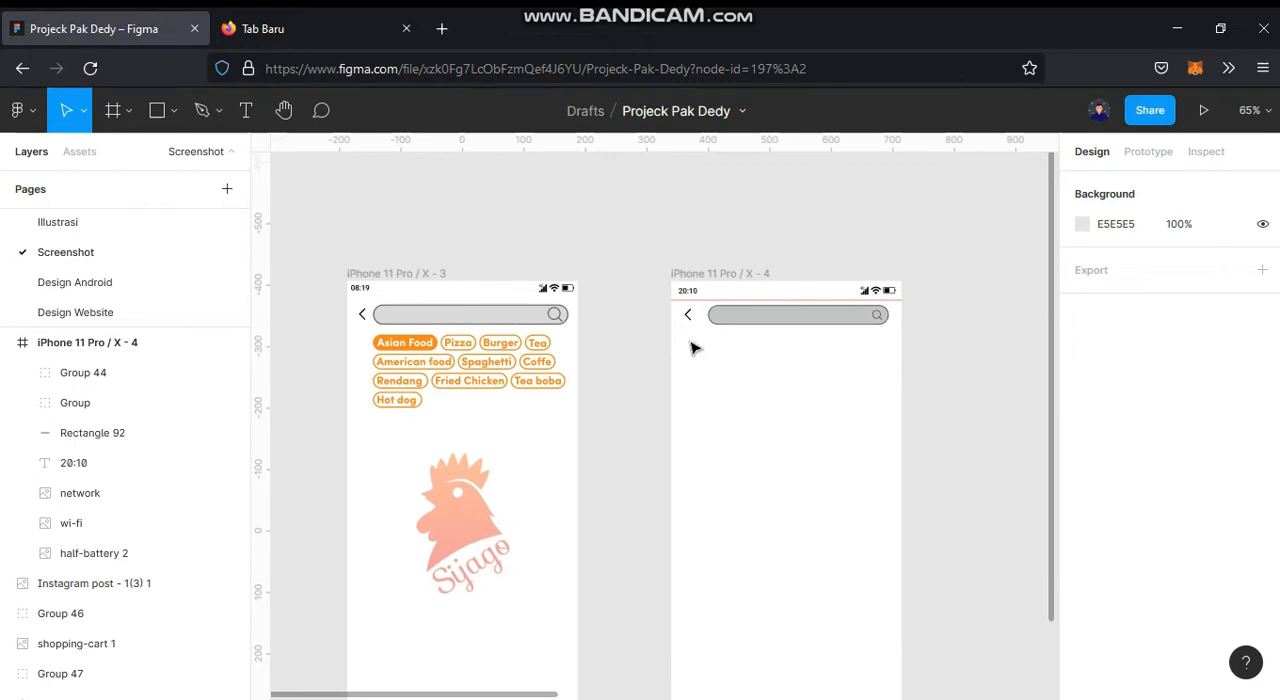
{"action": "left_click_drag", "start_coordinate": [658, 338], "coordinate": [895, 318]}
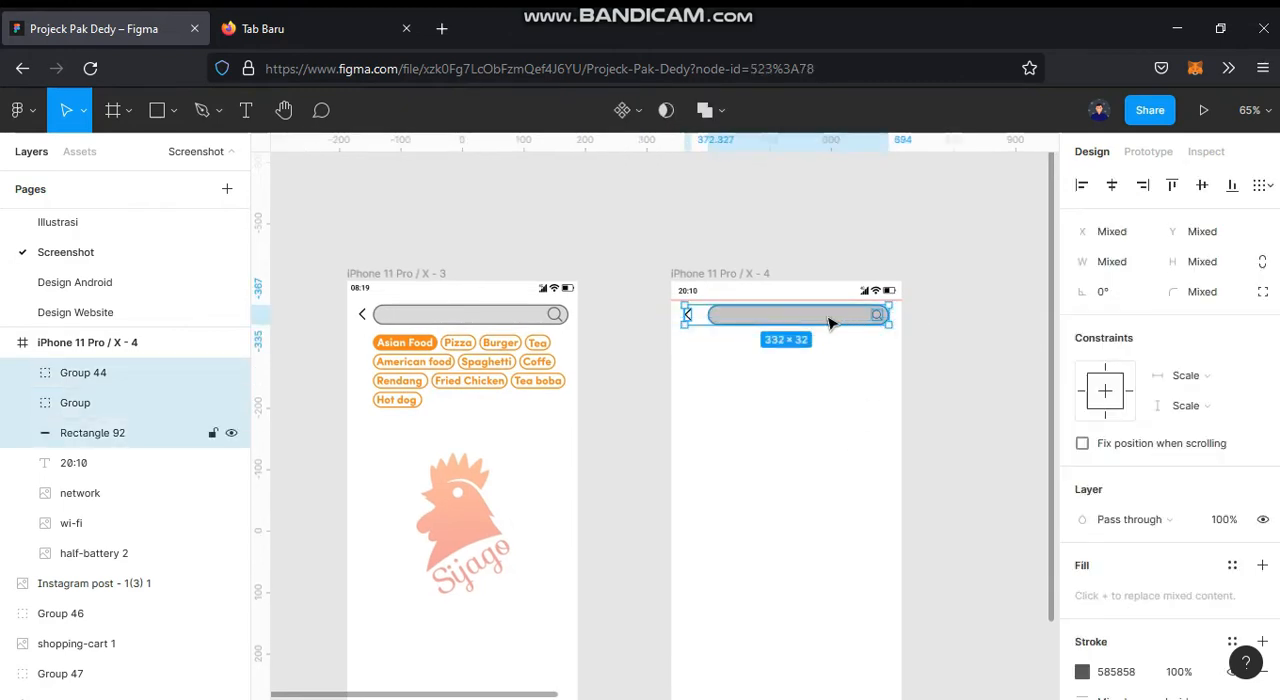
{"action": "key", "text": "shift+Down"}
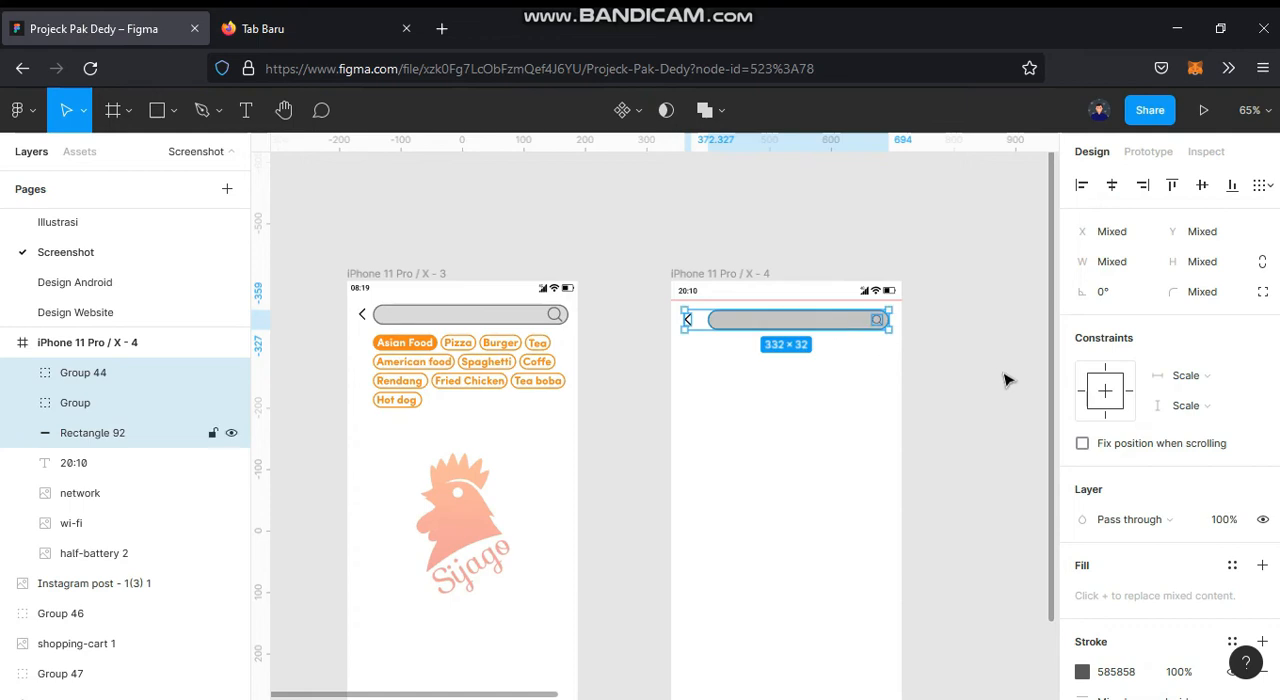
{"action": "left_click", "coordinate": [927, 395]}
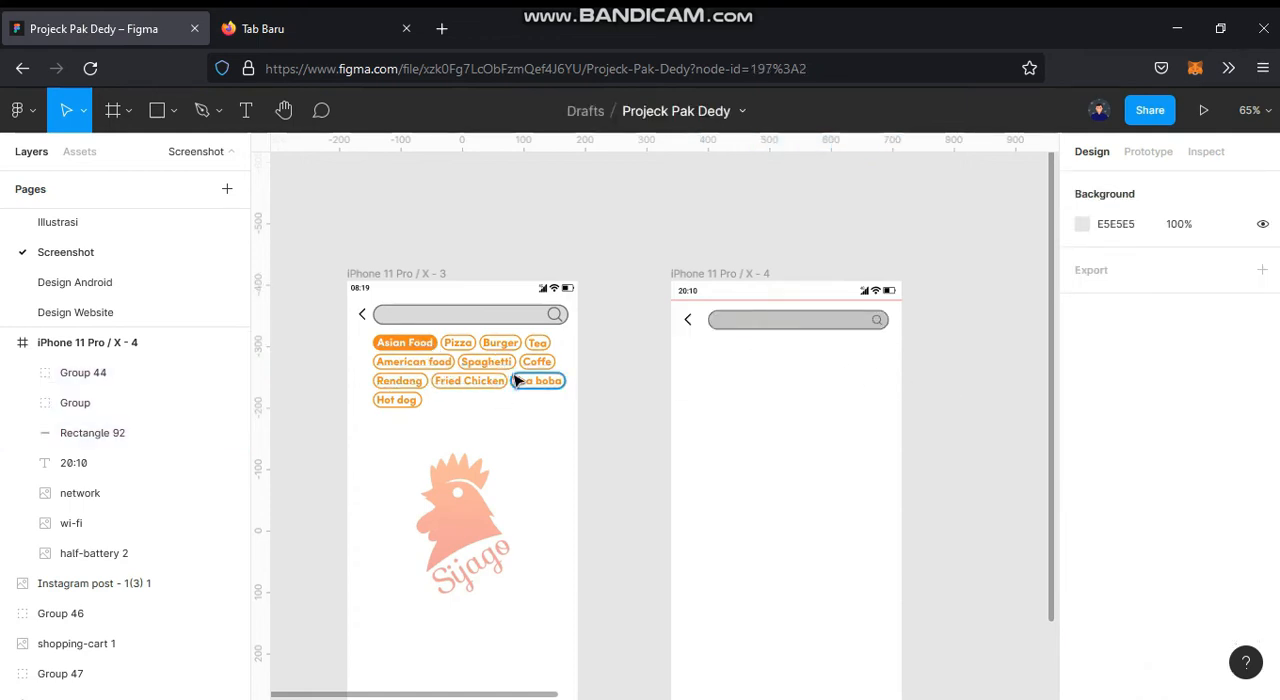
Step: Draw a rectangle about 73 × 24 below the search bar at X 60, Y 95, with a corner radius of 50
{"action": "left_click", "coordinate": [157, 112]}
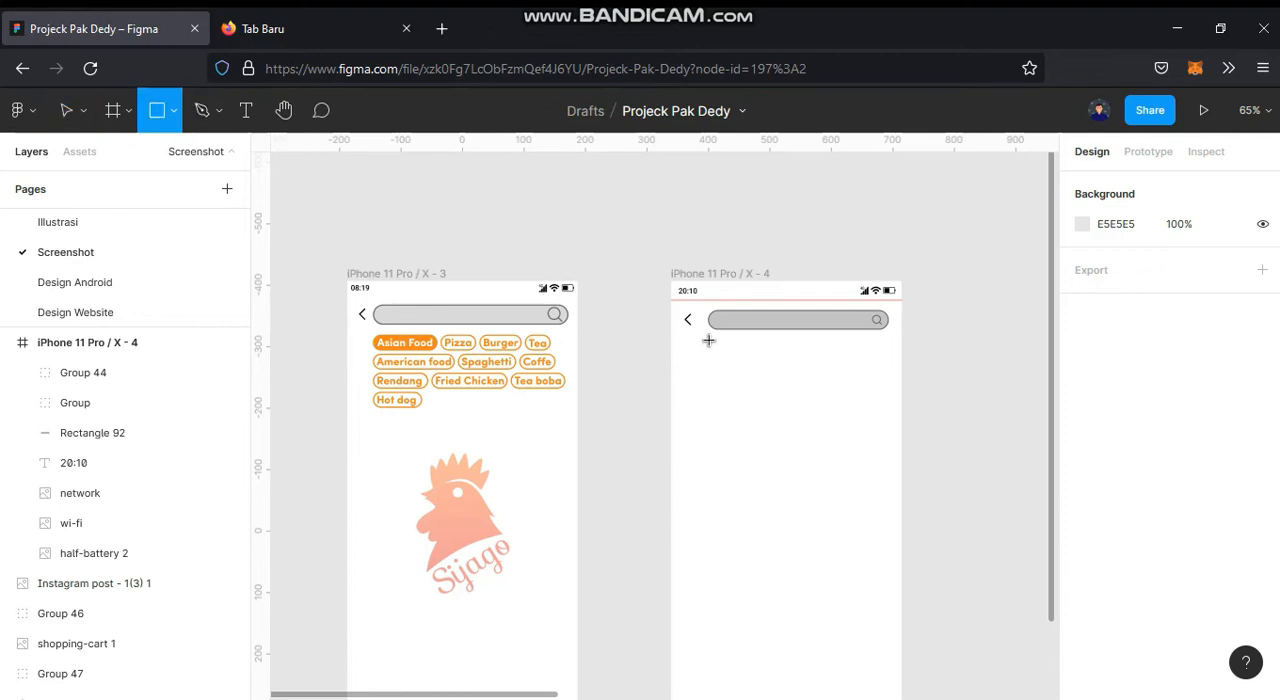
{"action": "left_click_drag", "start_coordinate": [711, 345], "coordinate": [785, 370]}
{"action": "scroll", "coordinate": [745, 348], "scroll_direction": "up", "scroll_amount": 5}
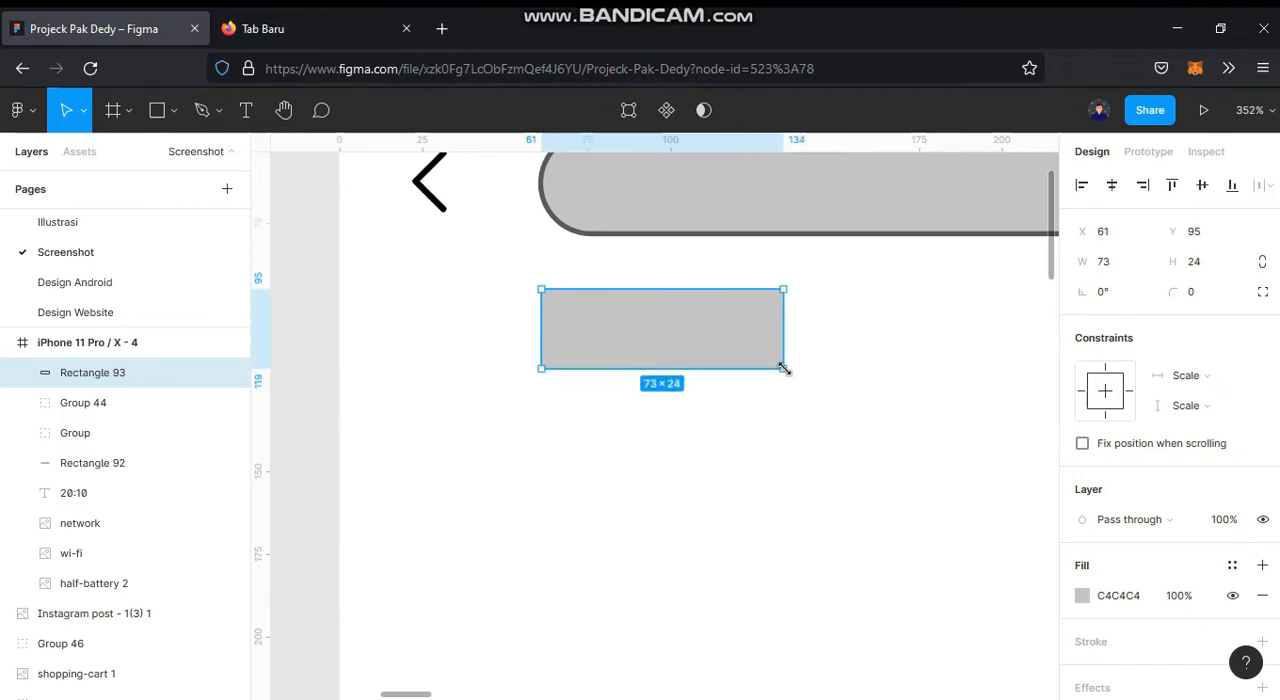
{"action": "left_click_drag", "start_coordinate": [663, 339], "coordinate": [779, 357]}
{"action": "left_click", "coordinate": [1214, 302]}
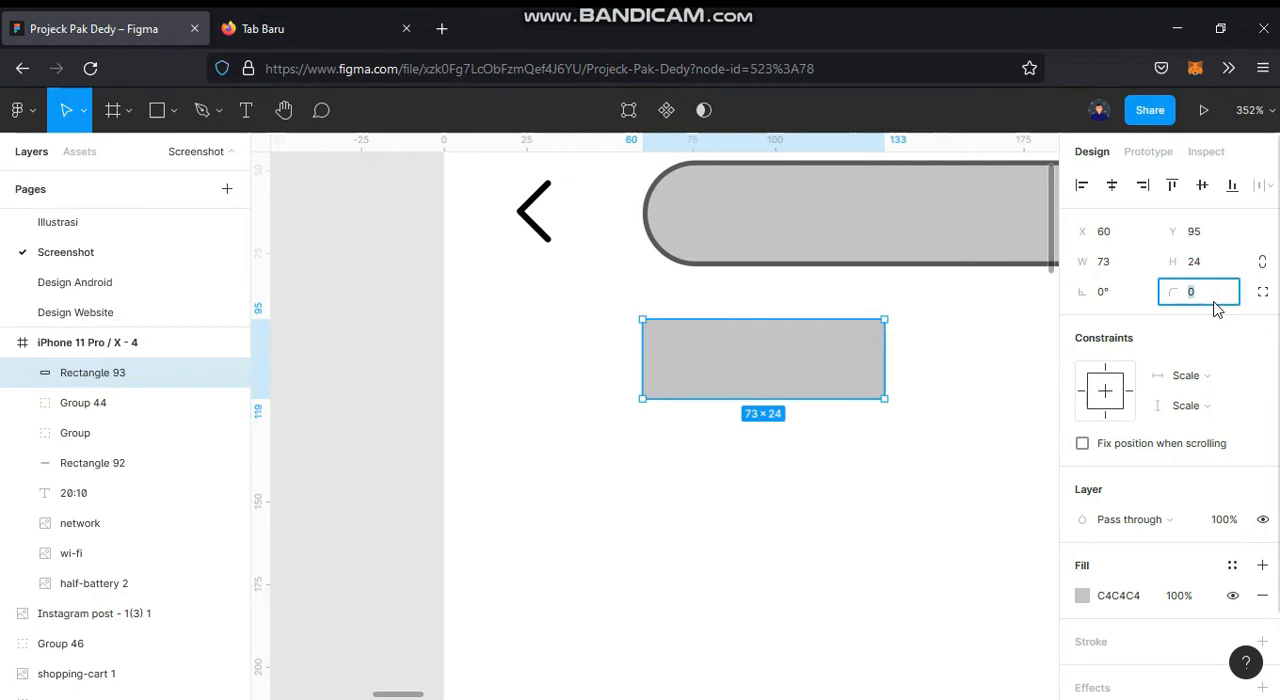
{"action": "type", "text": "50"}
{"action": "key", "text": "Return"}
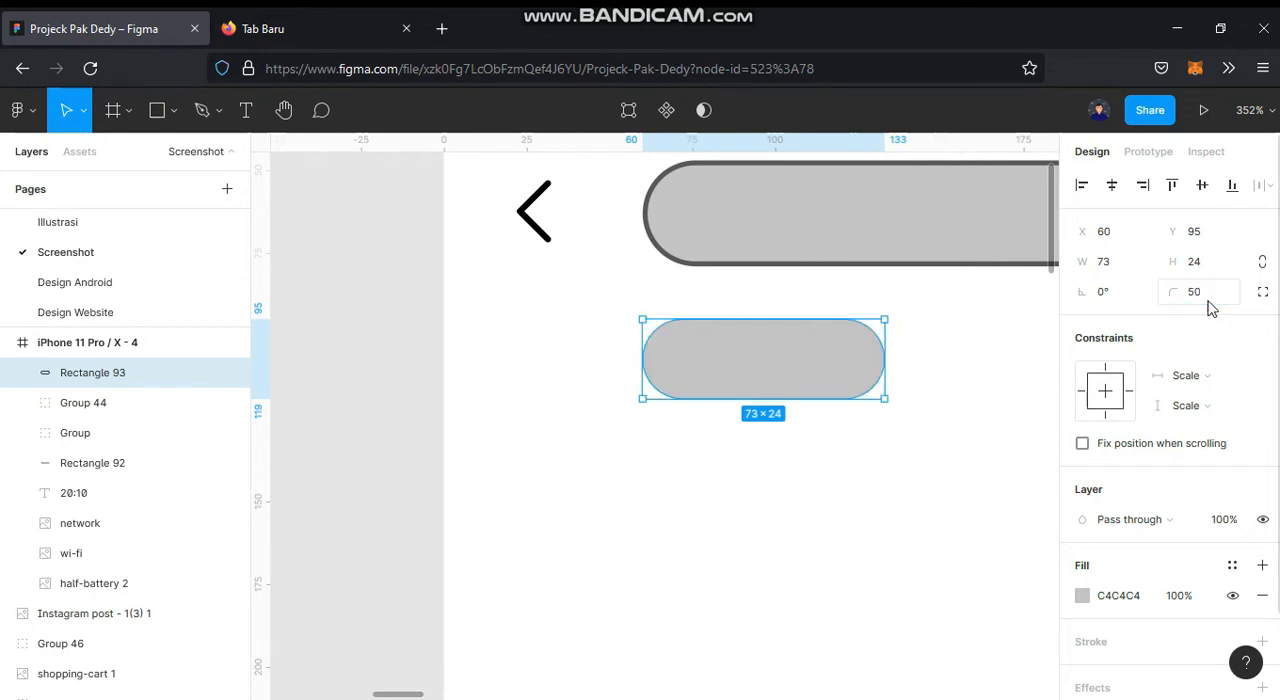
Step: Fill the rounded rectangle with the orange FF8617 sampled from the reference screen's Asian Food chip
{"action": "scroll", "coordinate": [514, 358], "scroll_direction": "down", "scroll_amount": 4}
{"action": "left_click_drag", "start_coordinate": [503, 366], "coordinate": [1083, 404]}
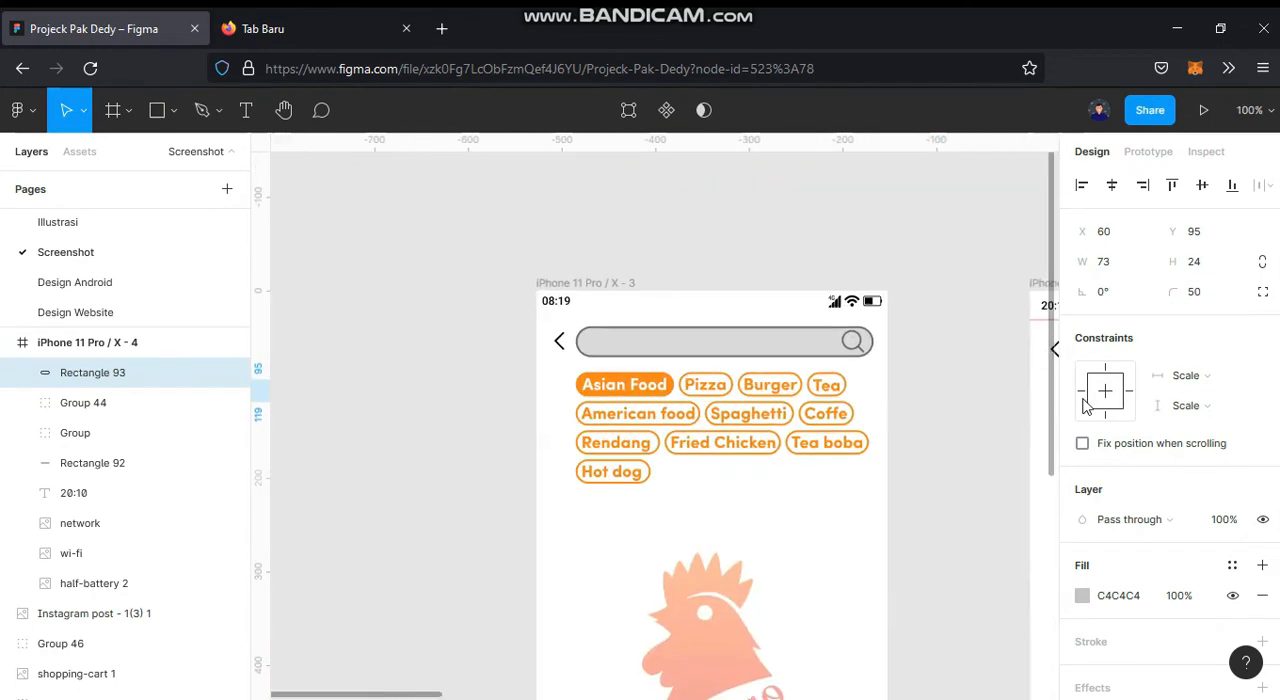
{"action": "left_click", "coordinate": [1082, 595]}
{"action": "left_click", "coordinate": [861, 494]}
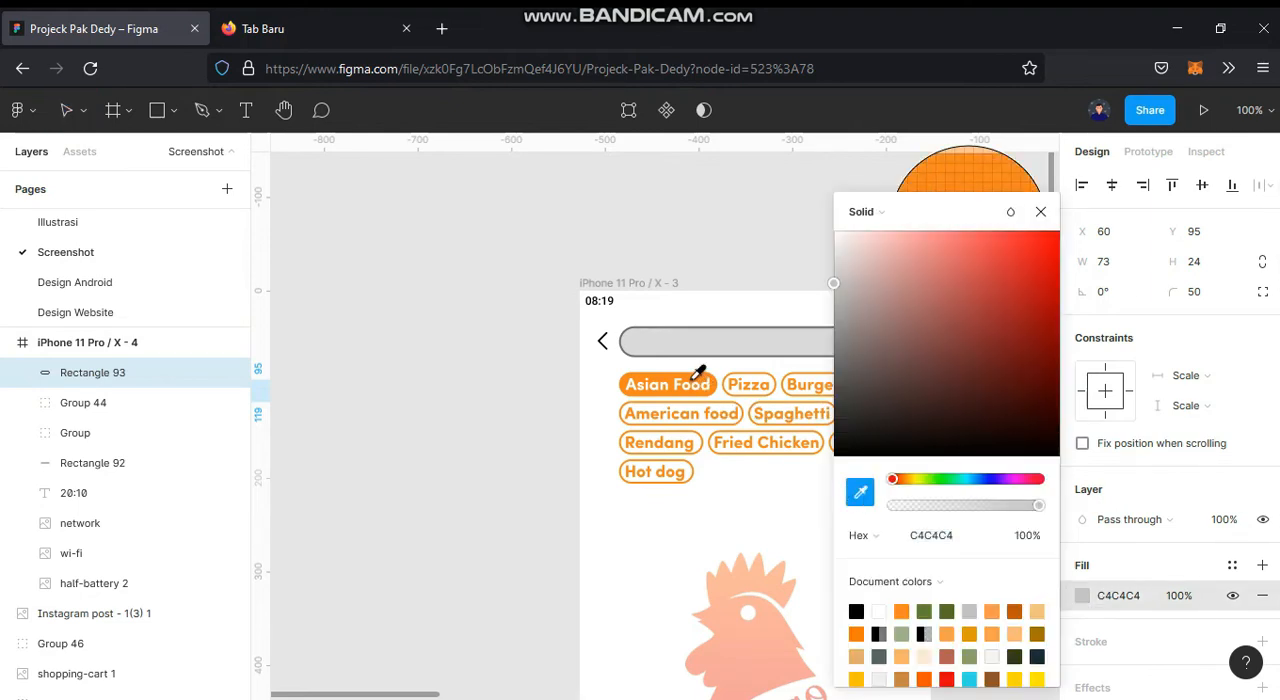
{"action": "left_click", "coordinate": [695, 385]}
{"action": "scroll", "coordinate": [457, 426], "scroll_direction": "right", "scroll_amount": 5}
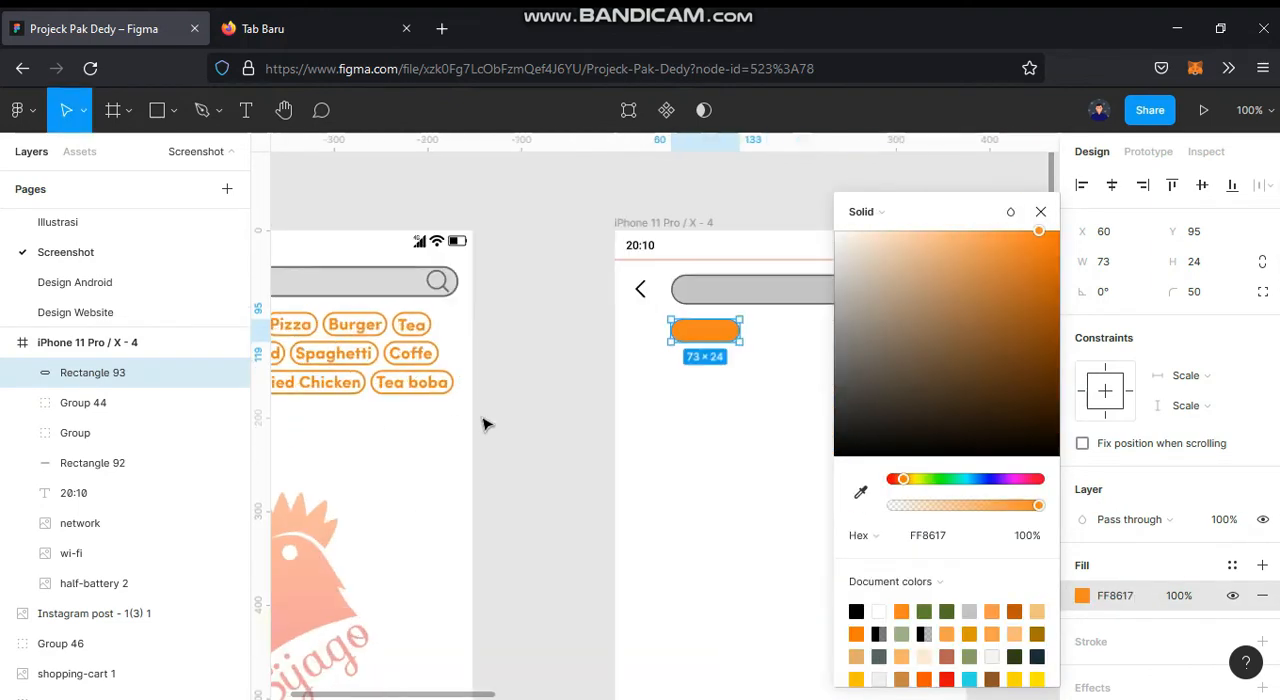
{"action": "left_click", "coordinate": [543, 414]}
Step: Raise the orange pill to Y 93 and widen it to 114
{"action": "left_click_drag", "start_coordinate": [586, 392], "coordinate": [477, 409]}
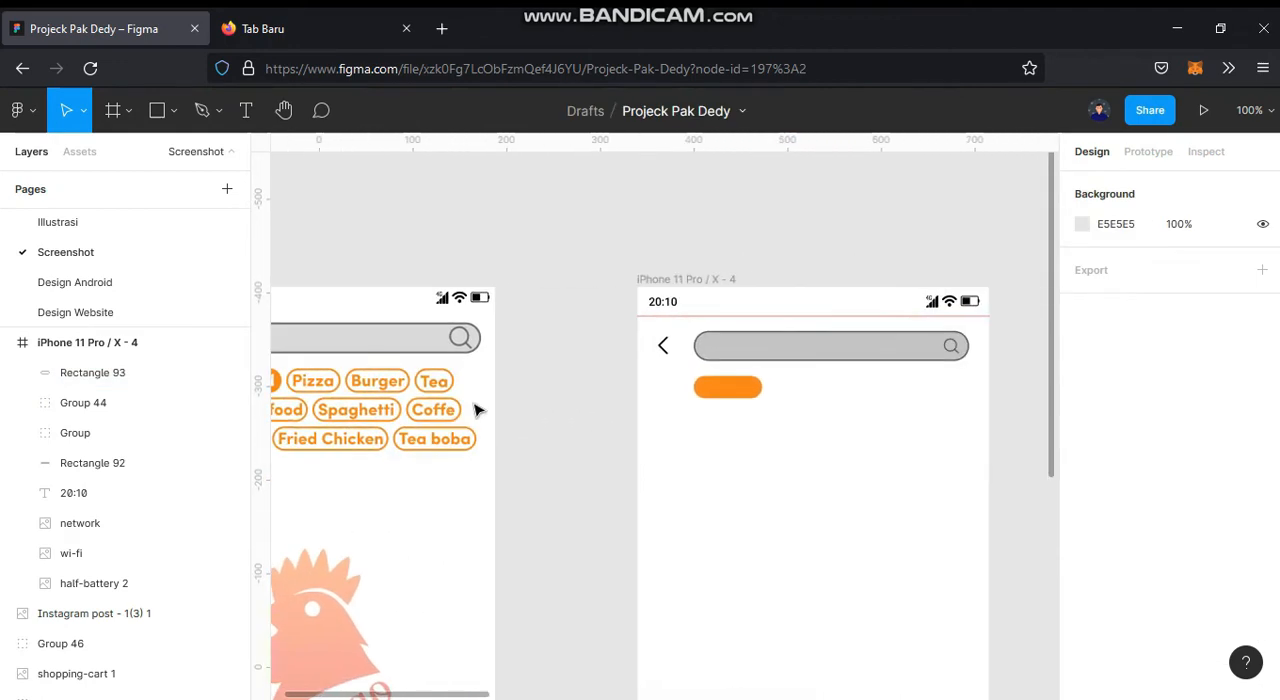
{"action": "scroll", "coordinate": [637, 400], "scroll_direction": "up", "scroll_amount": 6}
{"action": "left_click_drag", "start_coordinate": [637, 401], "coordinate": [605, 580]}
{"action": "left_click", "coordinate": [634, 407]}
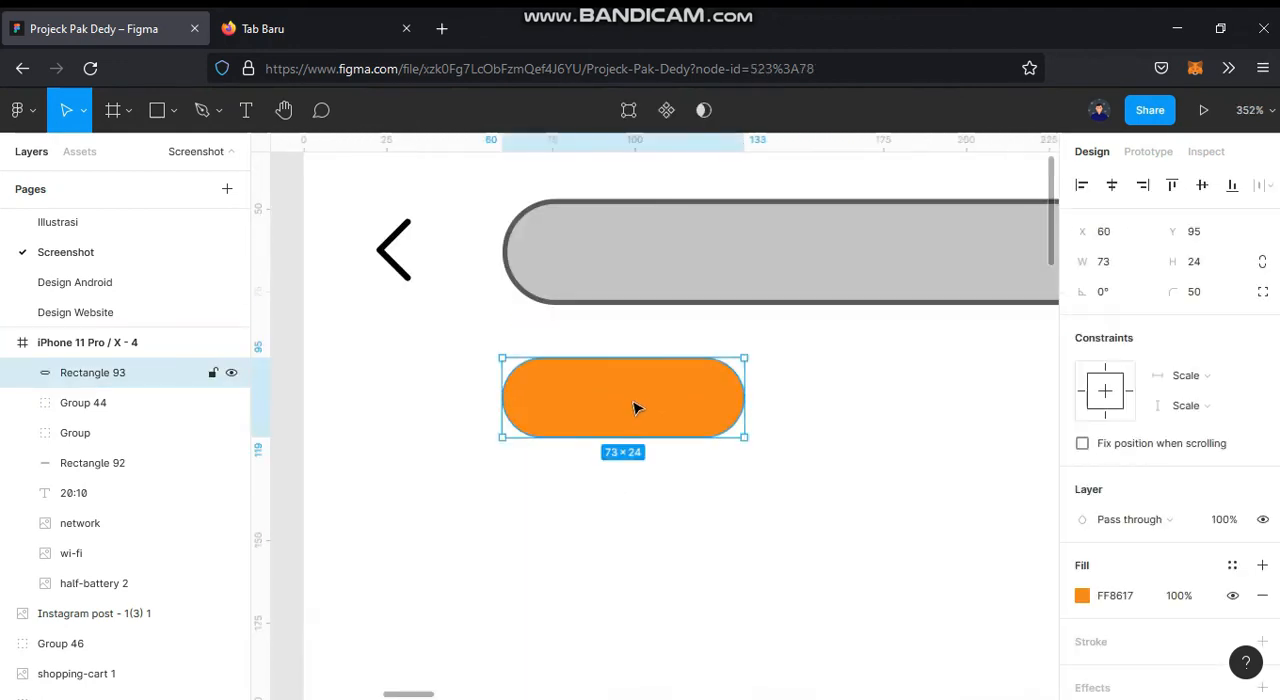
{"action": "key", "text": "Up"}
{"action": "key", "text": "Up"}
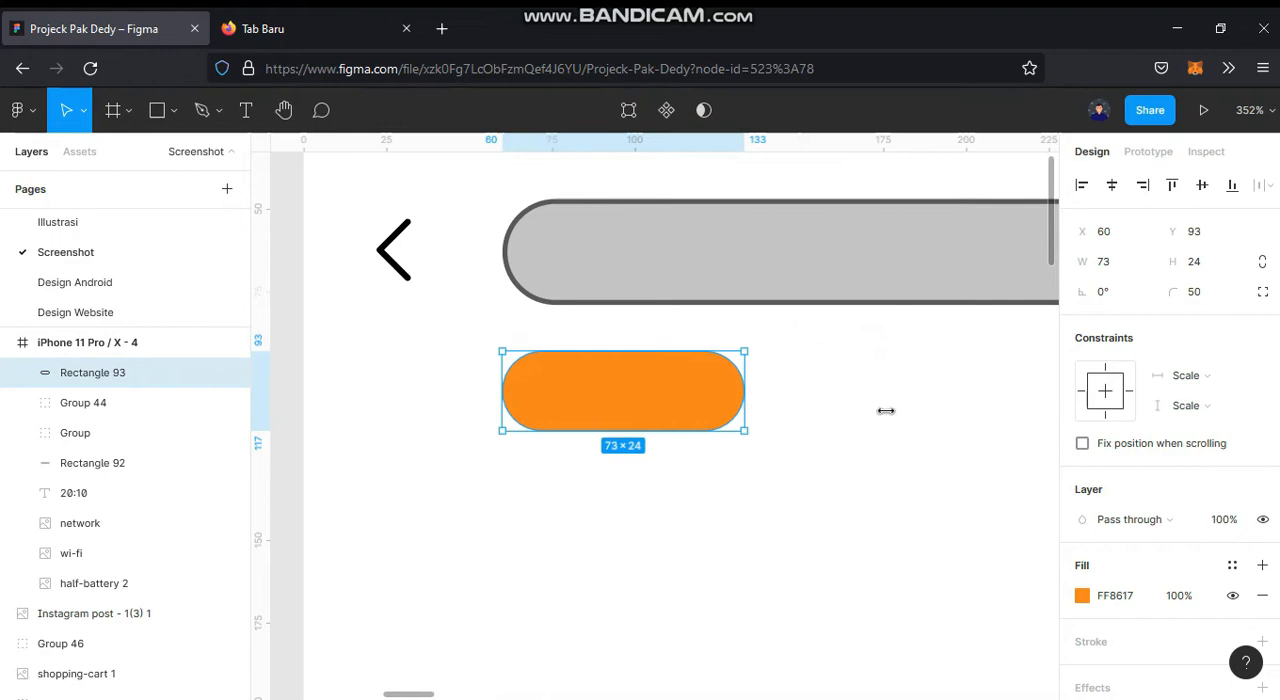
{"action": "left_click_drag", "start_coordinate": [886, 410], "coordinate": [880, 413]}
Step: Add the label "Indonesian food" and centre it on the orange pill at X 73, Y 98
{"action": "key", "text": "t"}
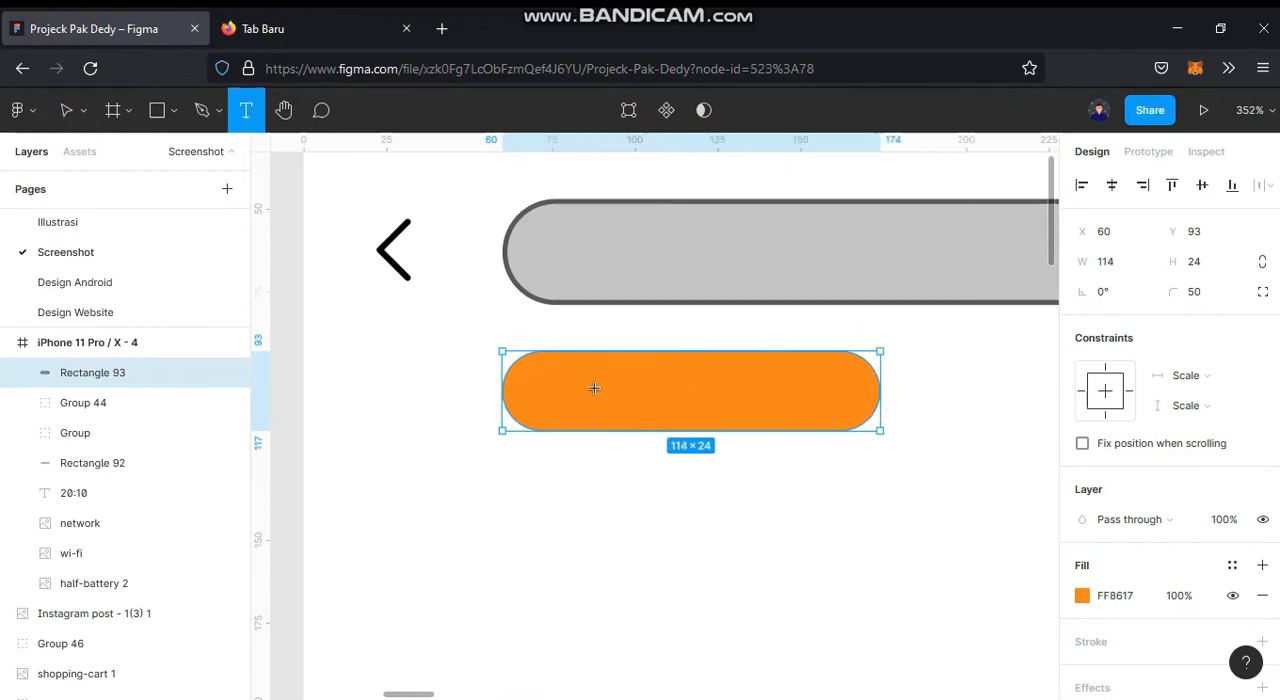
{"action": "left_click", "coordinate": [763, 416]}
{"action": "type", "text": "In"}
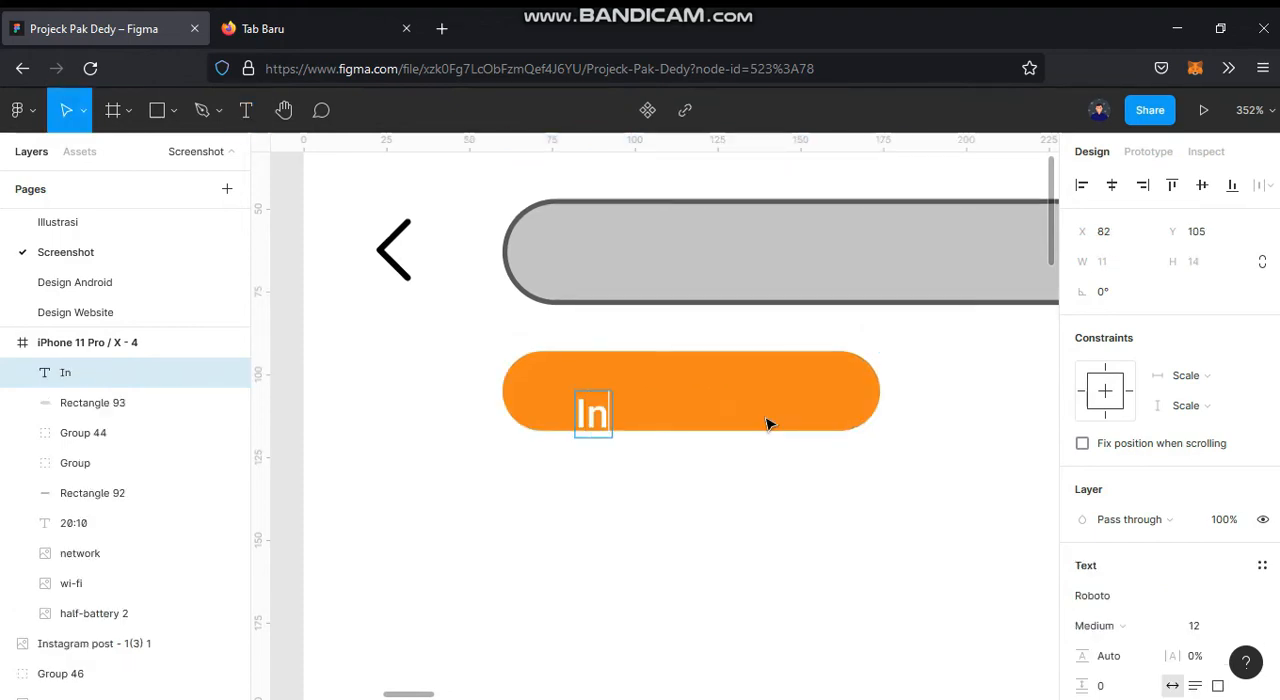
{"action": "type", "text": "dones"}
{"action": "type", "text": "a"}
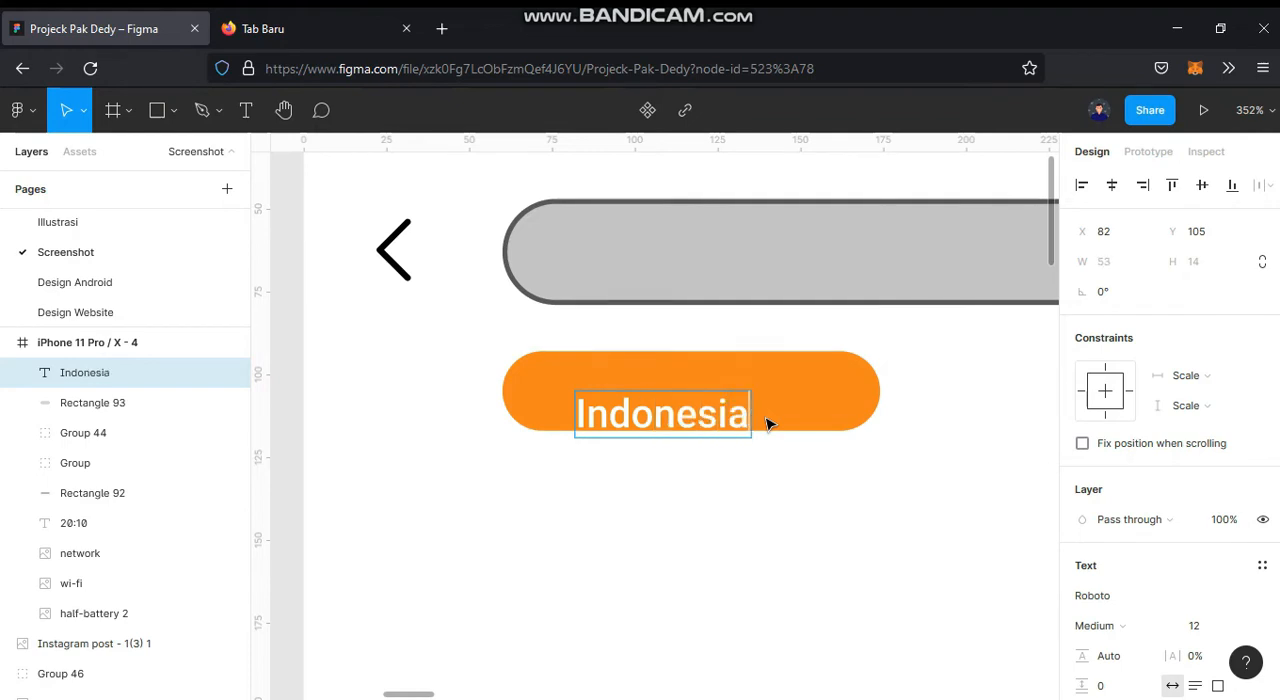
{"action": "type", "text": "n foo;d"}
{"action": "key", "text": "BackSpace"}
{"action": "key", "text": "BackSpace"}
{"action": "type", "text": "d"}
{"action": "key", "text": "Escape"}
{"action": "left_click_drag", "start_coordinate": [740, 420], "coordinate": [708, 397]}
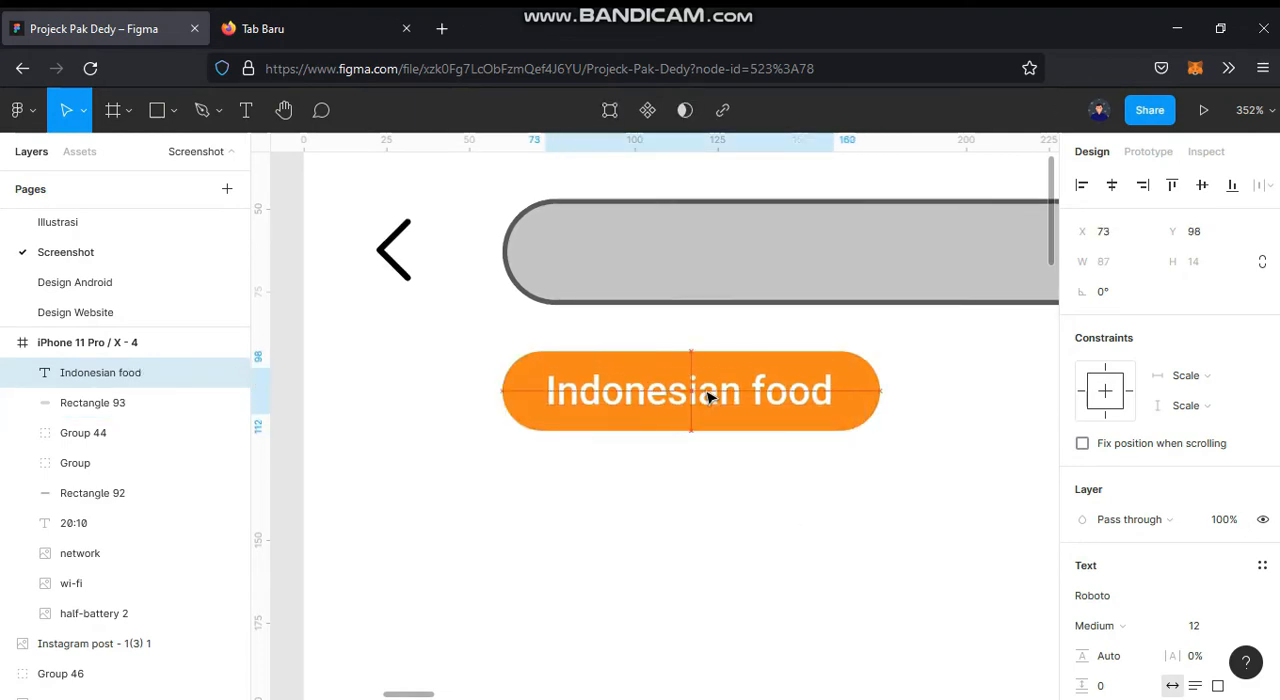
{"action": "left_click", "coordinate": [703, 503]}
Step: Duplicate the Indonesian food chip with its label to the right, leaving a 9 px gap
{"action": "scroll", "coordinate": [714, 497], "scroll_direction": "down", "scroll_amount": 3}
{"action": "mouse_move", "coordinate": [714, 497]}
{"action": "left_mouse_down"}
{"action": "mouse_move", "coordinate": [611, 466]}
{"action": "mouse_move", "coordinate": [618, 396]}
{"action": "mouse_move", "coordinate": [849, 409]}
{"action": "mouse_move", "coordinate": [852, 440]}
{"action": "mouse_move", "coordinate": [709, 490]}
{"action": "mouse_move", "coordinate": [719, 484]}
{"action": "left_mouse_up"}
{"action": "left_click", "coordinate": [849, 471]}
{"action": "left_click", "coordinate": [776, 451]}
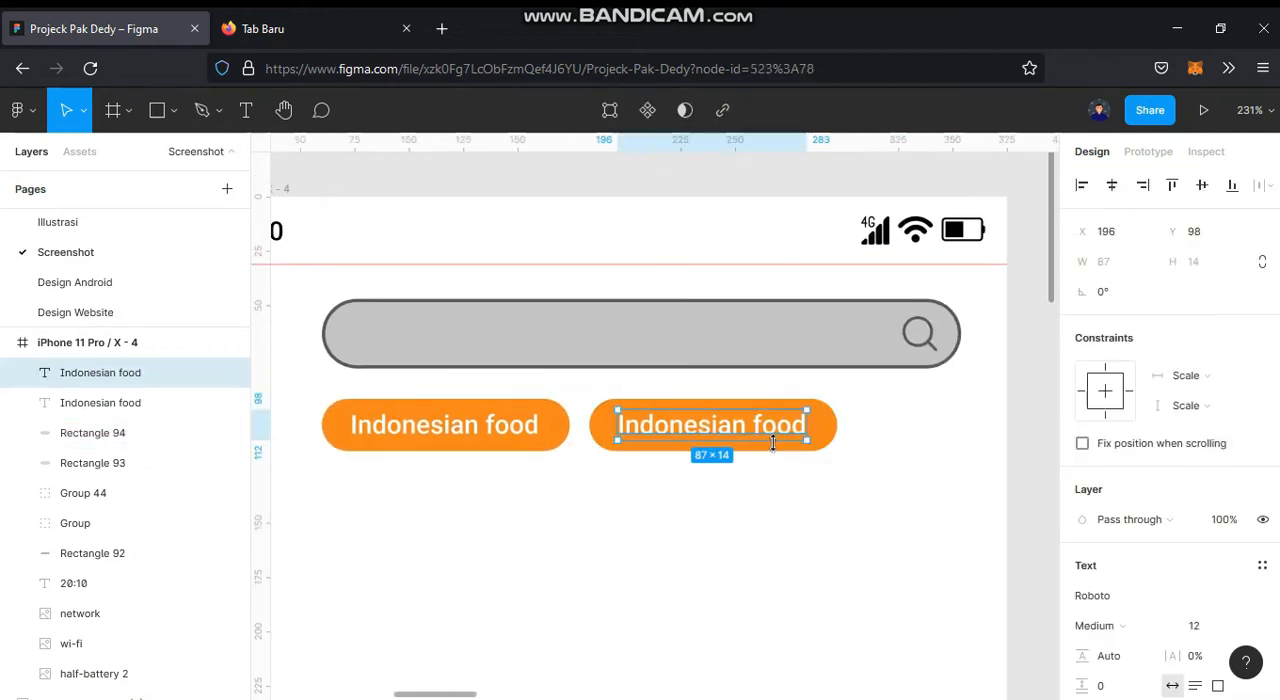
Step: Replace the copied pill's fill with a 2 px outline in the orange sampled from the first chip
{"action": "left_click", "coordinate": [836, 432]}
{"action": "scroll", "coordinate": [1206, 549], "scroll_direction": "down", "scroll_amount": 2}
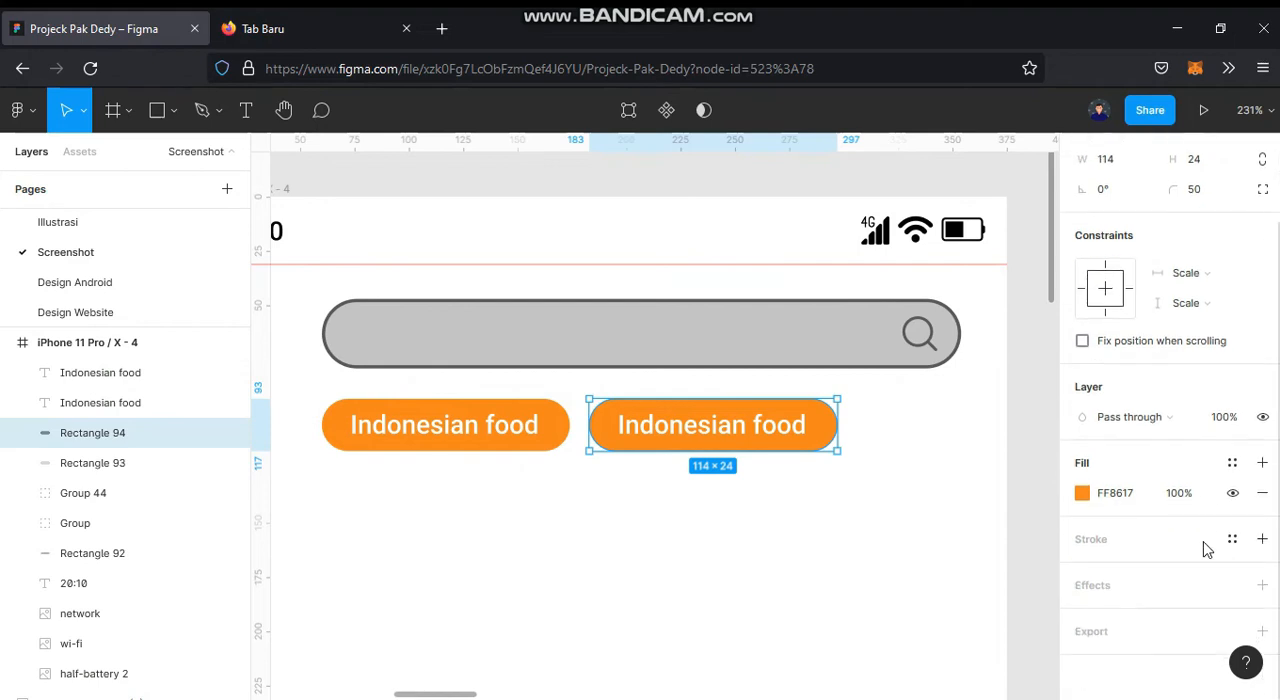
{"action": "left_click", "coordinate": [1262, 539]}
{"action": "left_click", "coordinate": [1262, 493]}
{"action": "left_click", "coordinate": [1112, 570]}
{"action": "type", "text": "2"}
{"action": "key", "text": "Return"}
{"action": "key", "text": "i"}
{"action": "left_click", "coordinate": [565, 424]}
{"action": "left_click", "coordinate": [708, 474]}
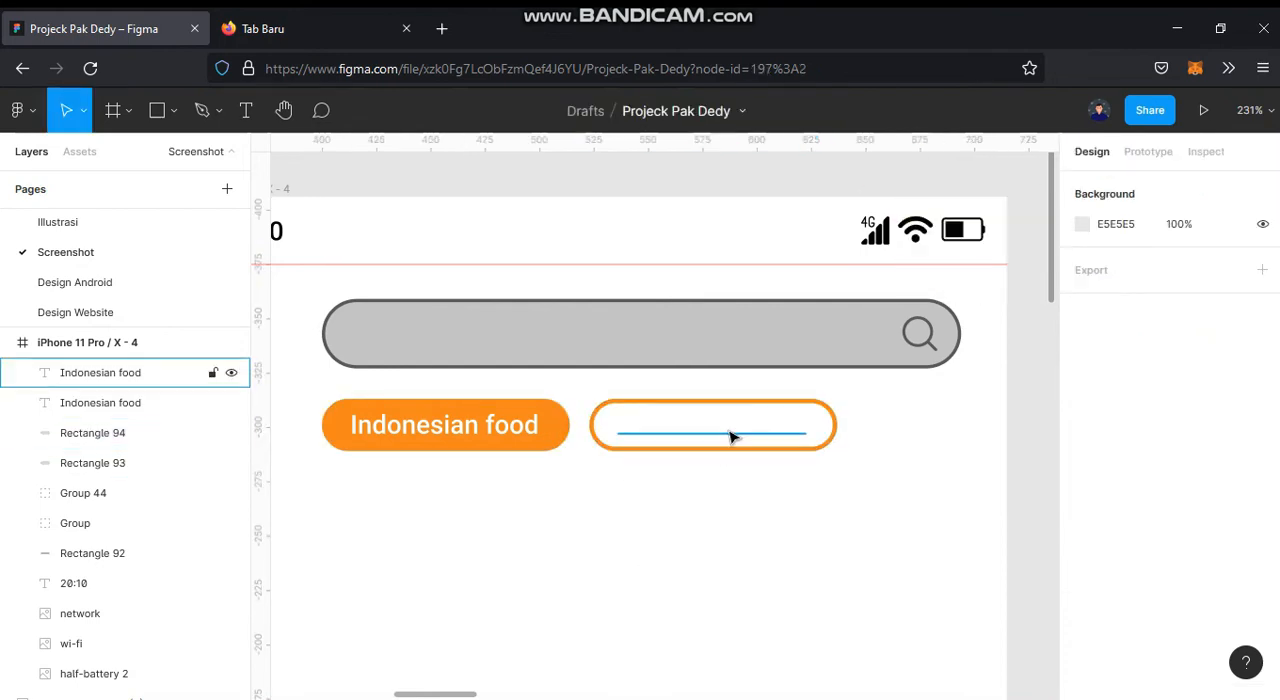
Step: Recolour the copied chip's label with the orange sampled from the first chip
{"action": "left_click", "coordinate": [731, 437]}
{"action": "key", "text": "i"}
{"action": "left_click", "coordinate": [565, 424]}
{"action": "left_click", "coordinate": [601, 543]}
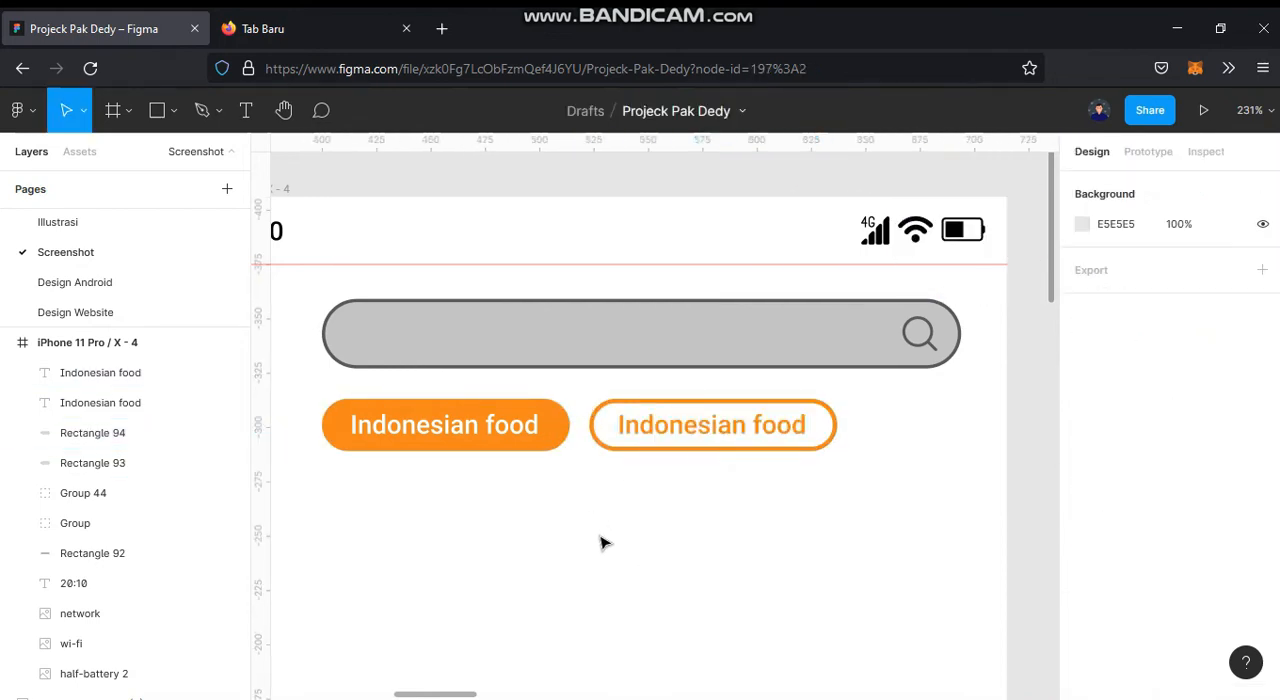
Step: Change the outlined chip's label to "Burger" and narrow its pill to 62 so the text sits centred
{"action": "left_click", "coordinate": [800, 437]}
{"action": "double_click", "coordinate": [792, 432]}
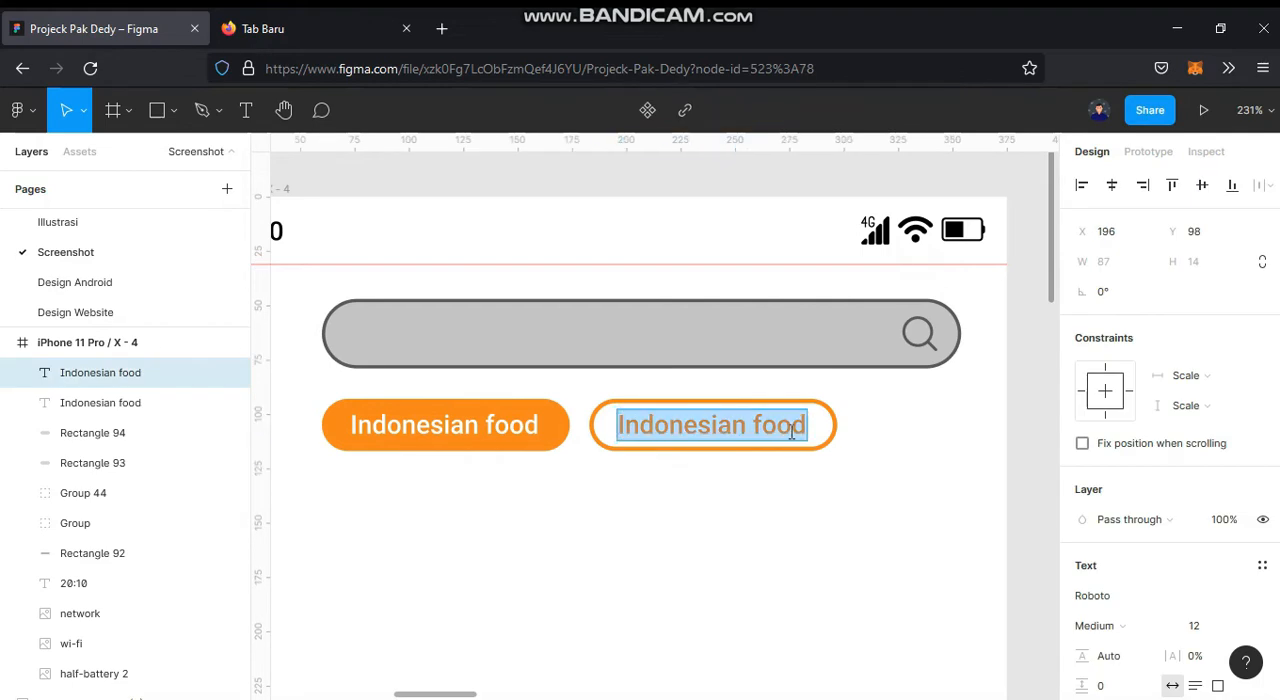
{"action": "type", "text": "Burger"}
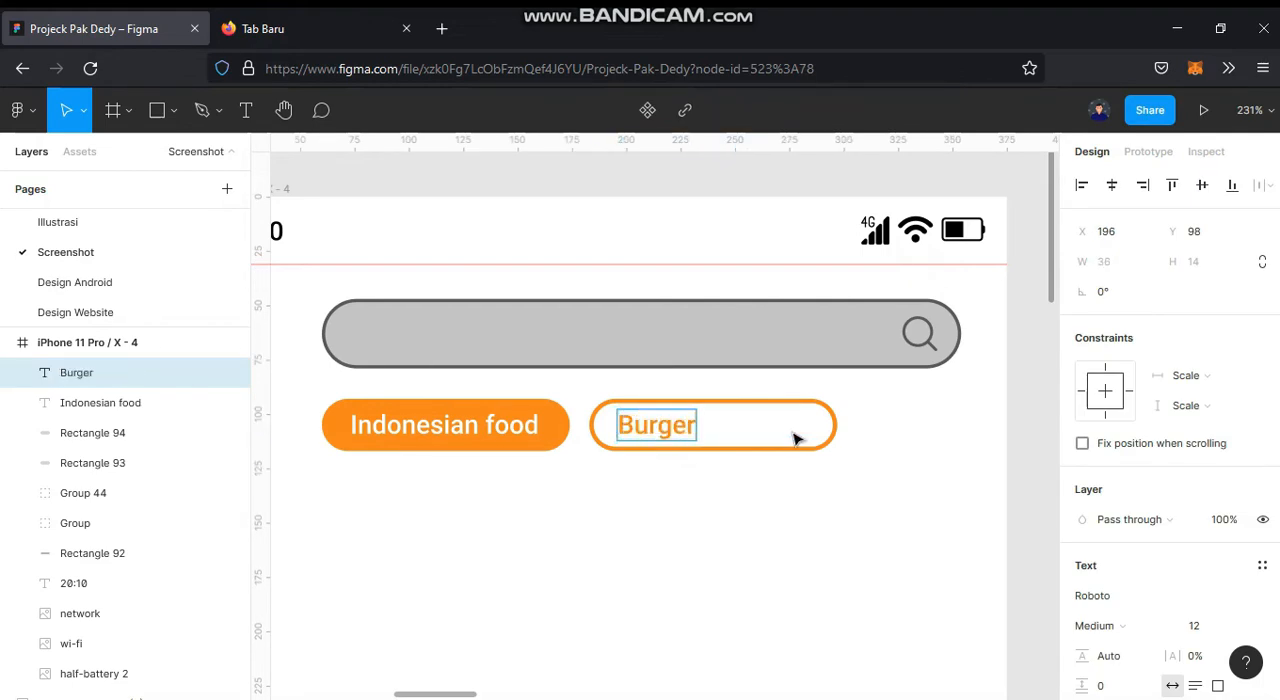
{"action": "key", "text": "Escape"}
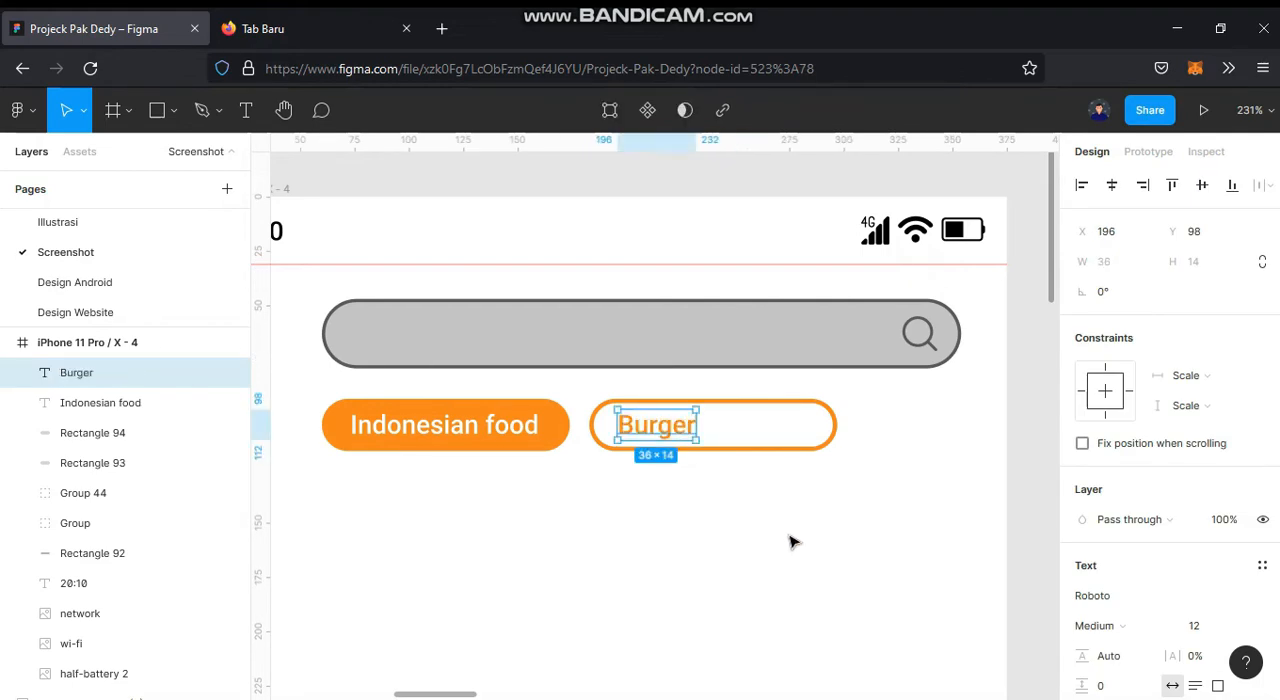
{"action": "left_click", "coordinate": [832, 425]}
{"action": "left_click_drag", "start_coordinate": [797, 433], "coordinate": [726, 440]}
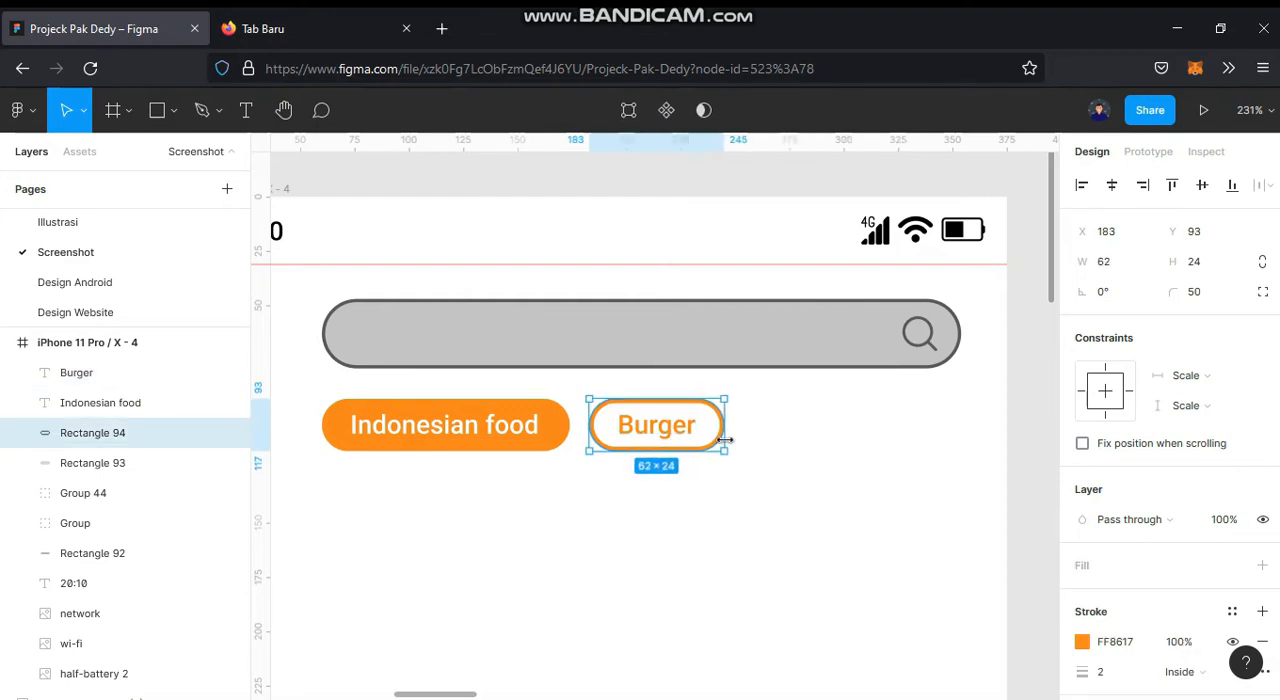
{"action": "left_click", "coordinate": [660, 427], "text": "shift"}
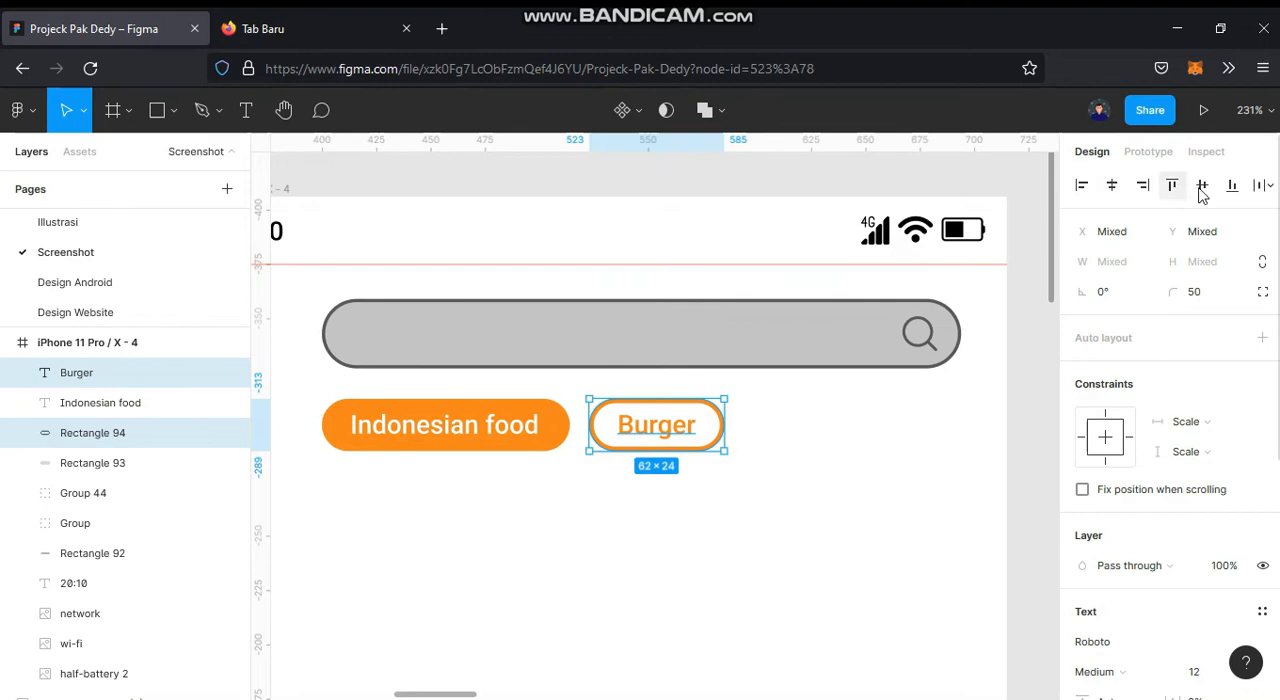
{"action": "left_click", "coordinate": [860, 467]}
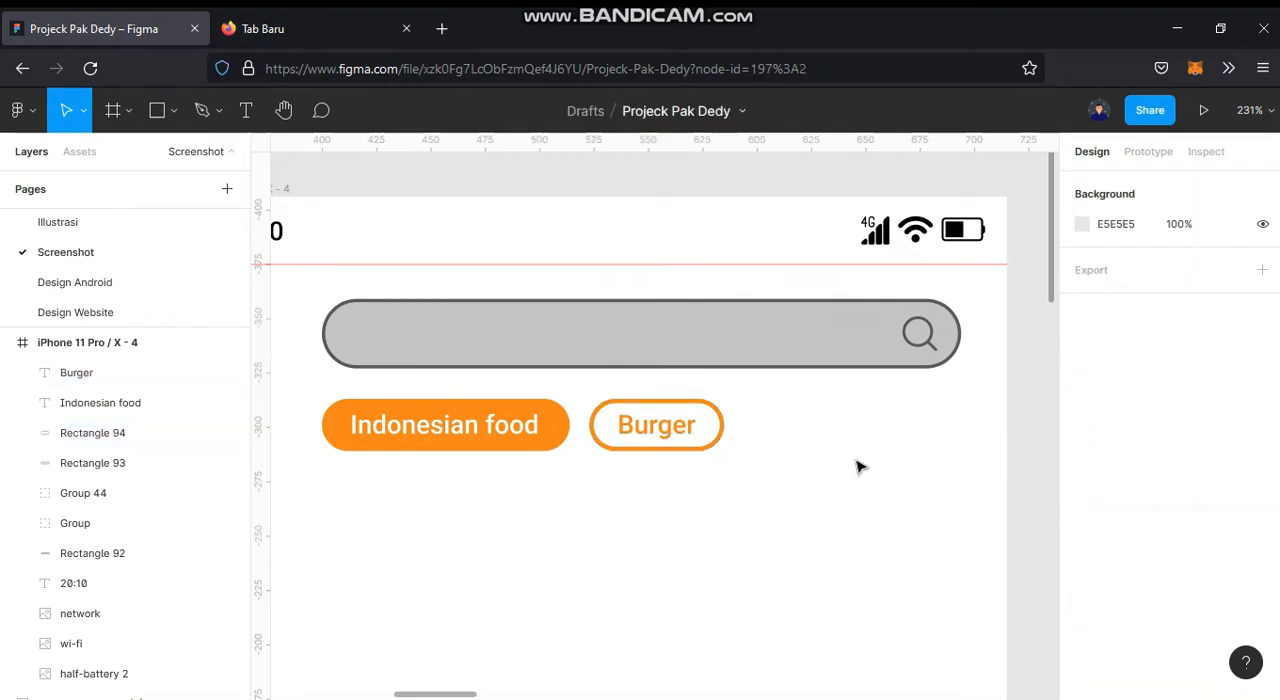
Step: Duplicate the Burger chip with its label to the right, leaving a 9 px gap
{"action": "left_click", "coordinate": [712, 450]}
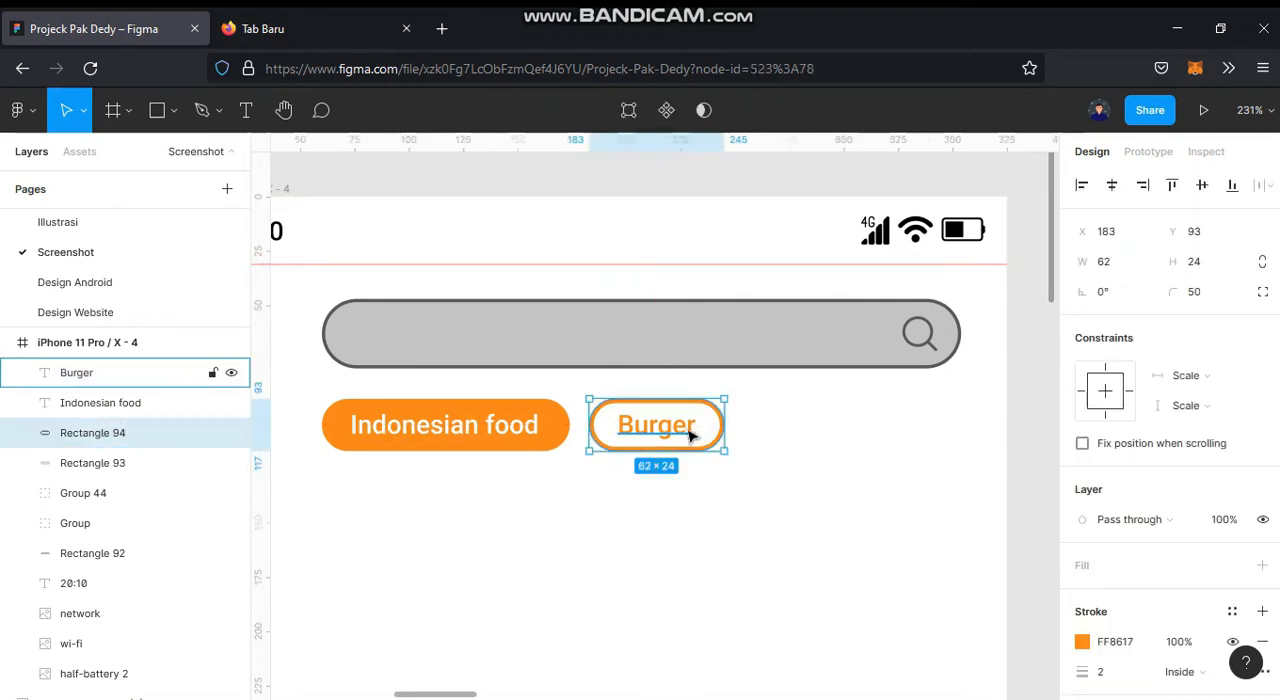
{"action": "left_click", "coordinate": [690, 436], "text": "shift"}
{"action": "left_click_drag", "start_coordinate": [690, 436], "coordinate": [845, 432]}
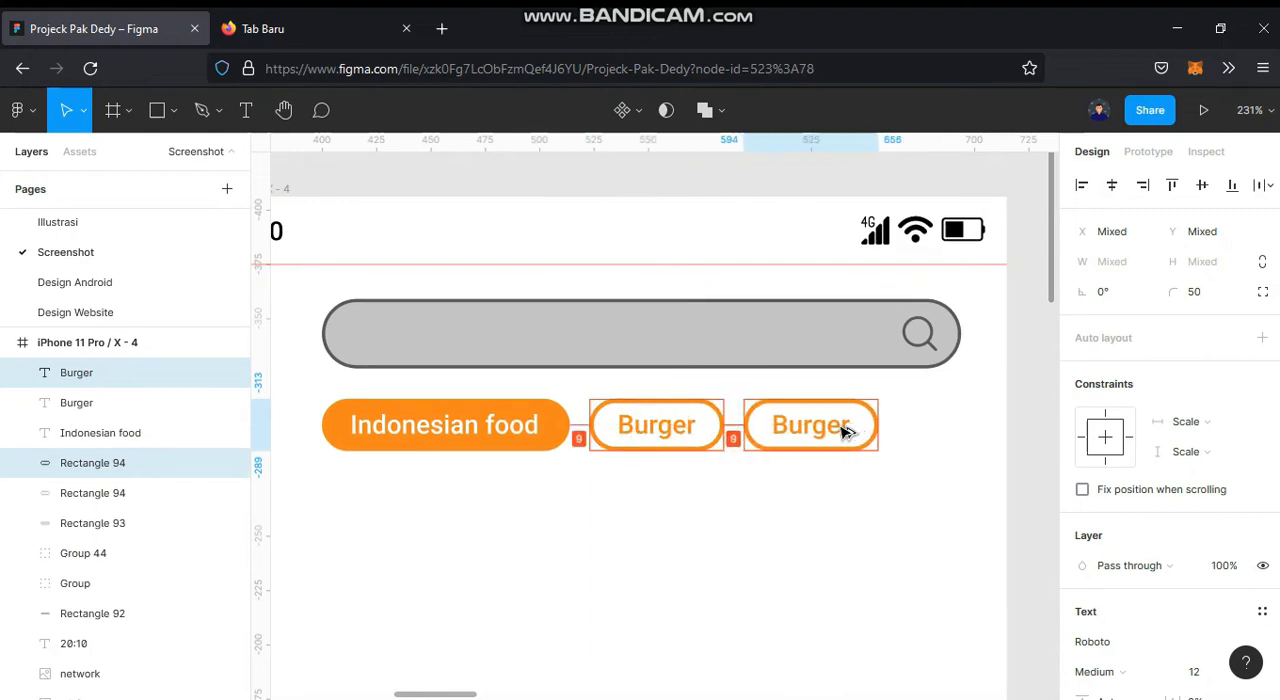
{"action": "left_click", "coordinate": [1014, 430]}
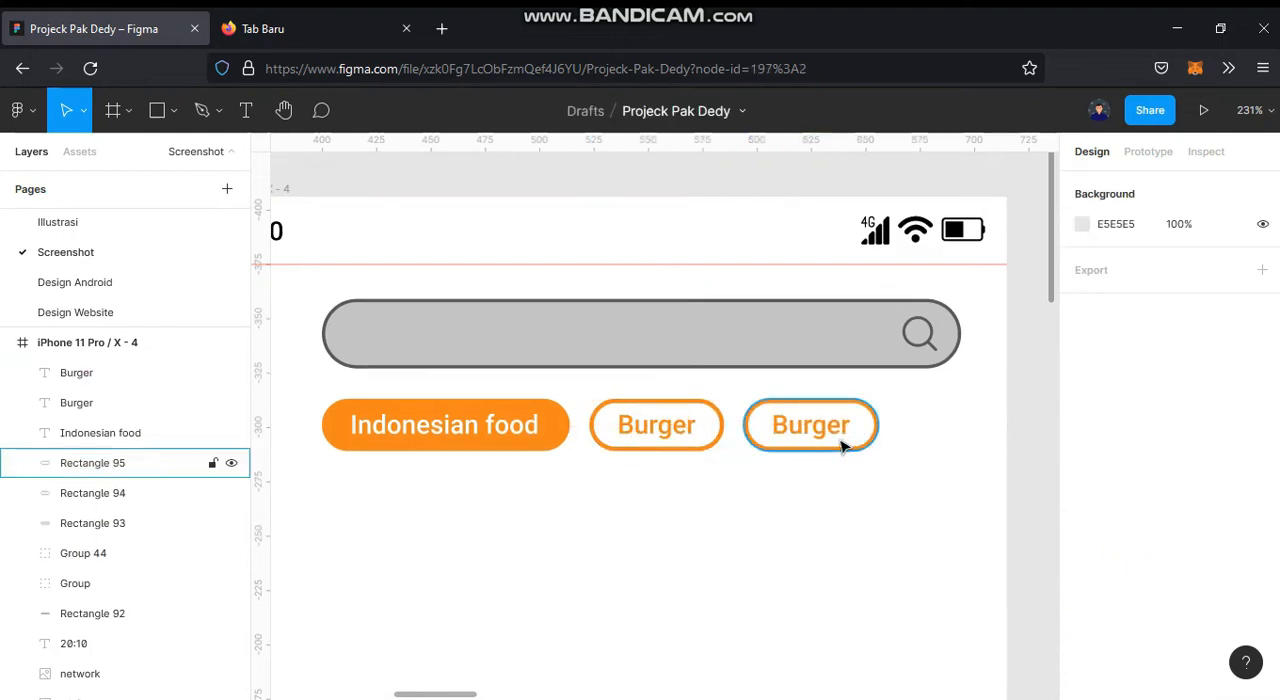
Step: Change the third chip's label to "Pizza" and narrow its pill to 57
{"action": "left_click", "coordinate": [835, 435]}
{"action": "double_click", "coordinate": [834, 435]}
{"action": "type", "text": "Pizza"}
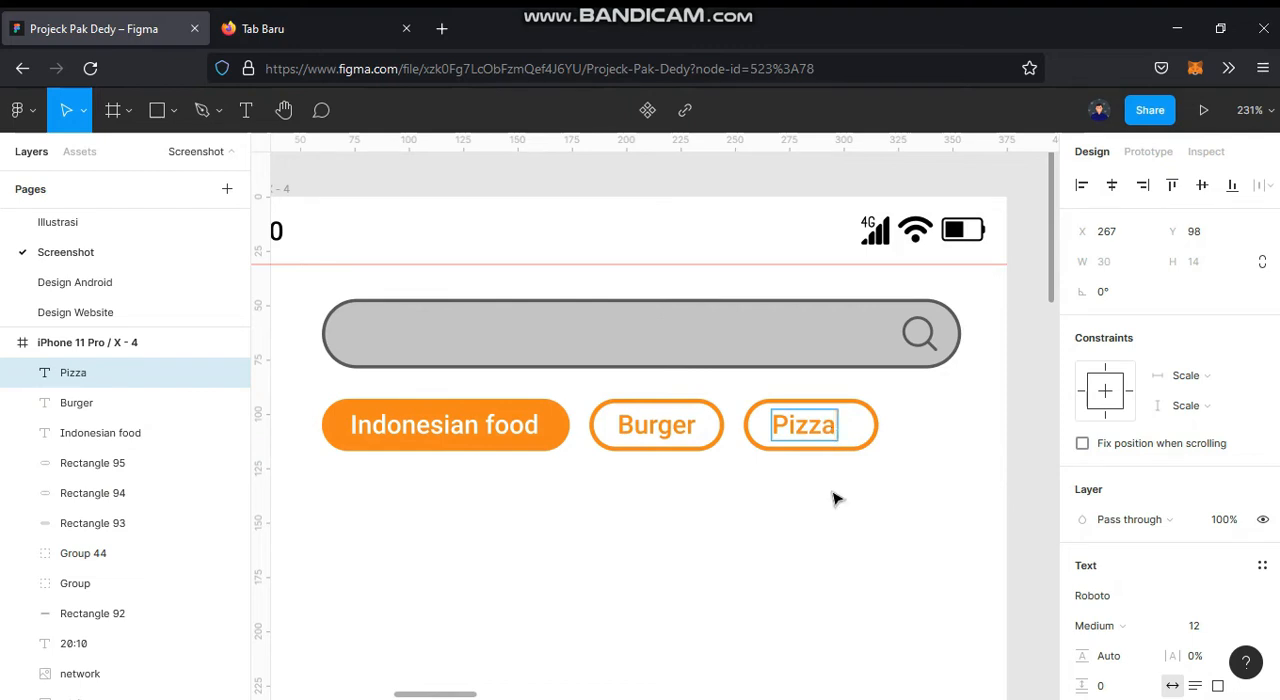
{"action": "key", "text": "Escape"}
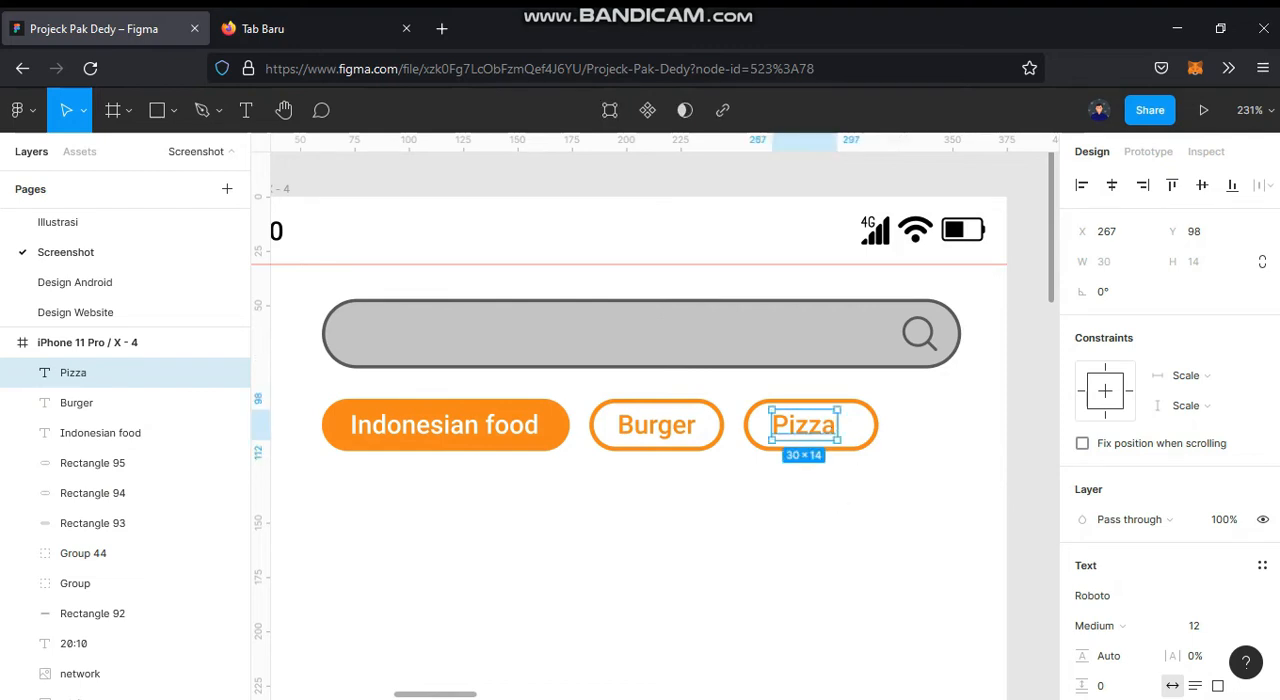
{"action": "left_click", "coordinate": [878, 432]}
{"action": "left_click_drag", "start_coordinate": [878, 430], "coordinate": [867, 430]}
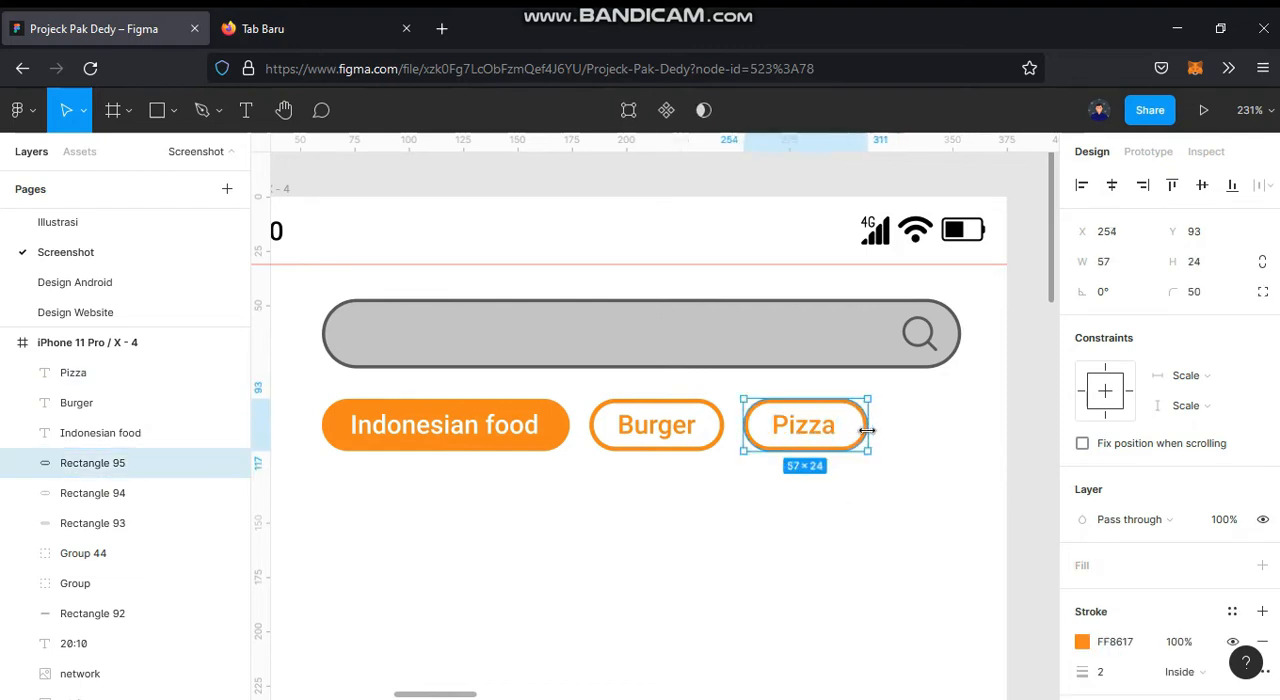
Step: Centre the "Pizza" label in its pill and duplicate the chip to the right with a 9 px gap
{"action": "left_click", "coordinate": [150, 372], "text": "shift"}
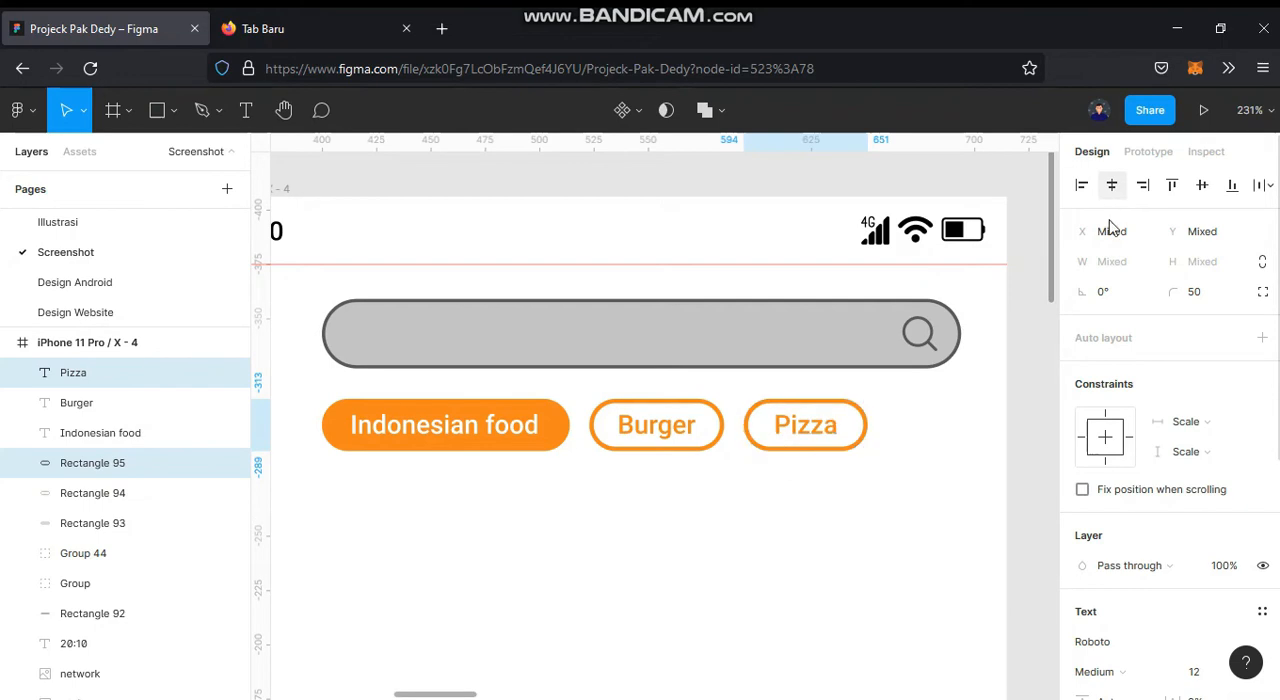
{"action": "left_click", "coordinate": [1037, 446]}
{"action": "left_click_drag", "start_coordinate": [783, 480], "coordinate": [956, 428]}
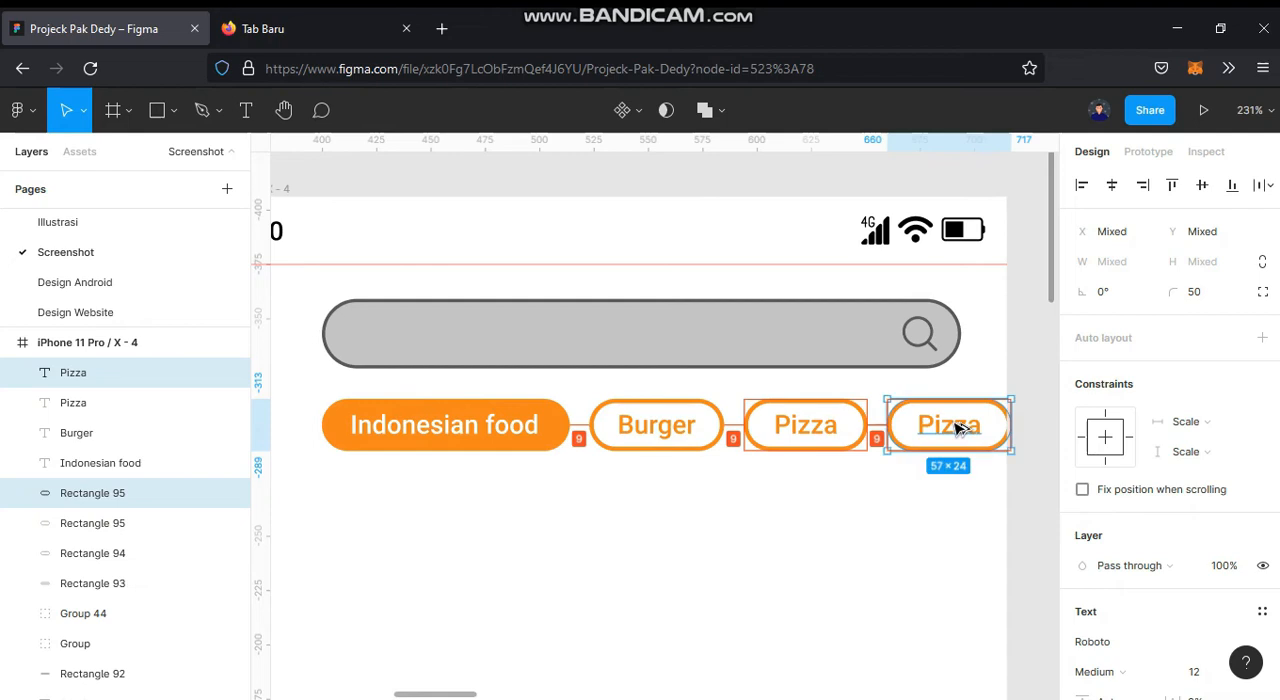
Step: Change the fourth chip's label to "Tea"
{"action": "left_click", "coordinate": [957, 430]}
{"action": "double_click", "coordinate": [957, 430]}
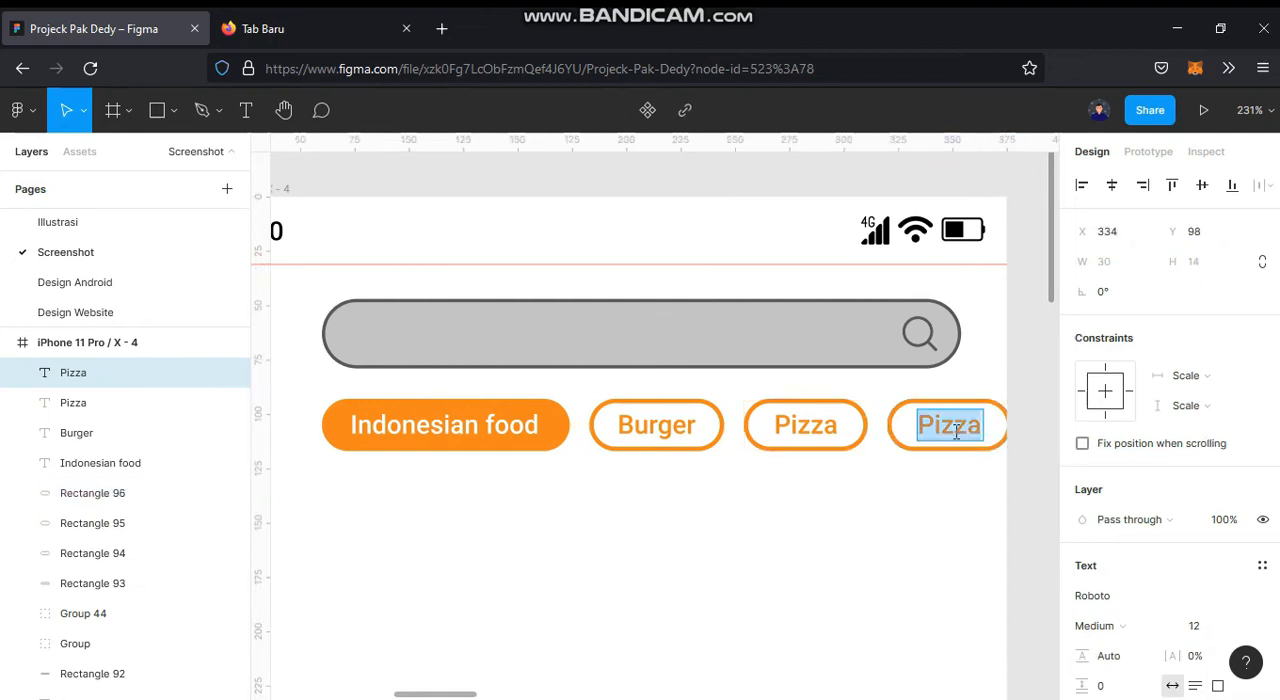
{"action": "type", "text": "Tea"}
{"action": "key", "text": "Escape"}
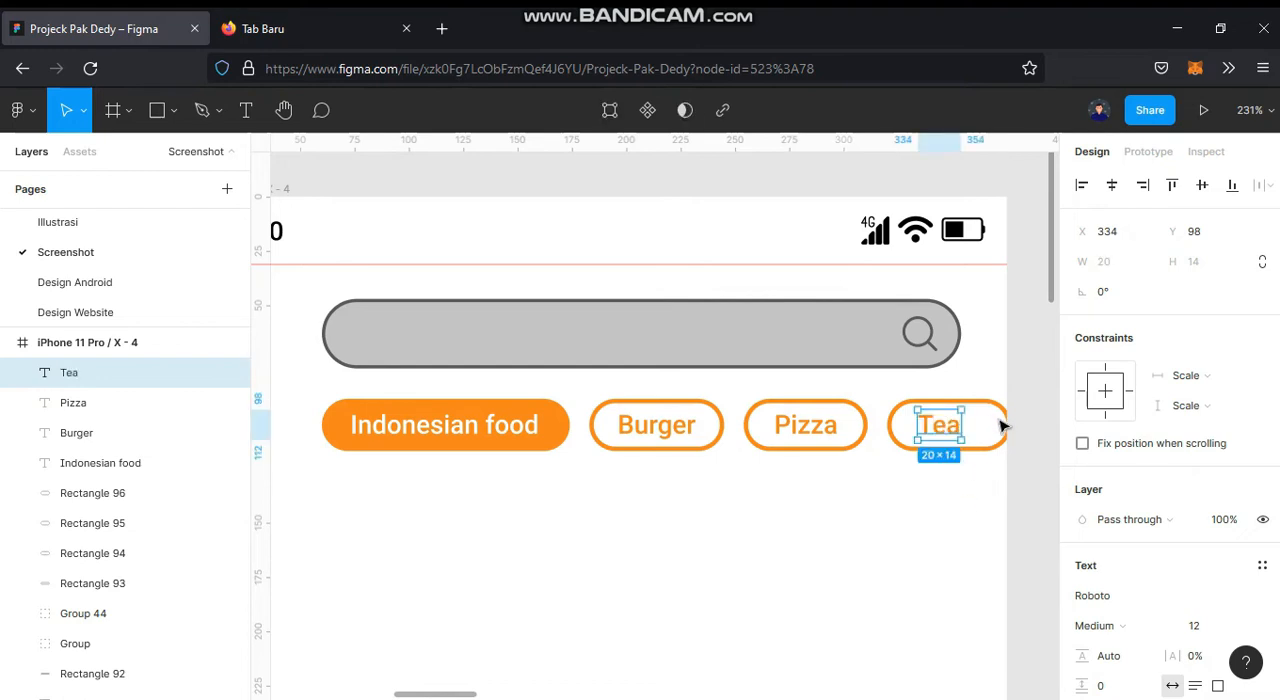
Step: Narrow the Tea chip's pill to 34 and centre the label horizontally in it
{"action": "left_click_drag", "start_coordinate": [946, 432], "coordinate": [966, 432]}
{"action": "left_click", "coordinate": [950, 475]}
{"action": "left_click", "coordinate": [986, 451]}
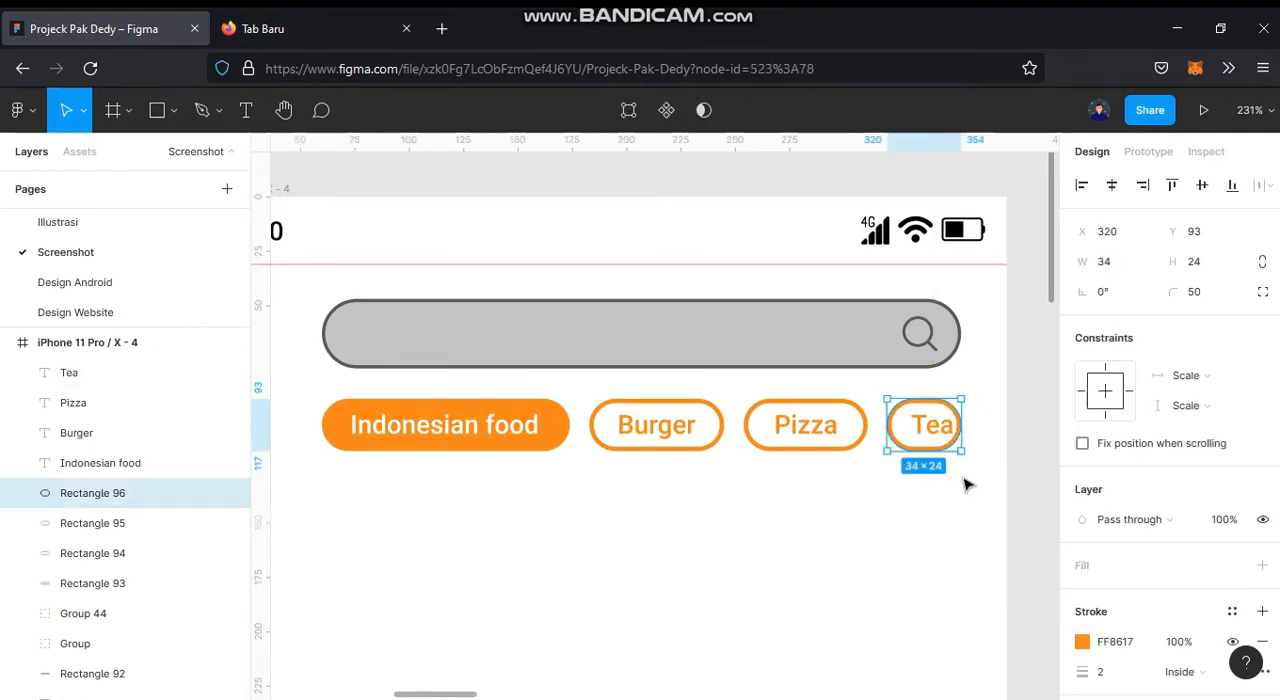
{"action": "left_click", "coordinate": [947, 507]}
{"action": "left_click", "coordinate": [929, 424]}
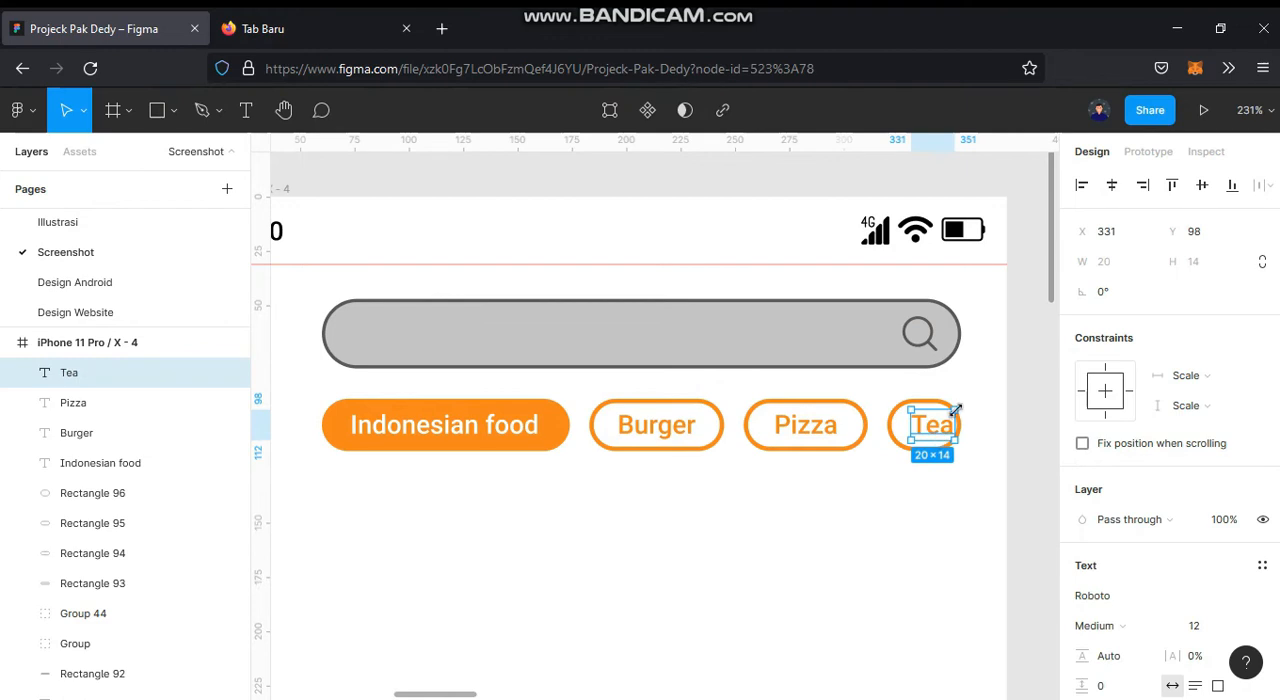
{"action": "left_click", "coordinate": [903, 415], "text": "shift"}
{"action": "left_click", "coordinate": [1111, 185]}
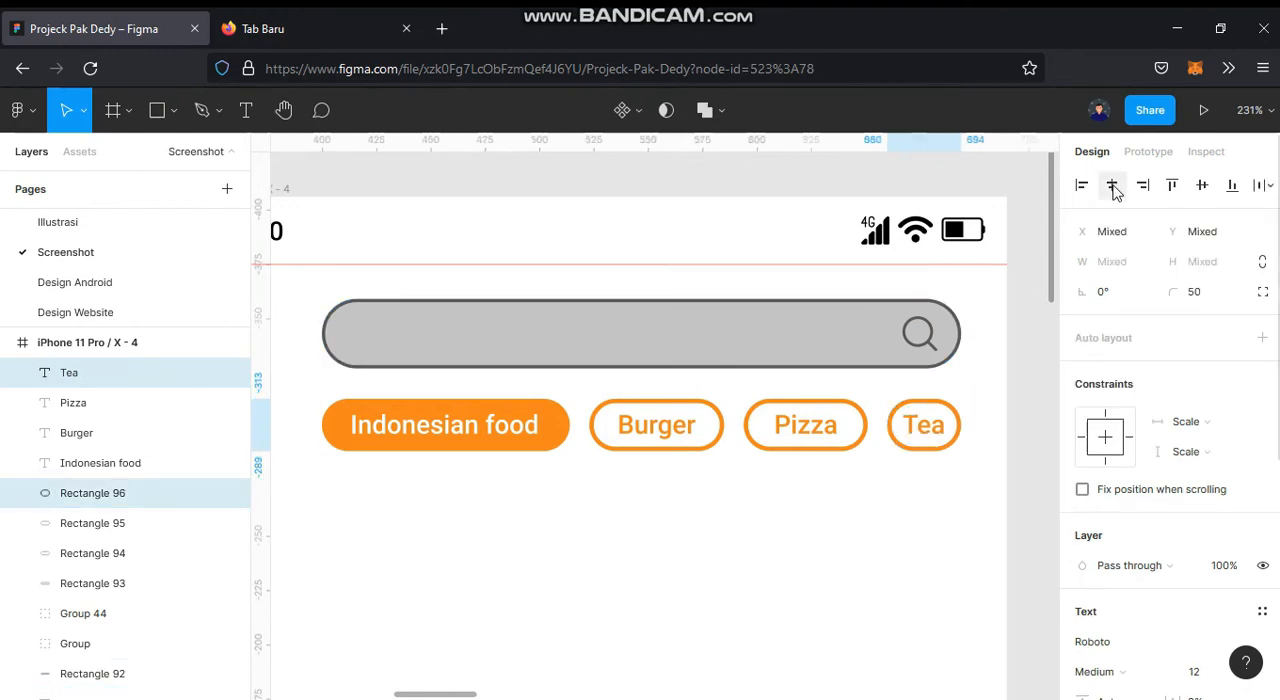
{"action": "left_click", "coordinate": [1047, 457]}
Step: Duplicate the Burger chip with its label below the Indonesian food chip, left-aligned with it, to start a second row
{"action": "scroll", "coordinate": [1048, 457], "scroll_direction": "down", "scroll_amount": 2}
{"action": "left_click_drag", "start_coordinate": [1047, 457], "coordinate": [995, 371]}
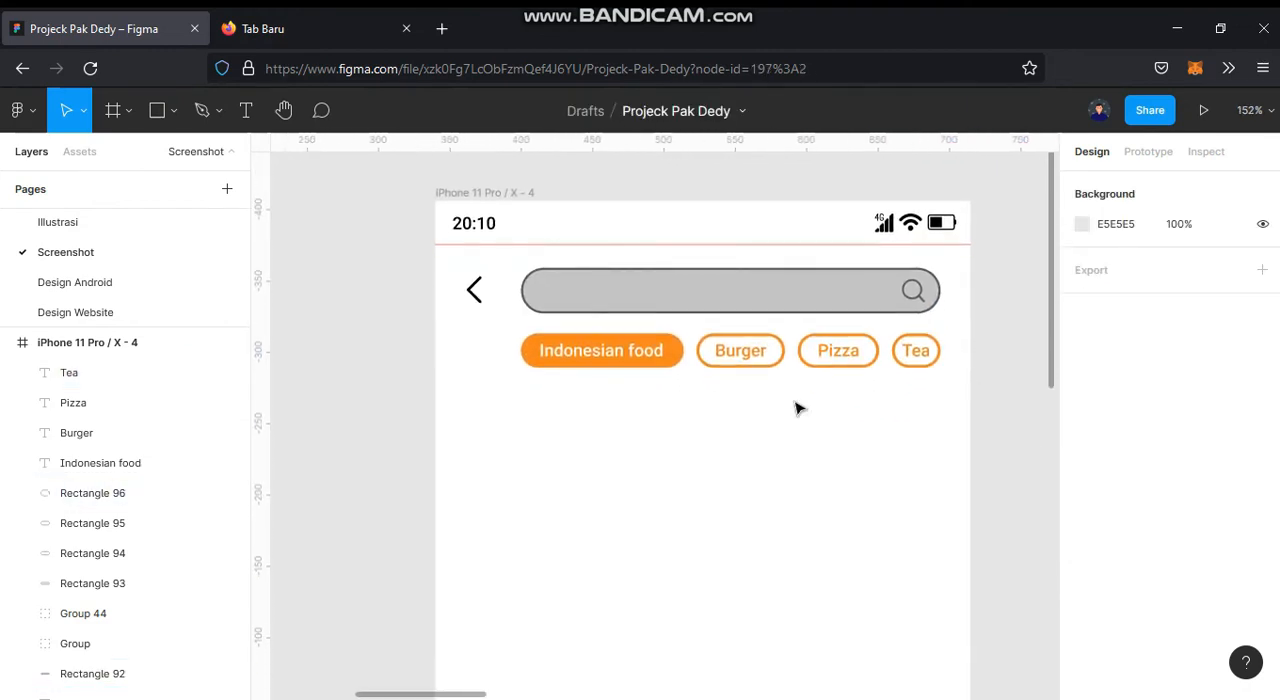
{"action": "left_click", "coordinate": [737, 351]}
{"action": "left_click", "coordinate": [749, 357], "text": "shift"}
{"action": "left_click_drag", "start_coordinate": [749, 357], "coordinate": [563, 400]}
{"action": "key", "text": "ctrl+z"}
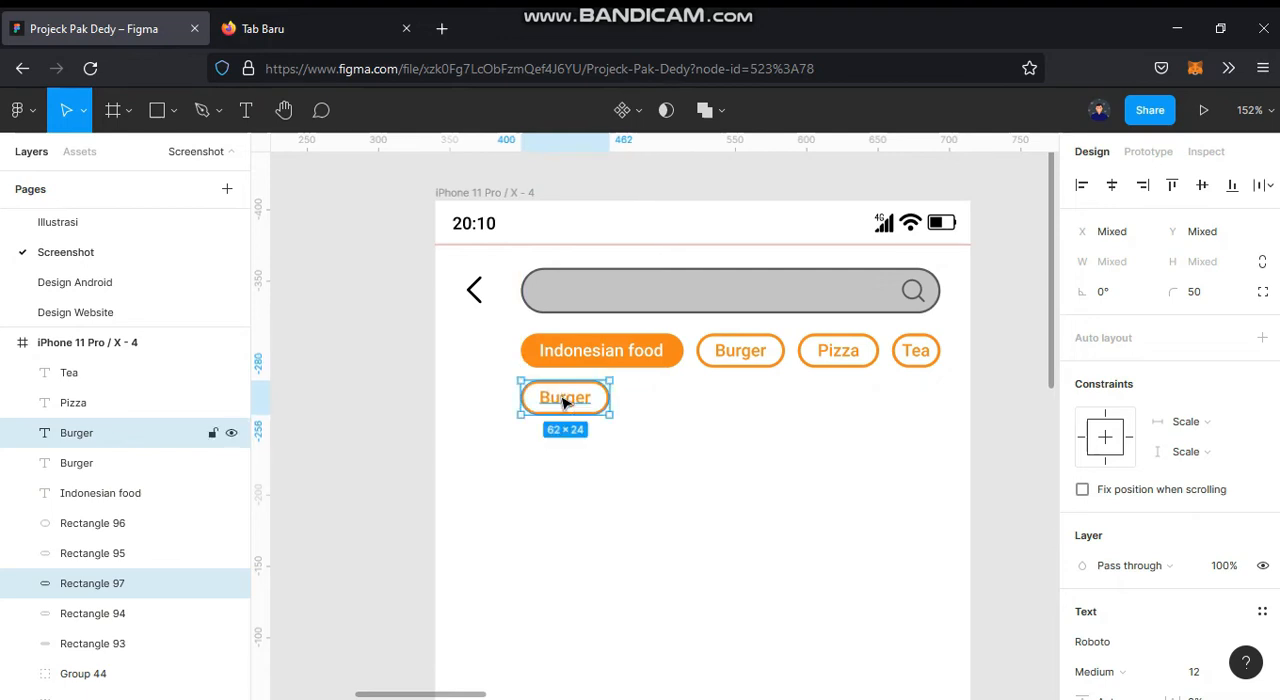
Step: Change the second-row chip's label to "Spaghetti" and widen its pill to 74 so the text sits centred
{"action": "scroll", "coordinate": [563, 400], "scroll_direction": "up", "scroll_amount": 3}
{"action": "double_click", "coordinate": [563, 398]}
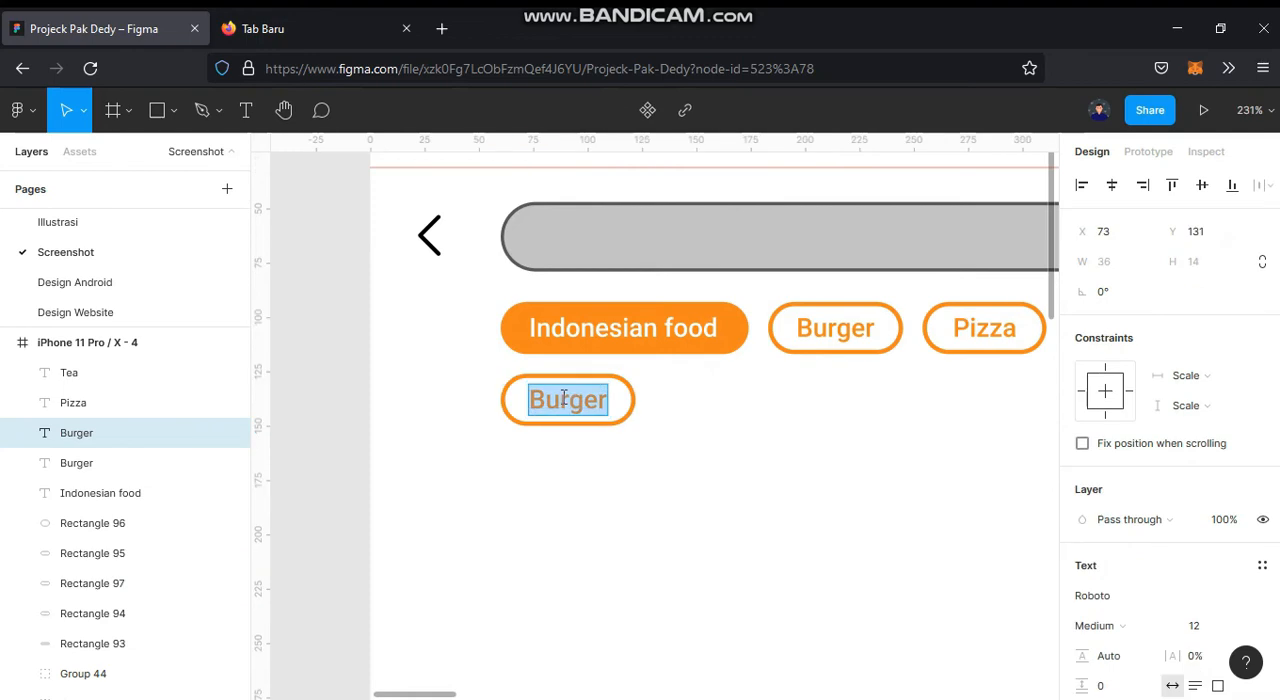
{"action": "type", "text": "Spaghetti"}
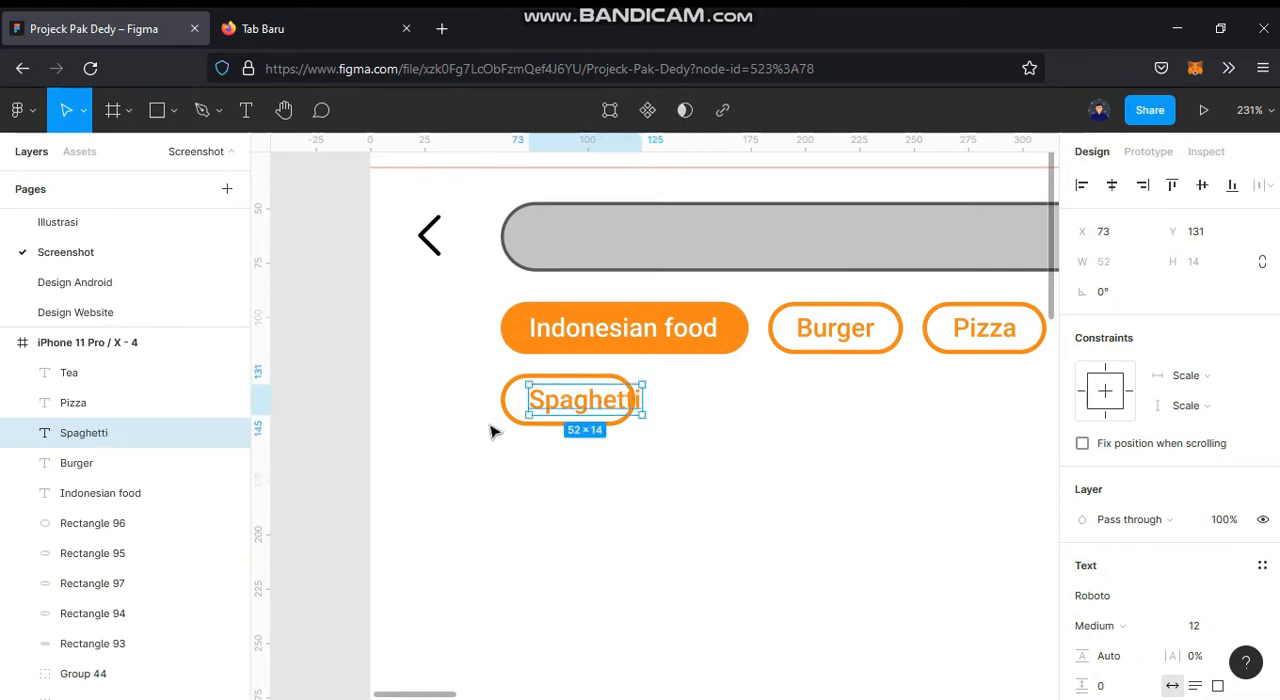
{"action": "left_click", "coordinate": [590, 421]}
{"action": "left_click_drag", "start_coordinate": [652, 391], "coordinate": [662, 391]}
{"action": "left_click", "coordinate": [610, 402], "text": "shift"}
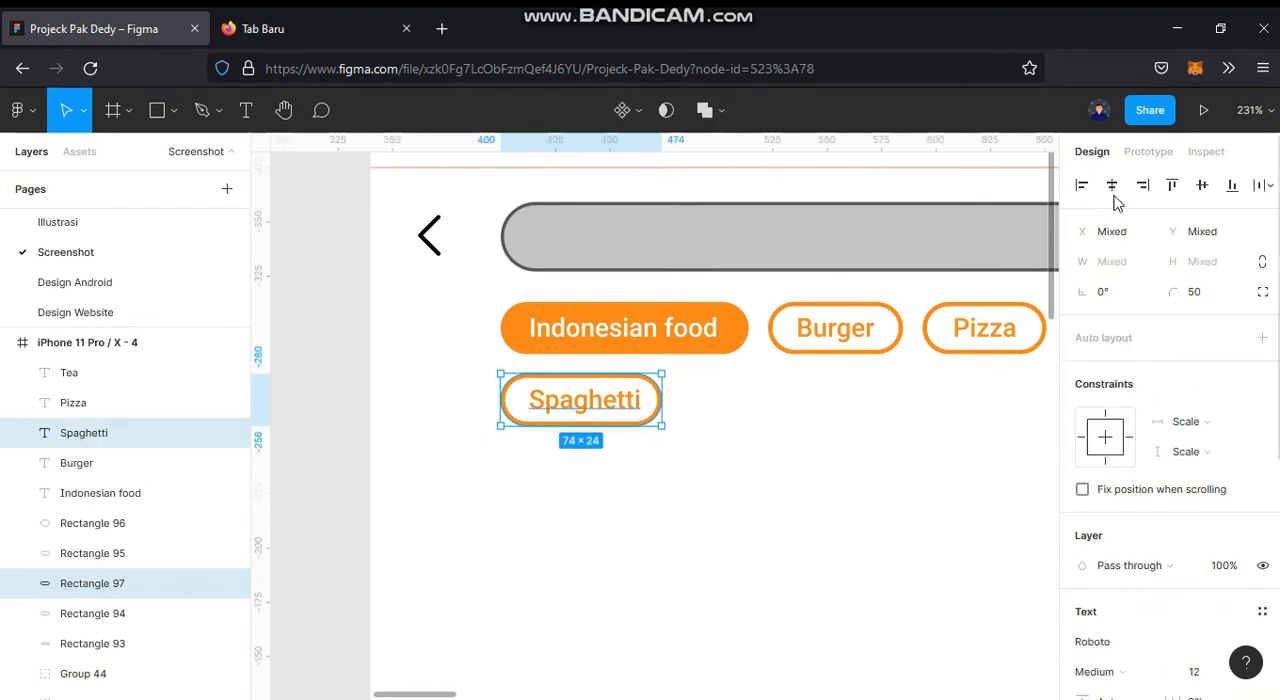
{"action": "left_click", "coordinate": [1111, 185]}
{"action": "left_click", "coordinate": [837, 434]}
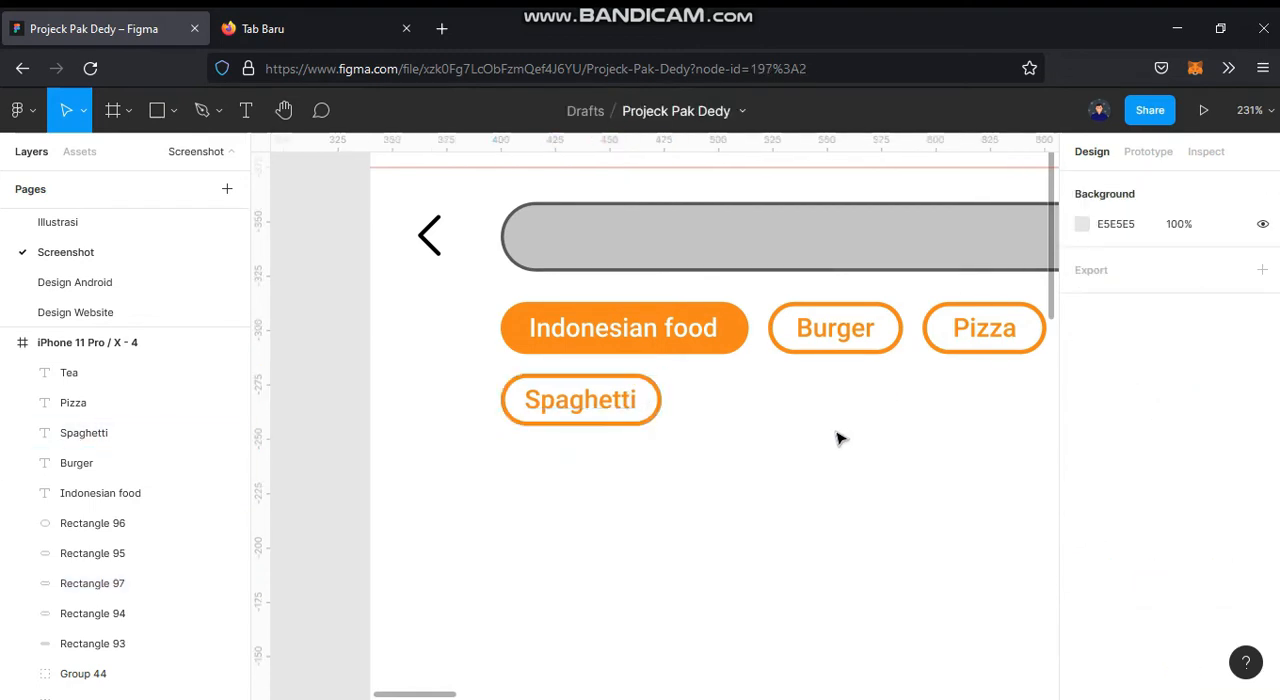
Step: Duplicate the Spaghetti chip to its right with a 9 px gap and change the copy's label to "Sushi"
{"action": "left_click", "coordinate": [628, 421]}
{"action": "left_click", "coordinate": [605, 402], "text": "shift"}
{"action": "left_click_drag", "start_coordinate": [605, 402], "coordinate": [778, 398]}
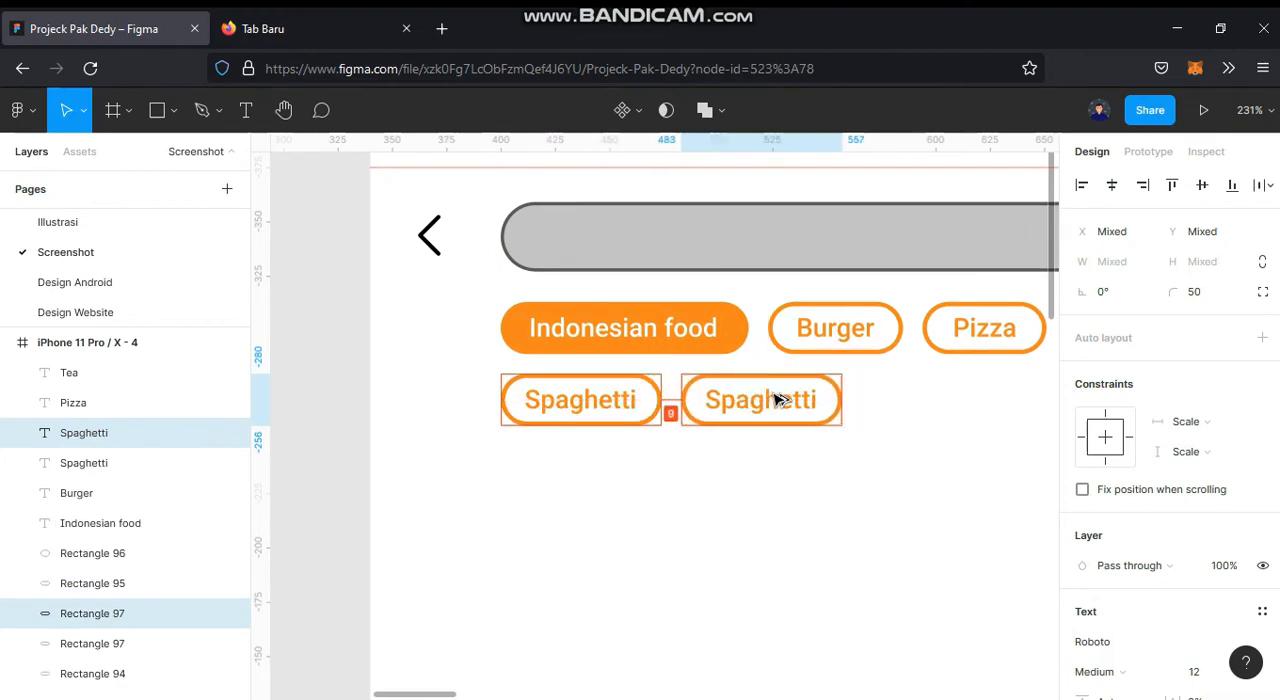
{"action": "left_click", "coordinate": [749, 477]}
{"action": "scroll", "coordinate": [680, 460], "scroll_direction": "right", "scroll_amount": 4}
{"action": "double_click", "coordinate": [590, 429]}
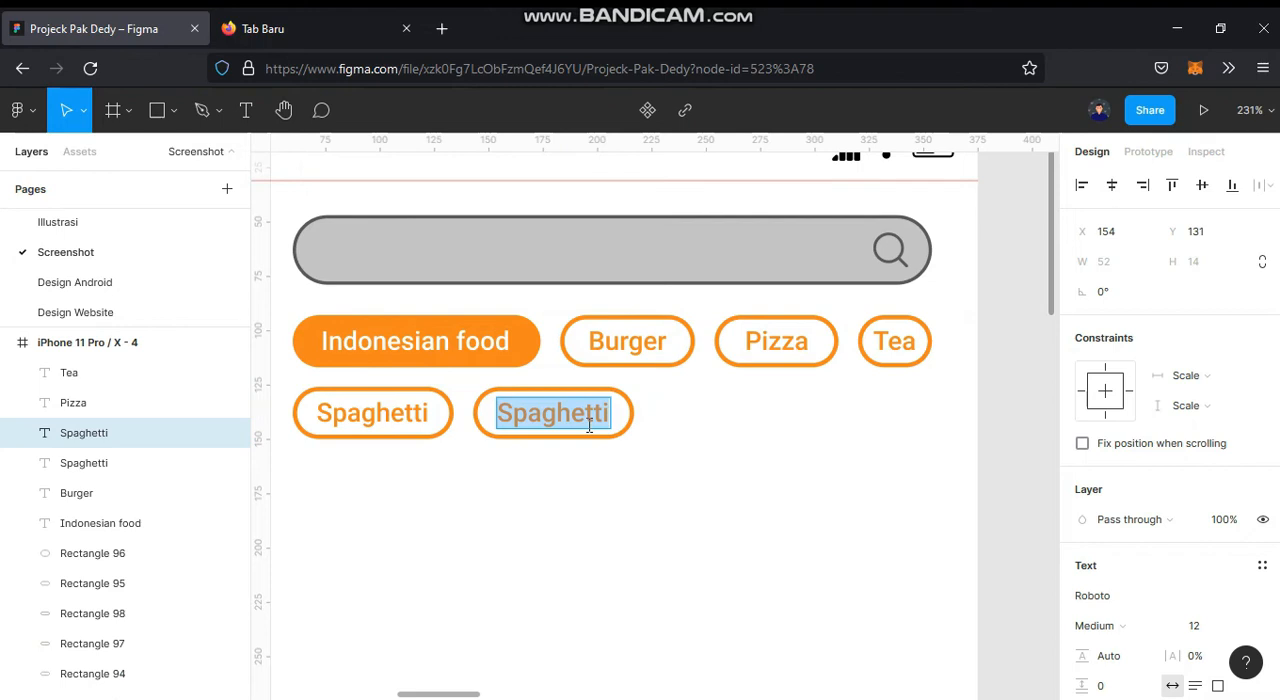
{"action": "type", "text": "Sush"}
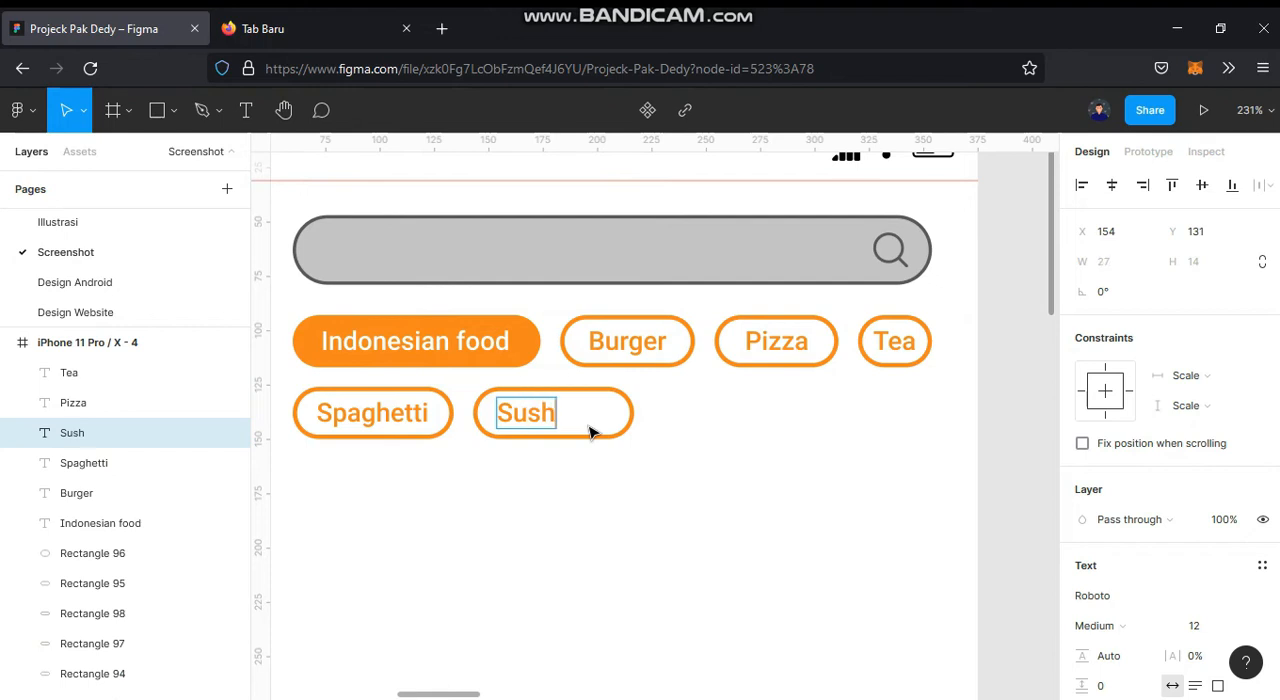
{"action": "key", "text": "Escape"}
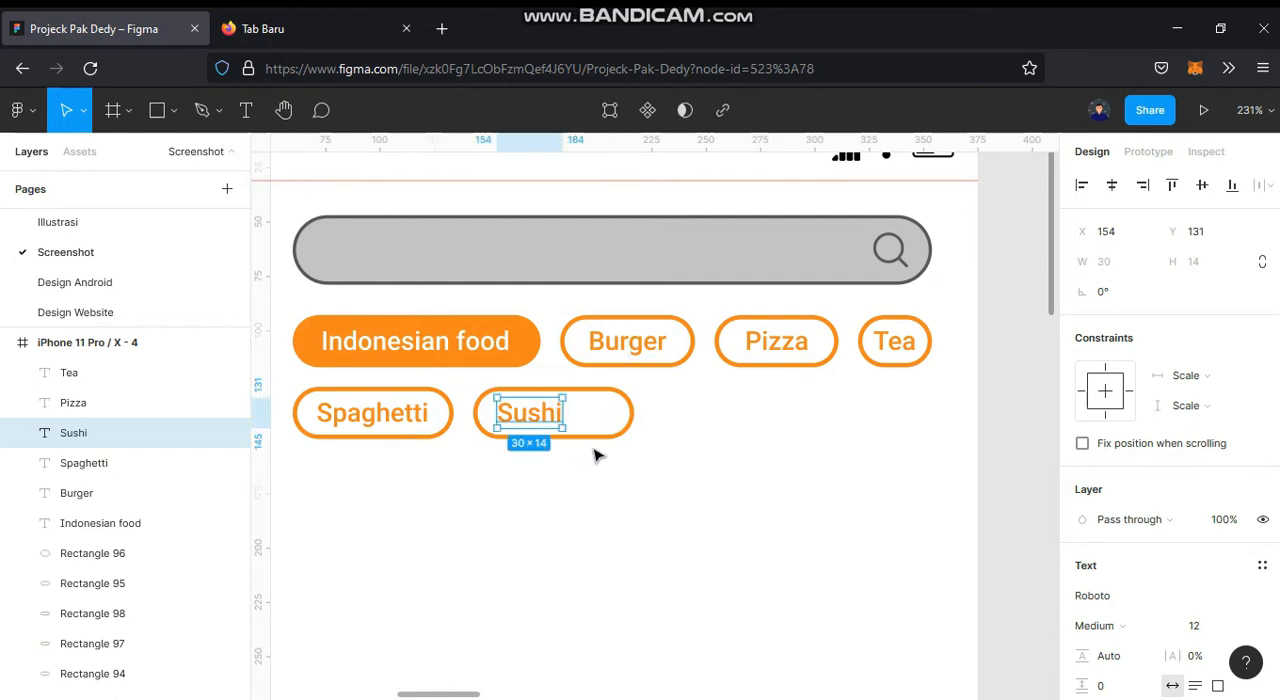
Step: Narrow the Sushi chip's pill to 53 and centre the label horizontally in it
{"action": "left_click", "coordinate": [628, 434]}
{"action": "left_click_drag", "start_coordinate": [635, 418], "coordinate": [591, 422]}
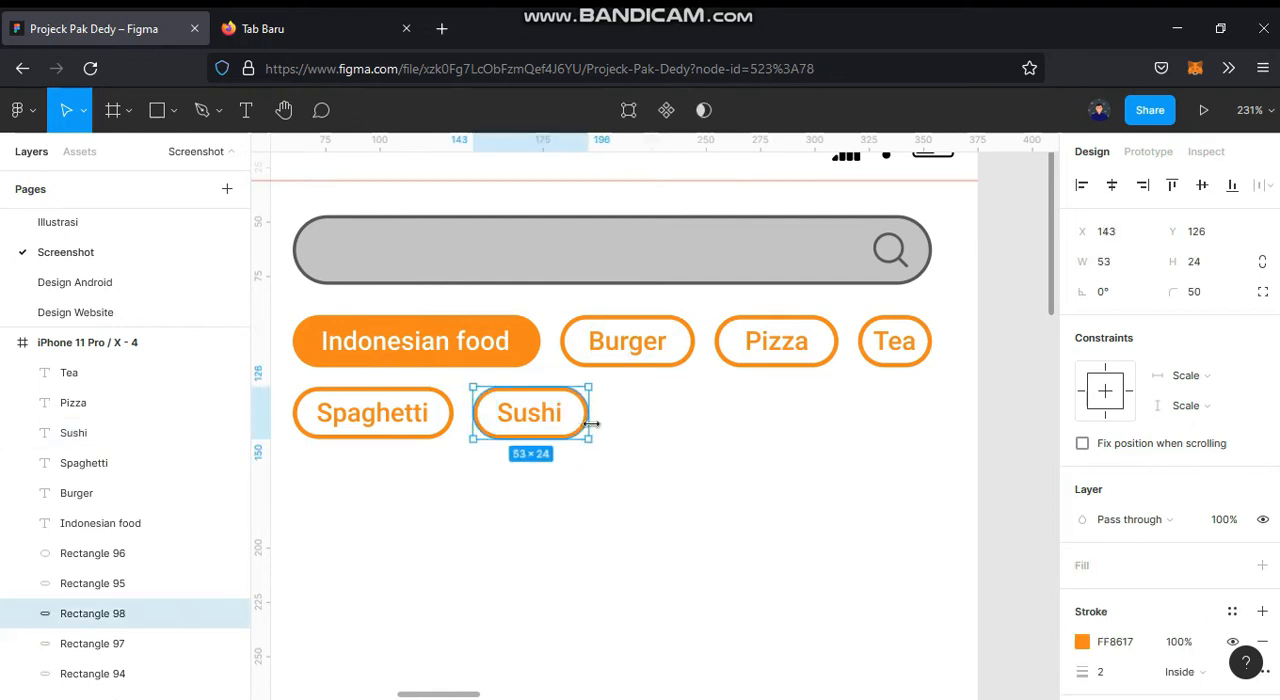
{"action": "left_click", "coordinate": [543, 424], "text": "shift"}
{"action": "left_click", "coordinate": [1111, 184]}
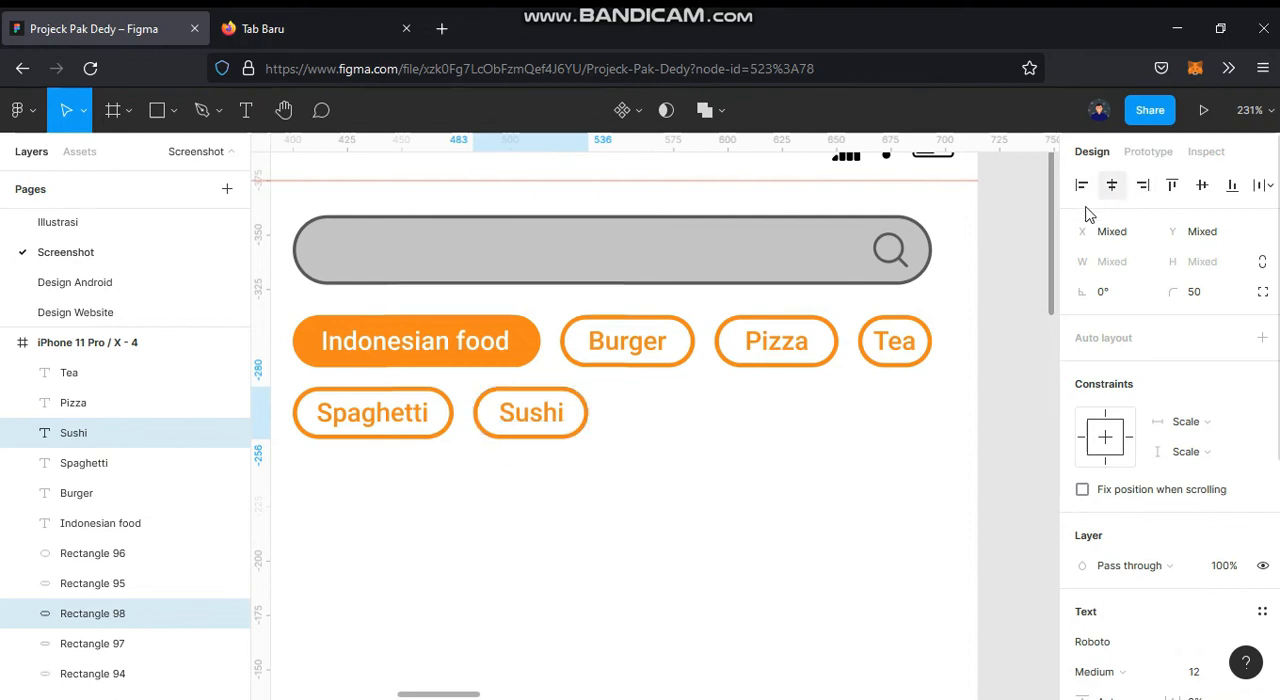
{"action": "left_click", "coordinate": [740, 440]}
Step: Duplicate the Sushi chip with its label to the right, leaving a 9 px gap
{"action": "left_click", "coordinate": [531, 420]}
{"action": "left_click", "coordinate": [534, 429], "text": "shift"}
{"action": "left_click_drag", "start_coordinate": [534, 429], "coordinate": [668, 425]}
Step: Change the second row's third chip label to "Donut" and centre it horizontally in its pill
{"action": "double_click", "coordinate": [690, 419]}
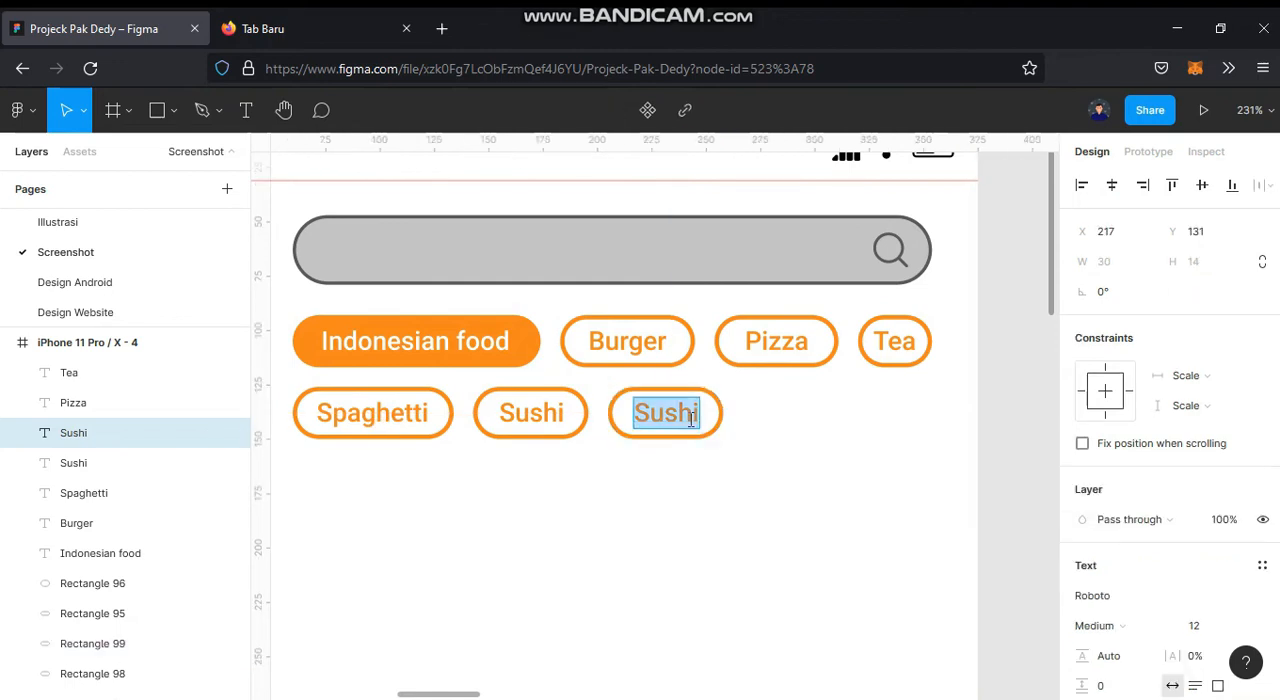
{"action": "type", "text": "Donut"}
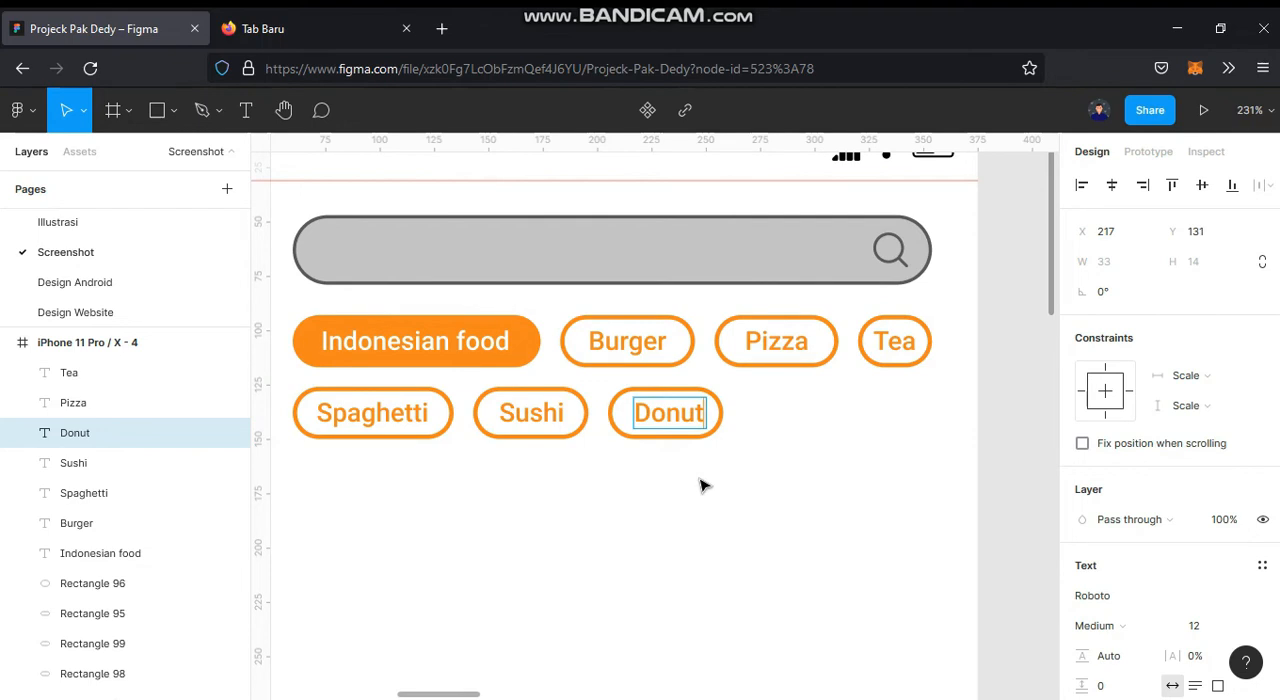
{"action": "key", "text": "Escape"}
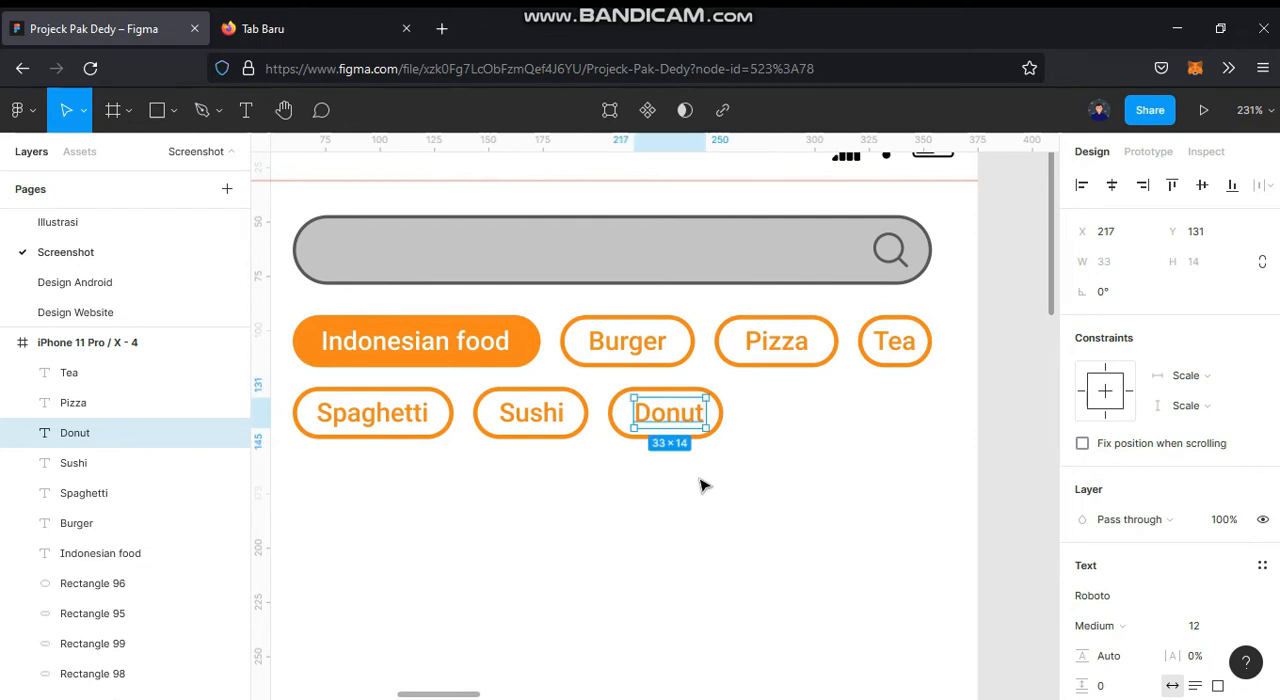
{"action": "left_click", "coordinate": [718, 413], "text": "shift"}
{"action": "left_click", "coordinate": [1112, 185]}
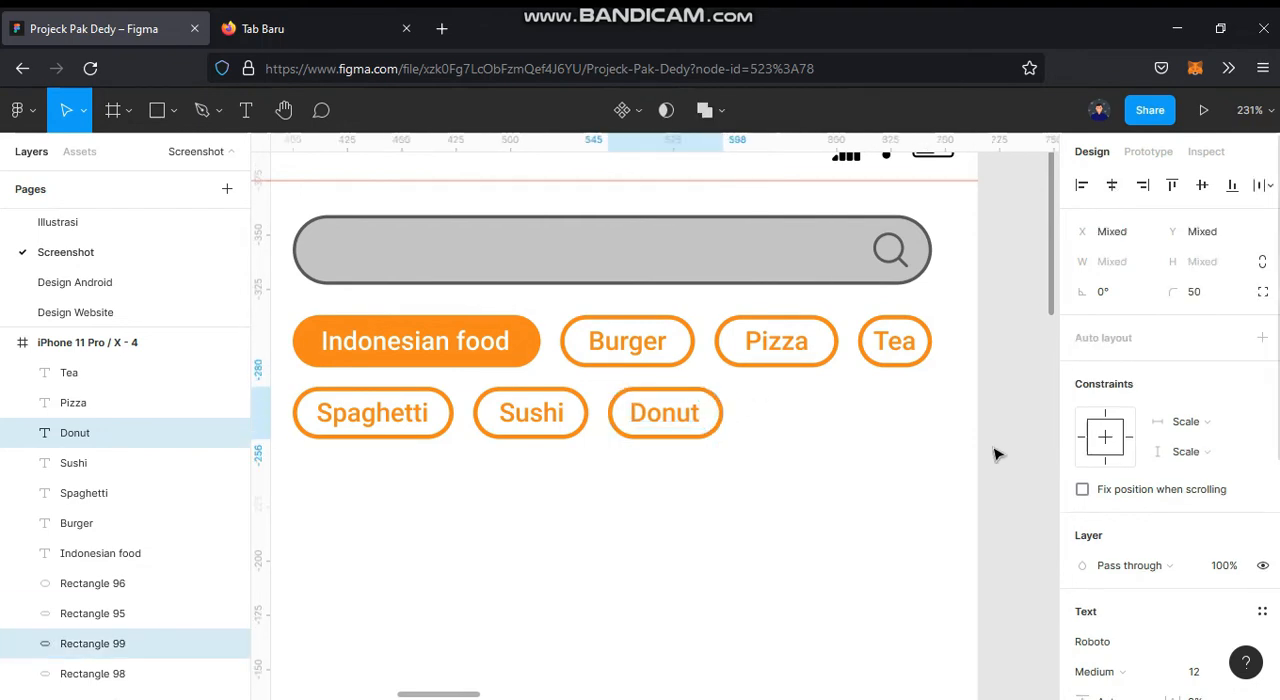
{"action": "left_click", "coordinate": [985, 472]}
Step: Duplicate the Donut chip to its right with a 9 px gap and change the copy's label to "Chocolate"
{"action": "left_click_drag", "start_coordinate": [912, 492], "coordinate": [775, 533]}
{"action": "left_click_drag", "start_coordinate": [531, 507], "coordinate": [663, 462]}
{"action": "double_click", "coordinate": [663, 457]}
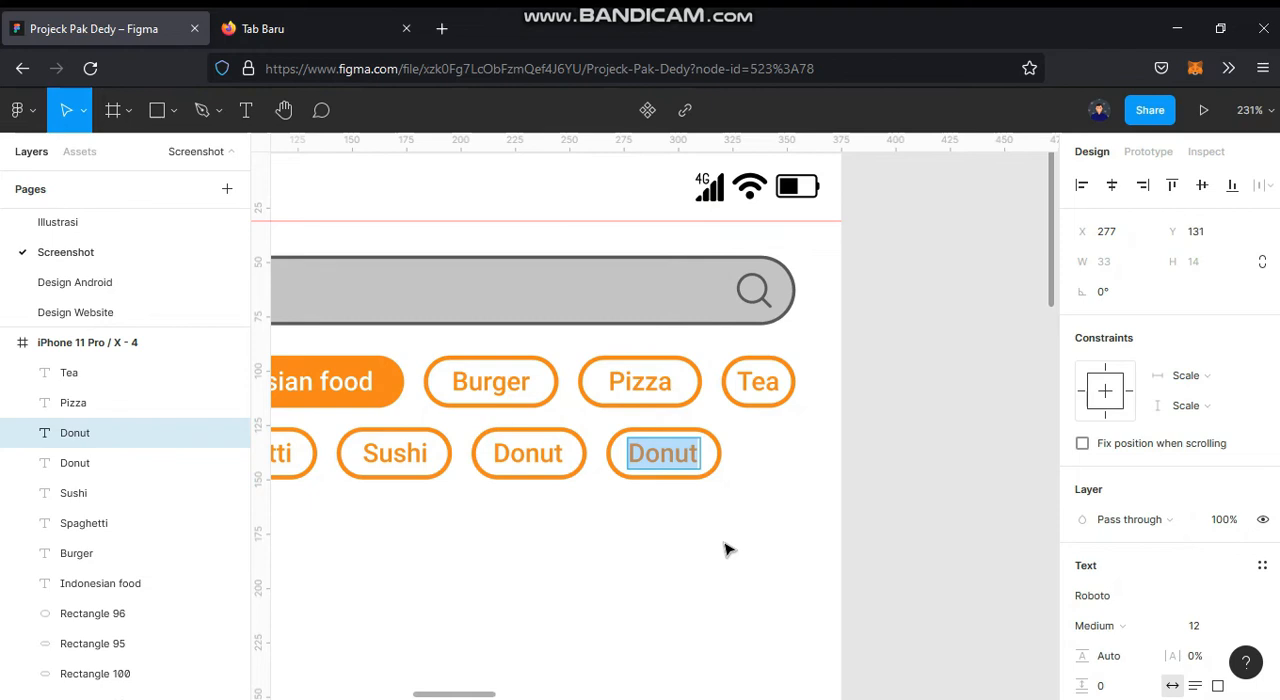
{"action": "type", "text": "Cho"}
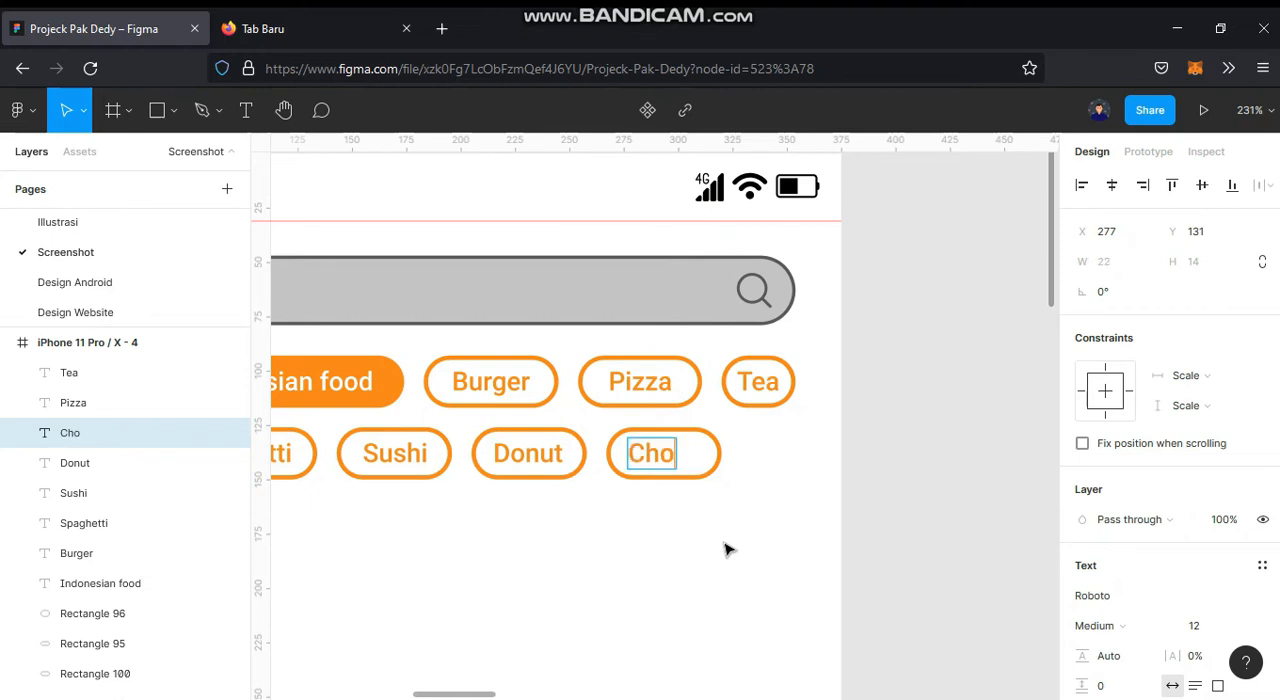
{"action": "type", "text": "colate"}
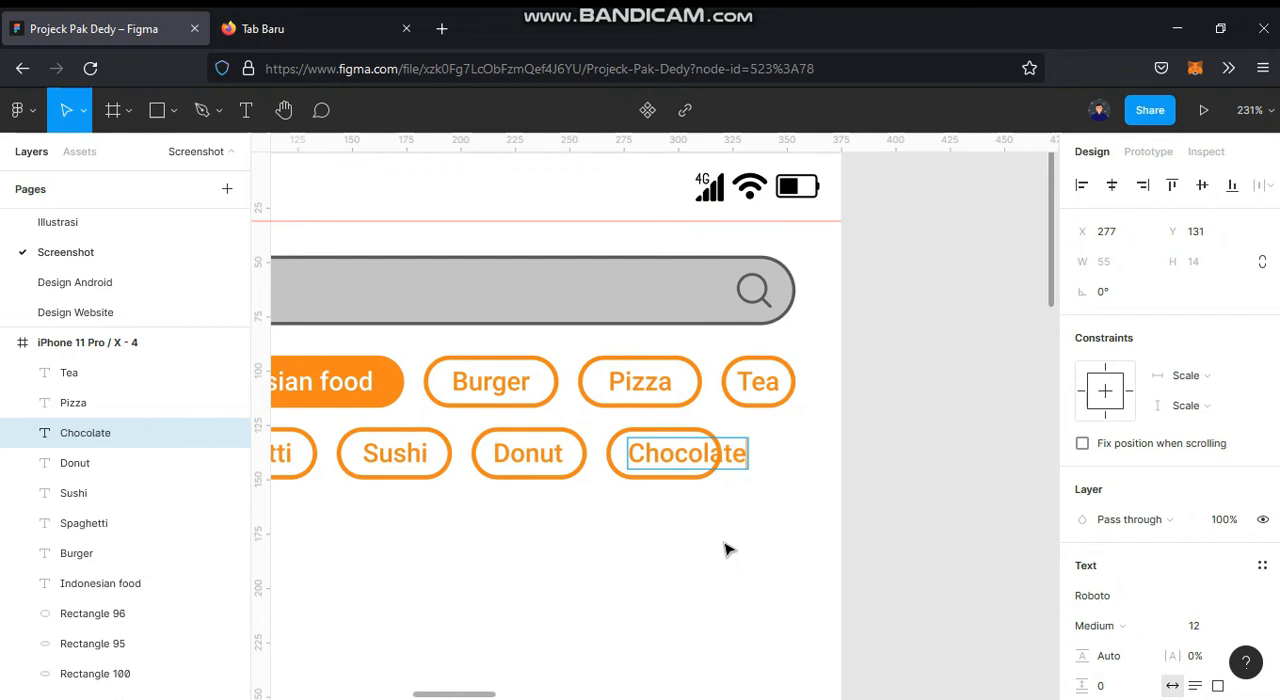
{"action": "key", "text": "Escape"}
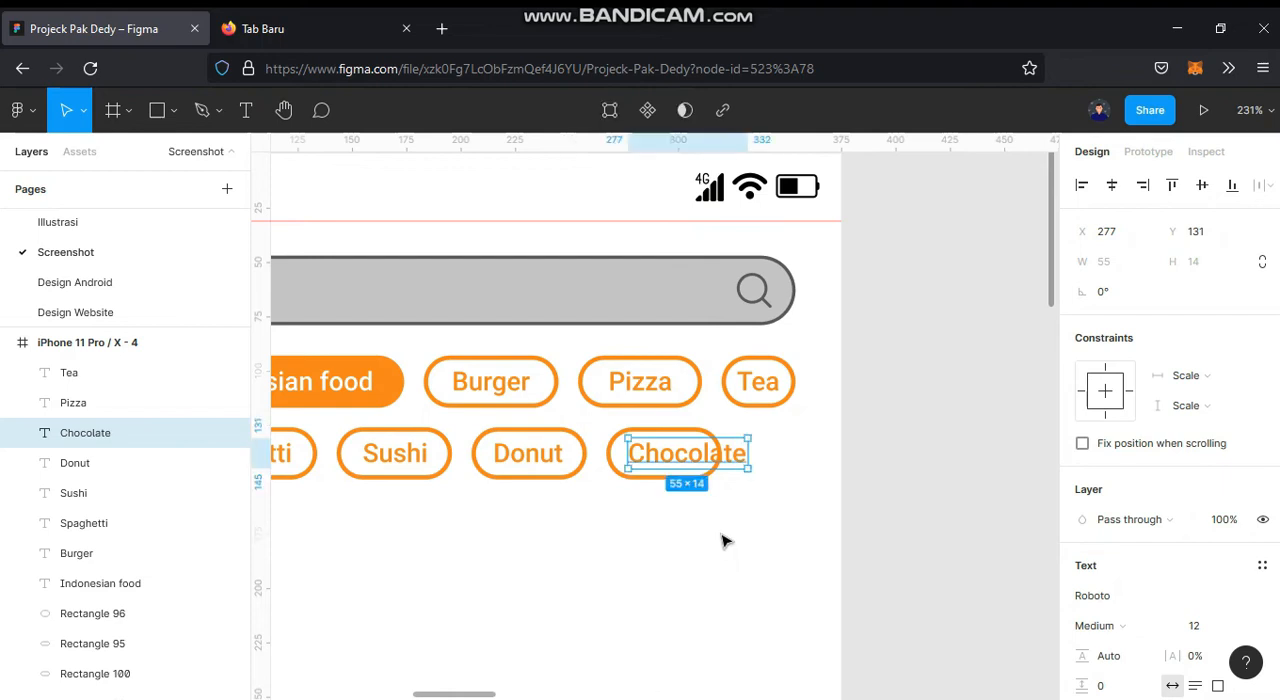
Step: Widen the Chocolate chip's pill to 74 and centre the label in it
{"action": "left_click", "coordinate": [660, 477]}
{"action": "left_click_drag", "start_coordinate": [724, 452], "coordinate": [767, 448]}
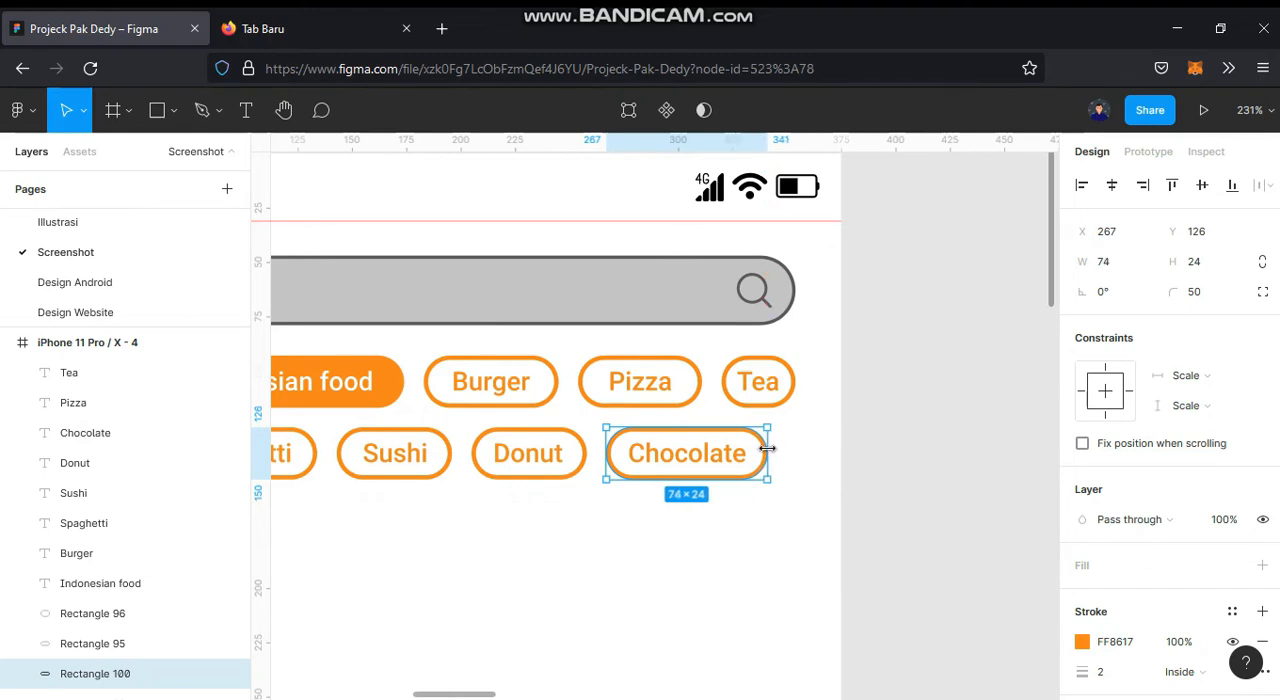
{"action": "left_click", "coordinate": [750, 462], "text": "shift"}
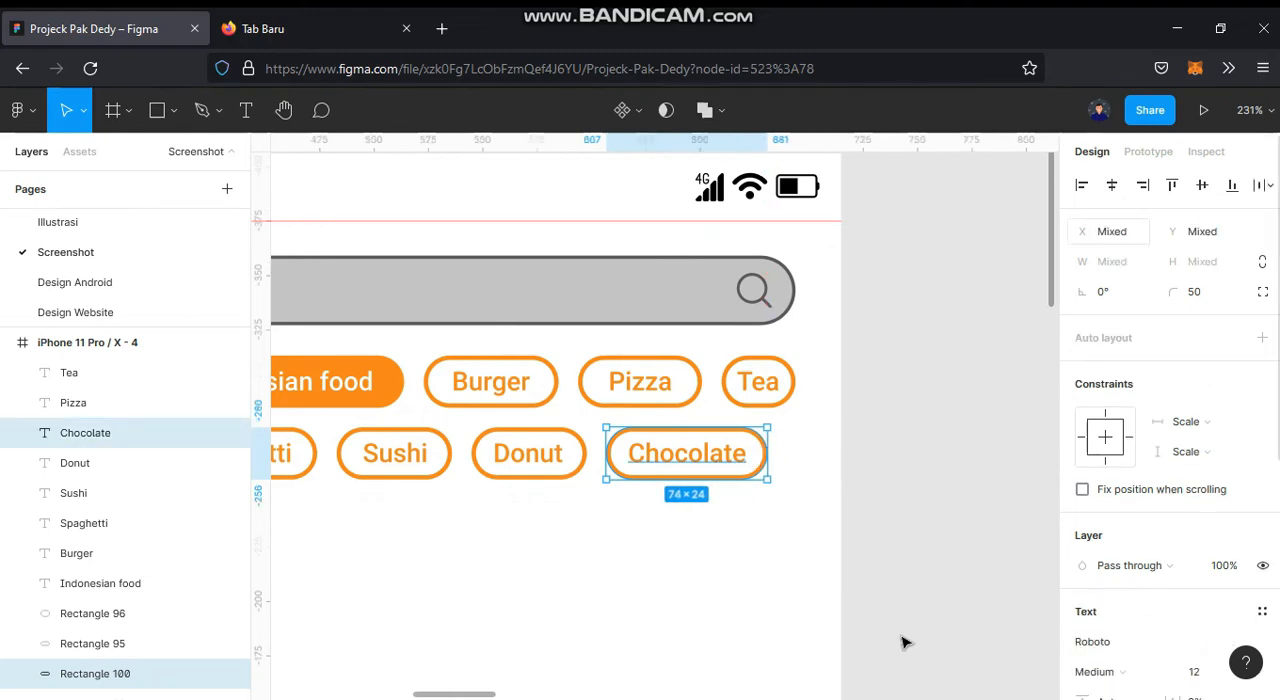
{"action": "left_click", "coordinate": [790, 633]}
Step: Duplicate the Spaghetti chip directly below itself to start a third row and change the copy's label to "Ramen"
{"action": "scroll", "coordinate": [790, 633], "scroll_direction": "left", "scroll_amount": 5}
{"action": "scroll", "coordinate": [790, 633], "scroll_direction": "down", "scroll_amount": 1}
{"action": "left_click_drag", "start_coordinate": [506, 490], "coordinate": [572, 472]}
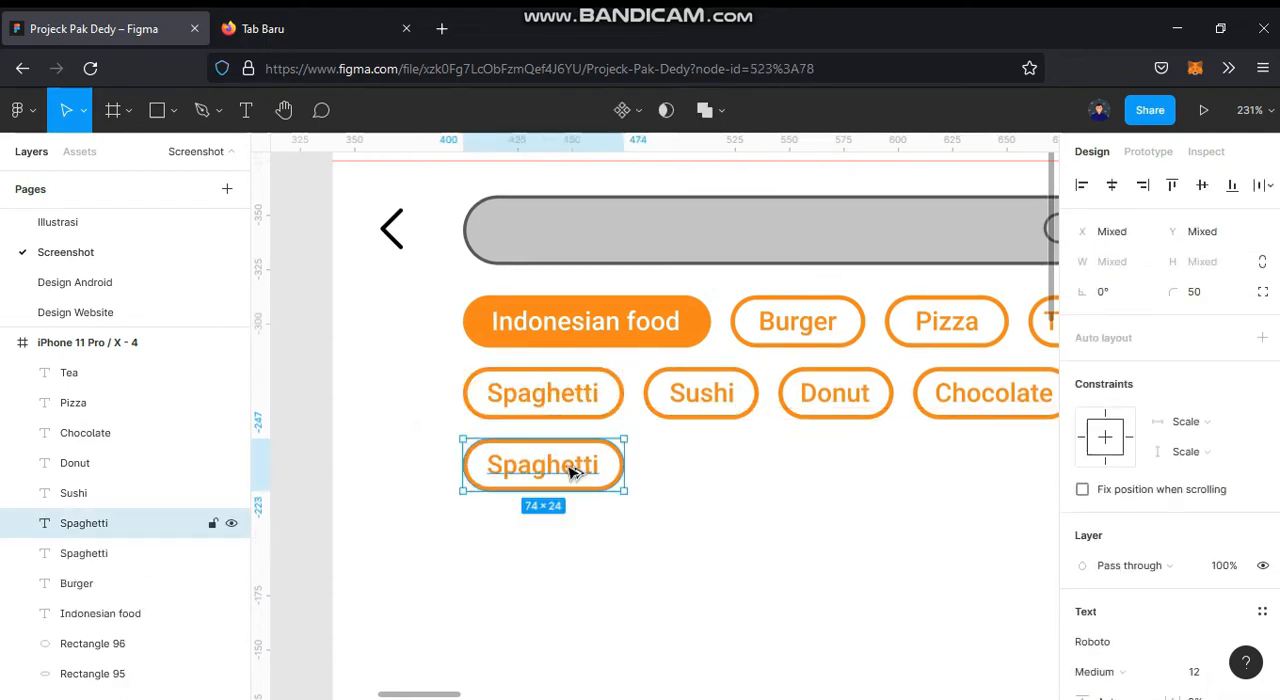
{"action": "left_click", "coordinate": [597, 534]}
{"action": "double_click", "coordinate": [542, 476]}
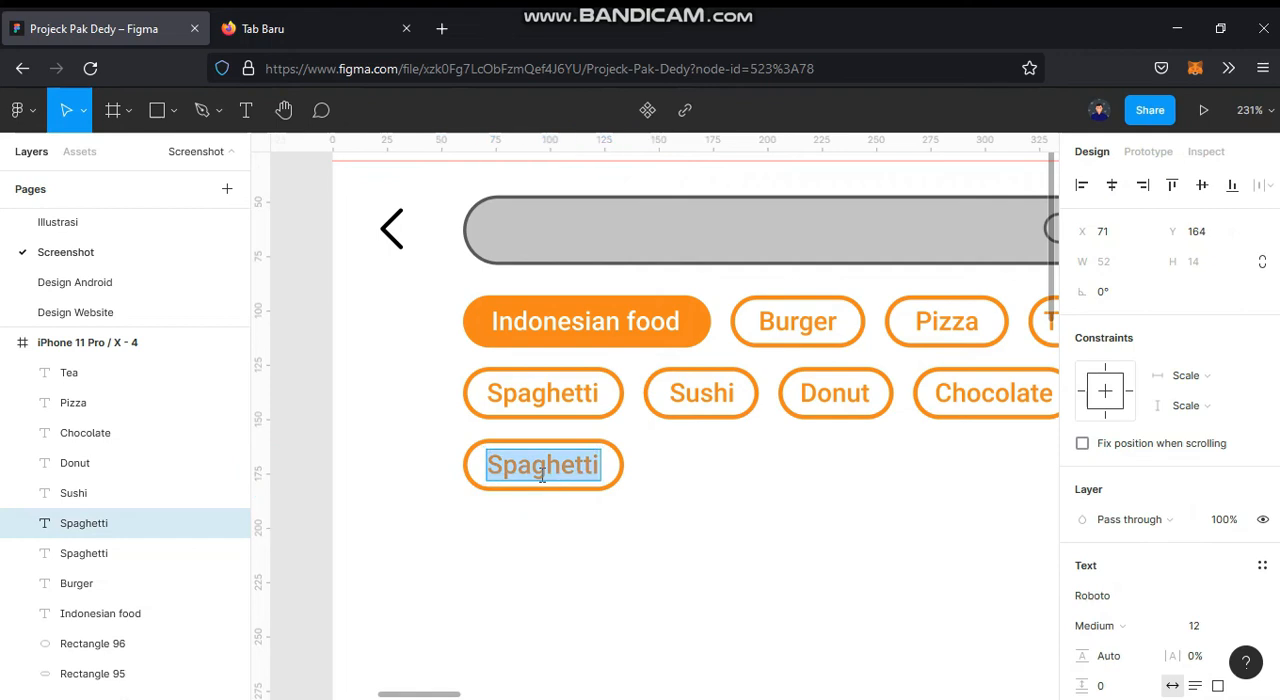
{"action": "type", "text": "Ramen"}
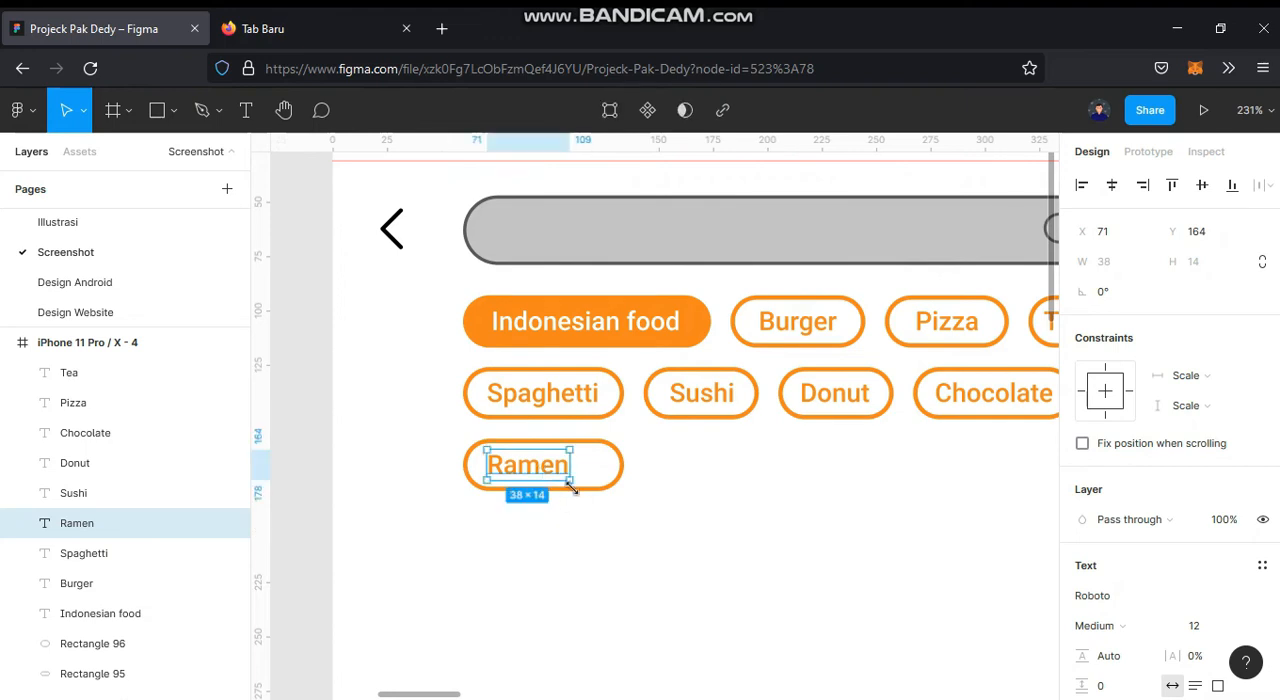
Step: Narrow the Ramen chip's pill to 62 and centre the label horizontally in it
{"action": "left_click", "coordinate": [592, 487]}
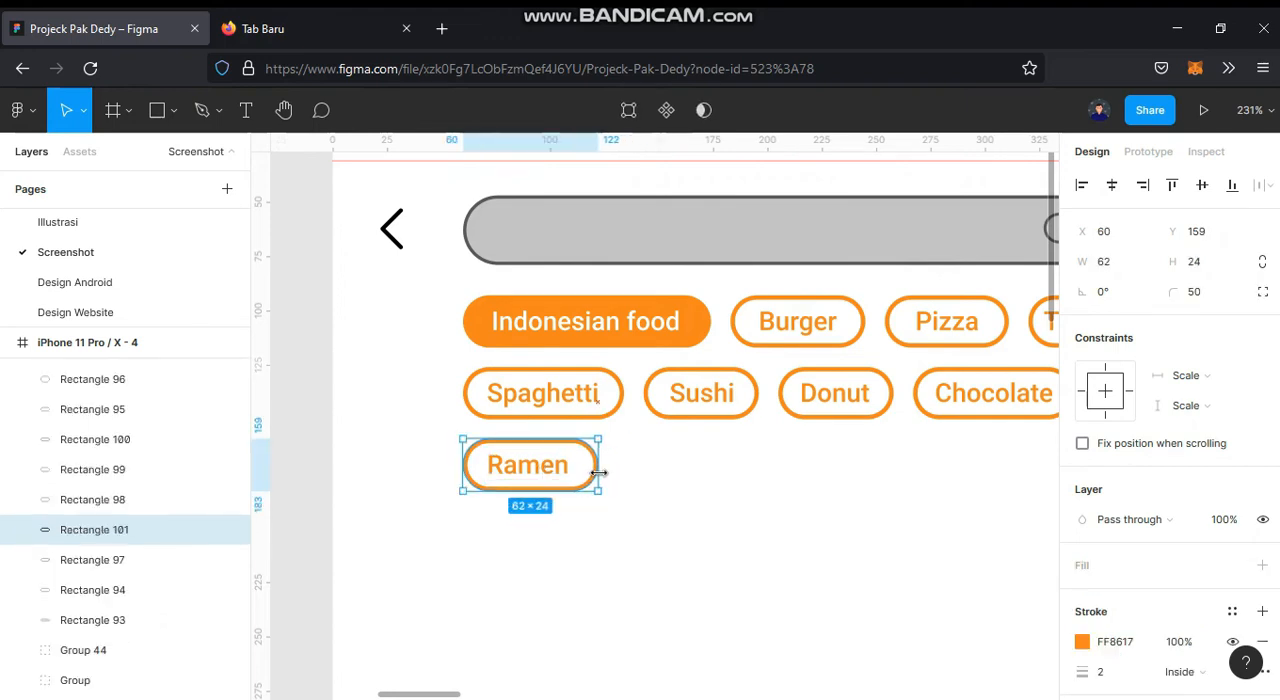
{"action": "left_click", "coordinate": [565, 468], "text": "shift"}
{"action": "left_click", "coordinate": [1109, 185]}
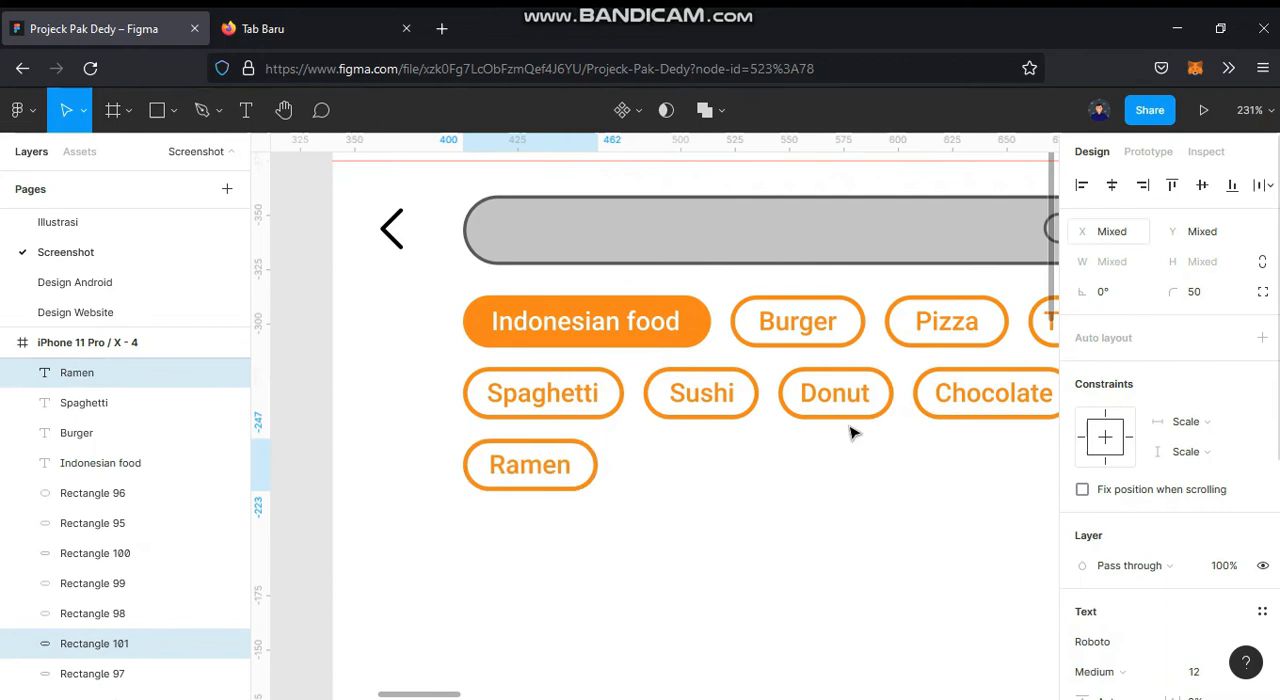
Step: Duplicate the Ramen chip to its right with a 9 px gap and change the copy's label to "Meat ball"
{"action": "left_click", "coordinate": [515, 538]}
{"action": "left_click_drag", "start_coordinate": [528, 518], "coordinate": [695, 473]}
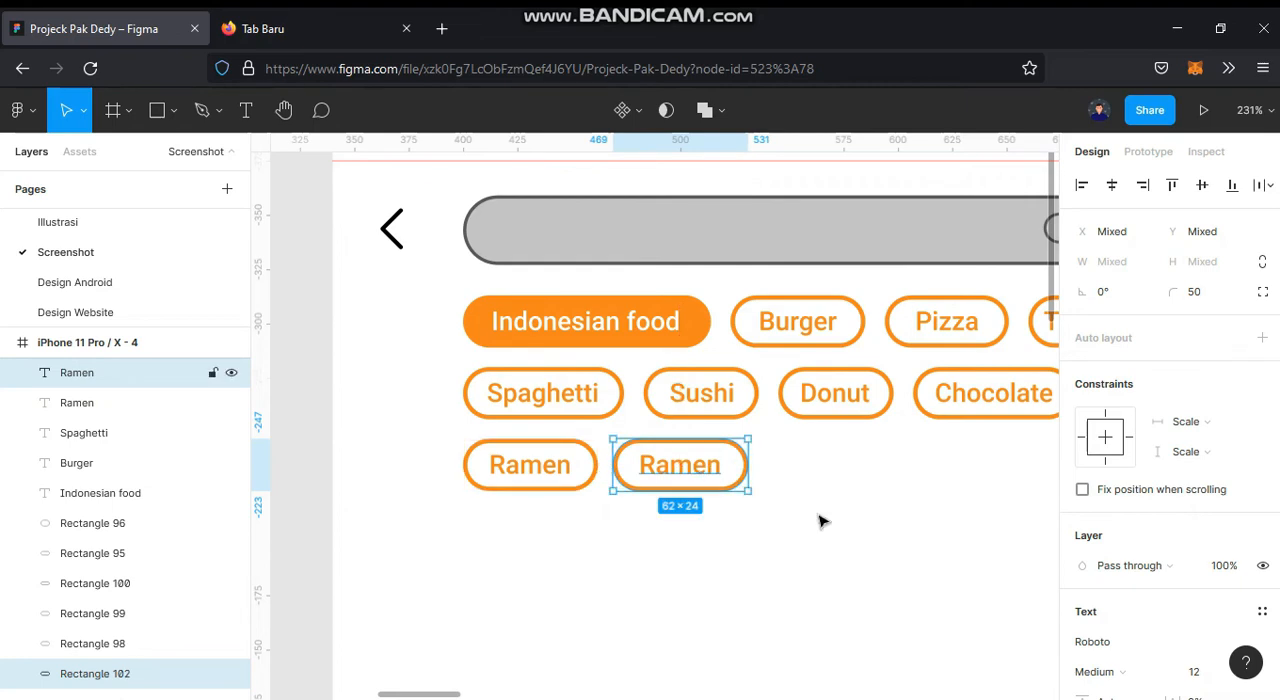
{"action": "key", "text": "Right"}
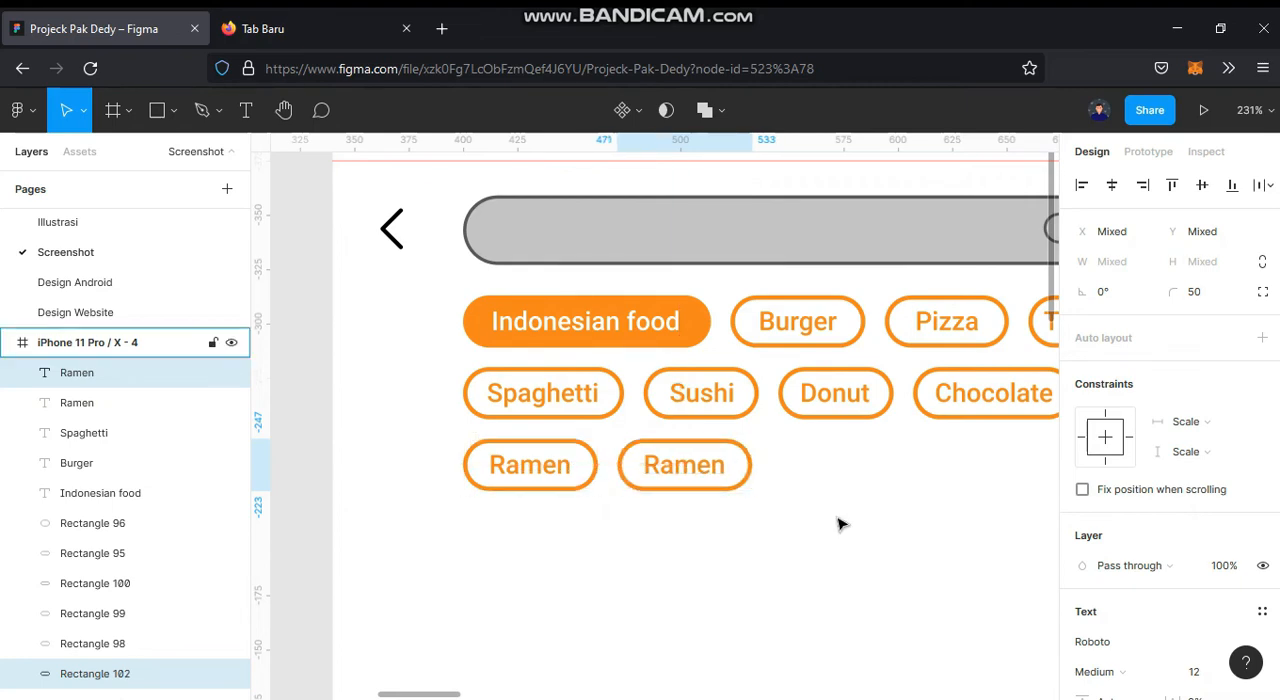
{"action": "scroll", "coordinate": [840, 524], "scroll_direction": "up", "scroll_amount": 5}
{"action": "double_click", "coordinate": [532, 482]}
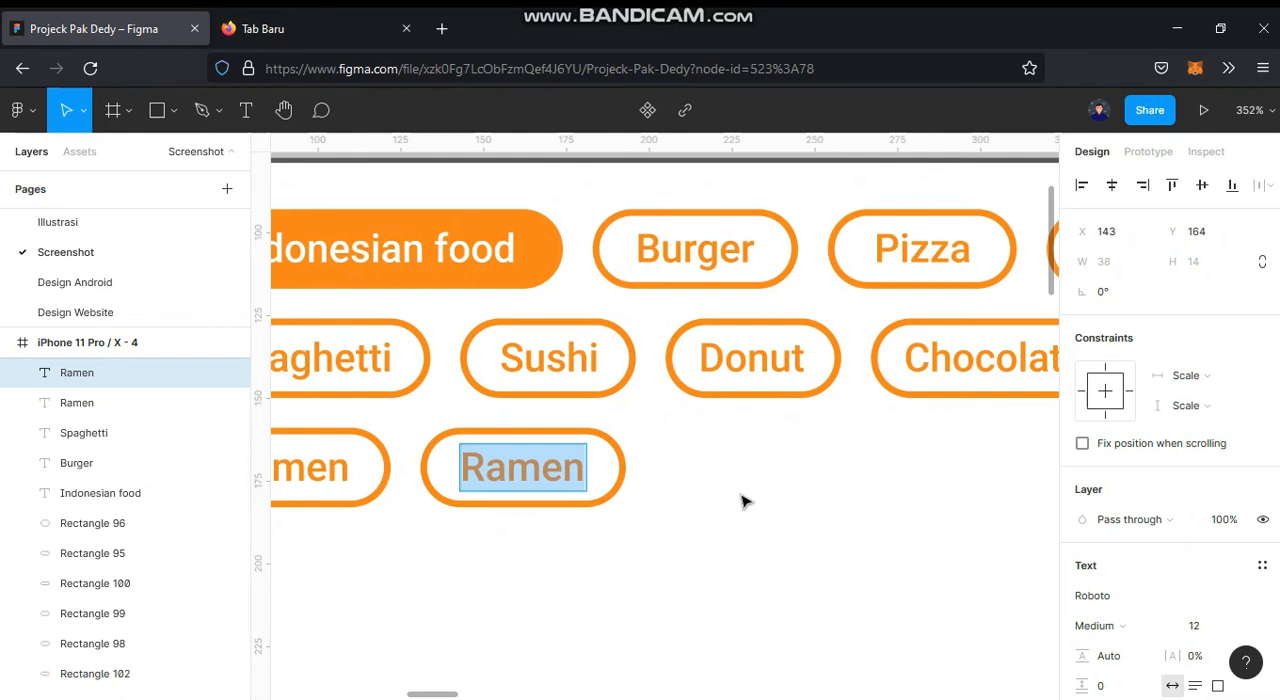
{"action": "type", "text": "Meat"}
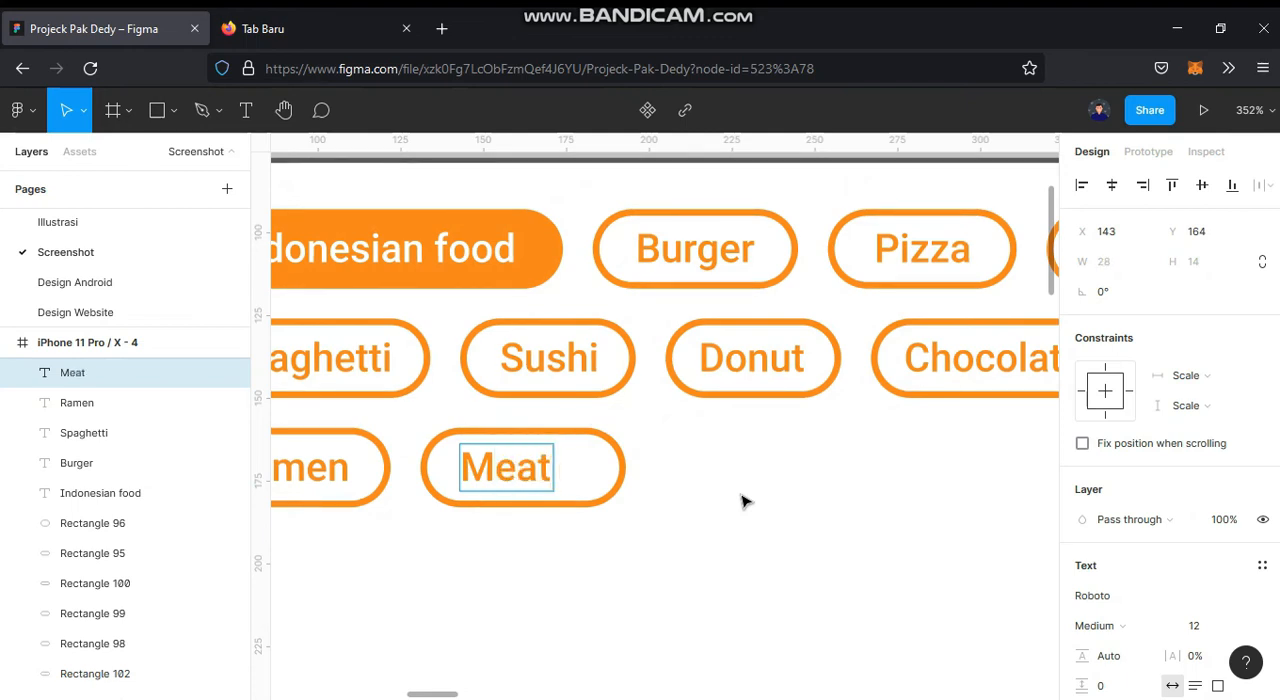
{"action": "type", "text": " ball"}
{"action": "key", "text": "Escape"}
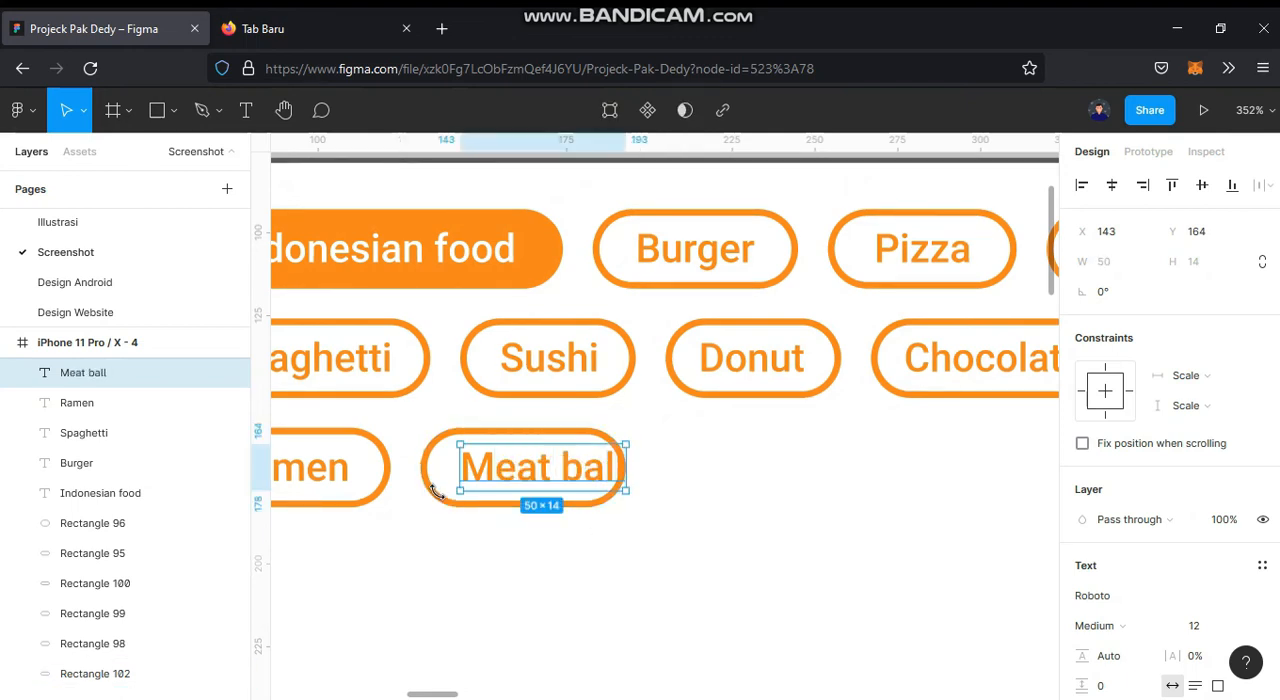
Step: Widen the Meat ball chip's pill to 69 and centre the label horizontally in it
{"action": "left_click", "coordinate": [505, 468]}
{"action": "left_click_drag", "start_coordinate": [627, 457], "coordinate": [648, 458]}
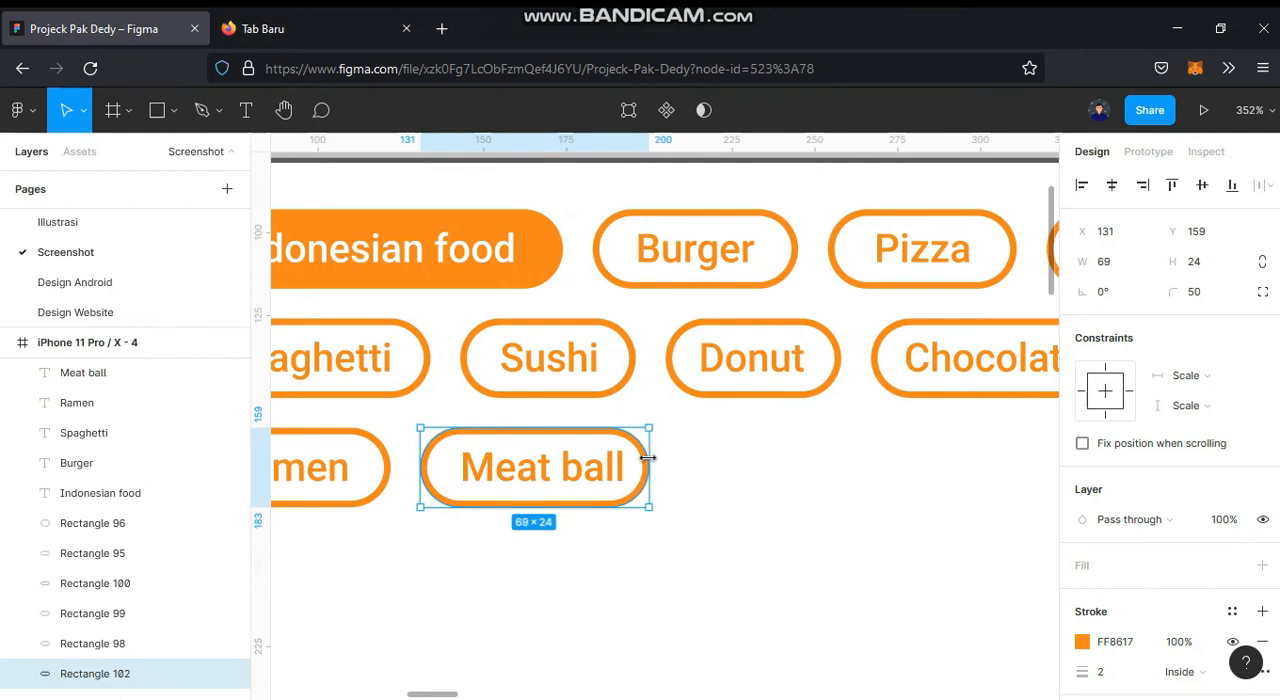
{"action": "left_click", "coordinate": [612, 468], "text": "shift"}
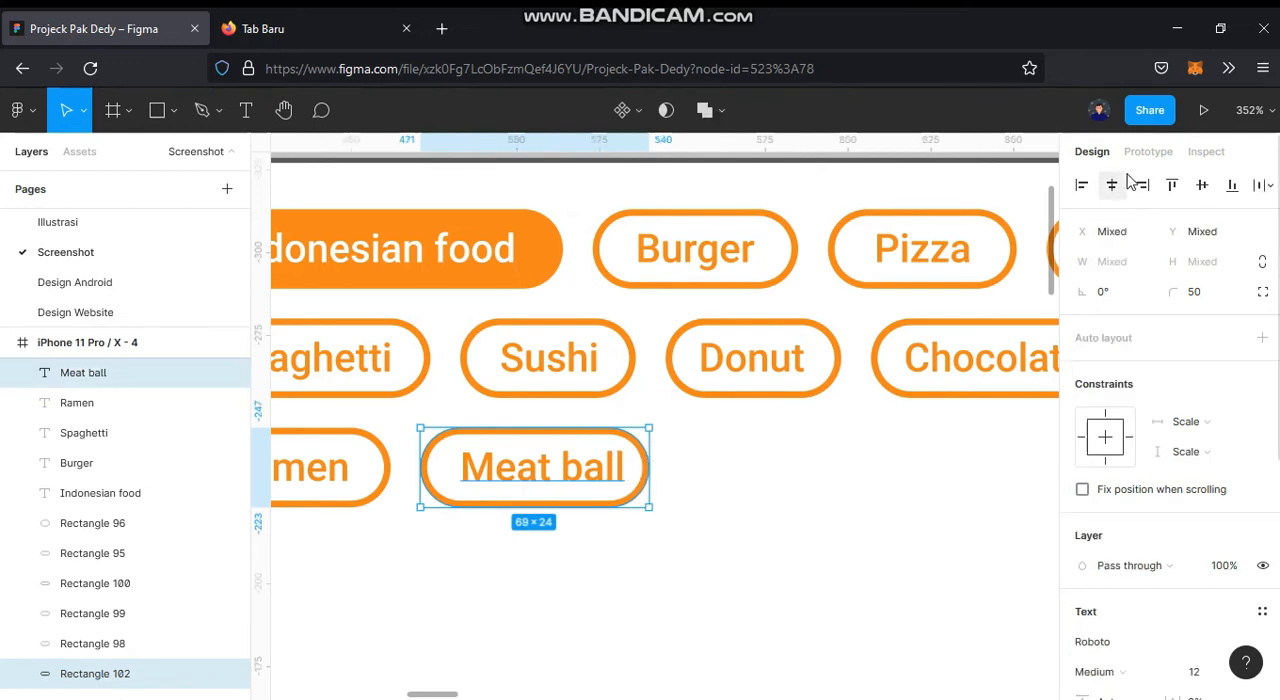
{"action": "left_click", "coordinate": [1114, 186]}
{"action": "left_click", "coordinate": [903, 474]}
Step: Move the 313 × 313 Sijago logo image into the iPhone 11 Pro / X - 4 frame and centre it horizontally and vertically
{"action": "scroll", "coordinate": [897, 531], "scroll_direction": "down", "scroll_amount": 10}
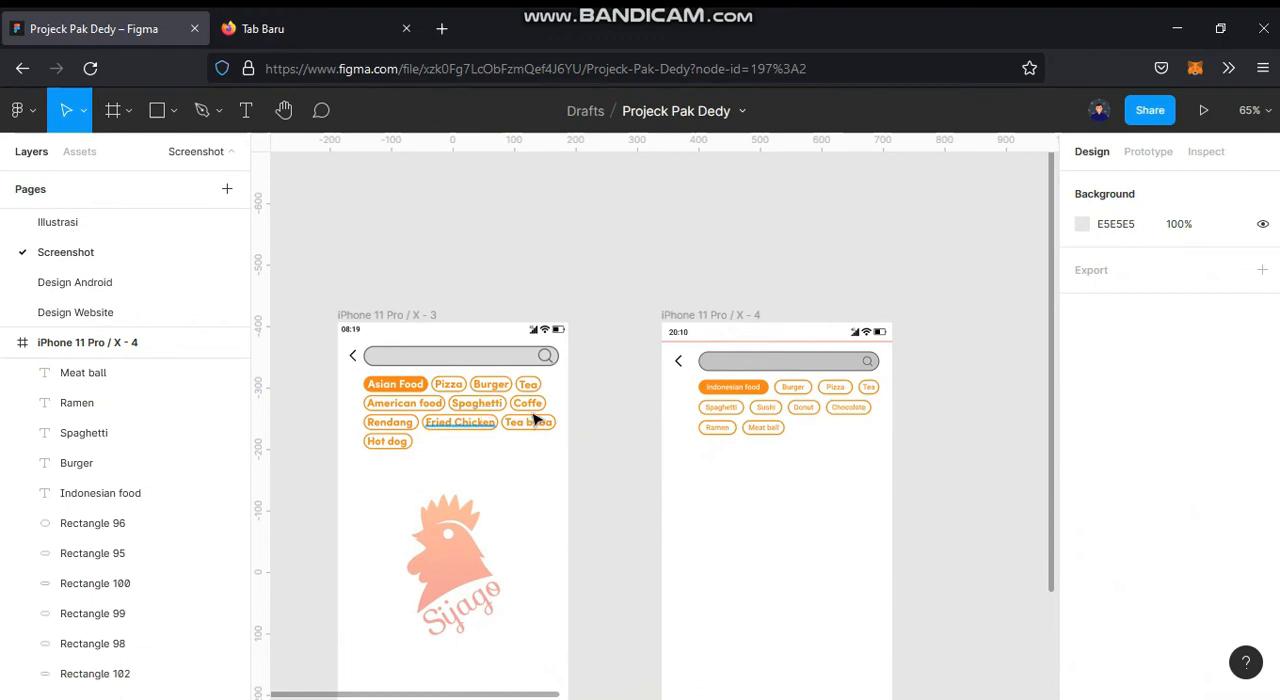
{"action": "scroll", "coordinate": [800, 500], "scroll_direction": "down", "scroll_amount": 2}
{"action": "left_click_drag", "start_coordinate": [868, 412], "coordinate": [862, 280]}
{"action": "scroll", "coordinate": [772, 390], "scroll_direction": "down", "scroll_amount": 2}
{"action": "left_click_drag", "start_coordinate": [885, 372], "coordinate": [430, 354]}
{"action": "left_click_drag", "start_coordinate": [925, 411], "coordinate": [329, 394]}
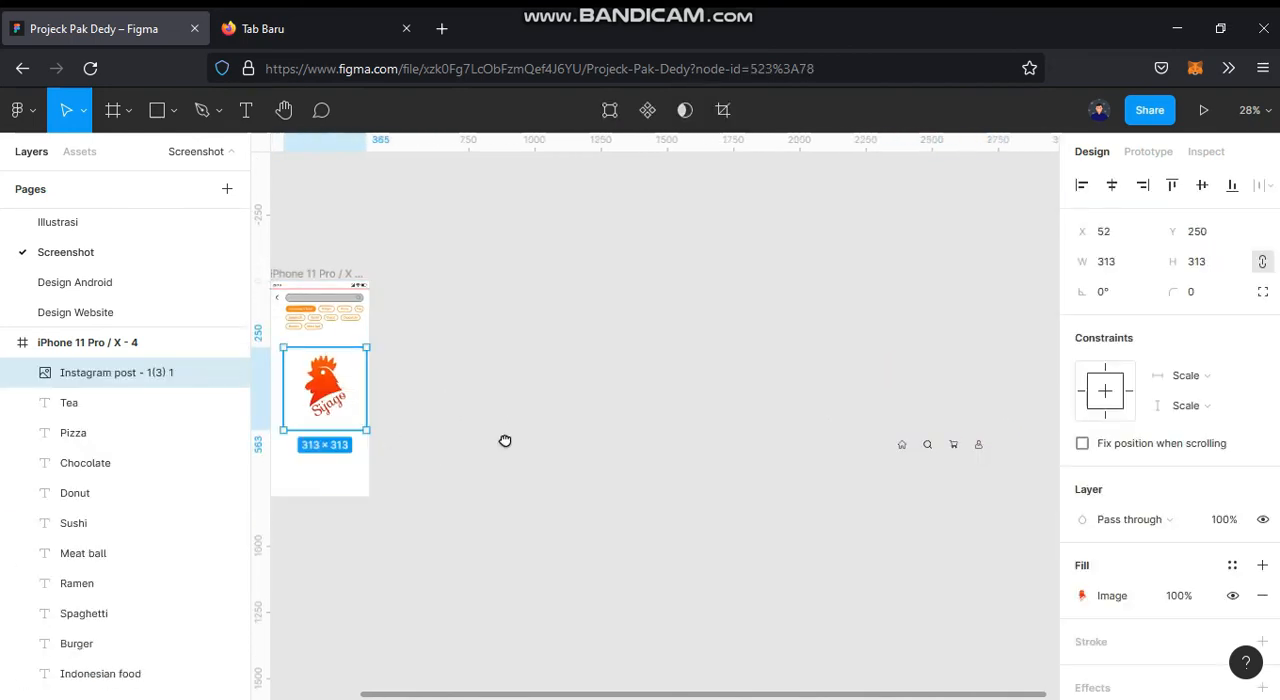
{"action": "left_click_drag", "start_coordinate": [449, 446], "coordinate": [762, 482]}
{"action": "scroll", "coordinate": [701, 453], "scroll_direction": "up", "scroll_amount": 2}
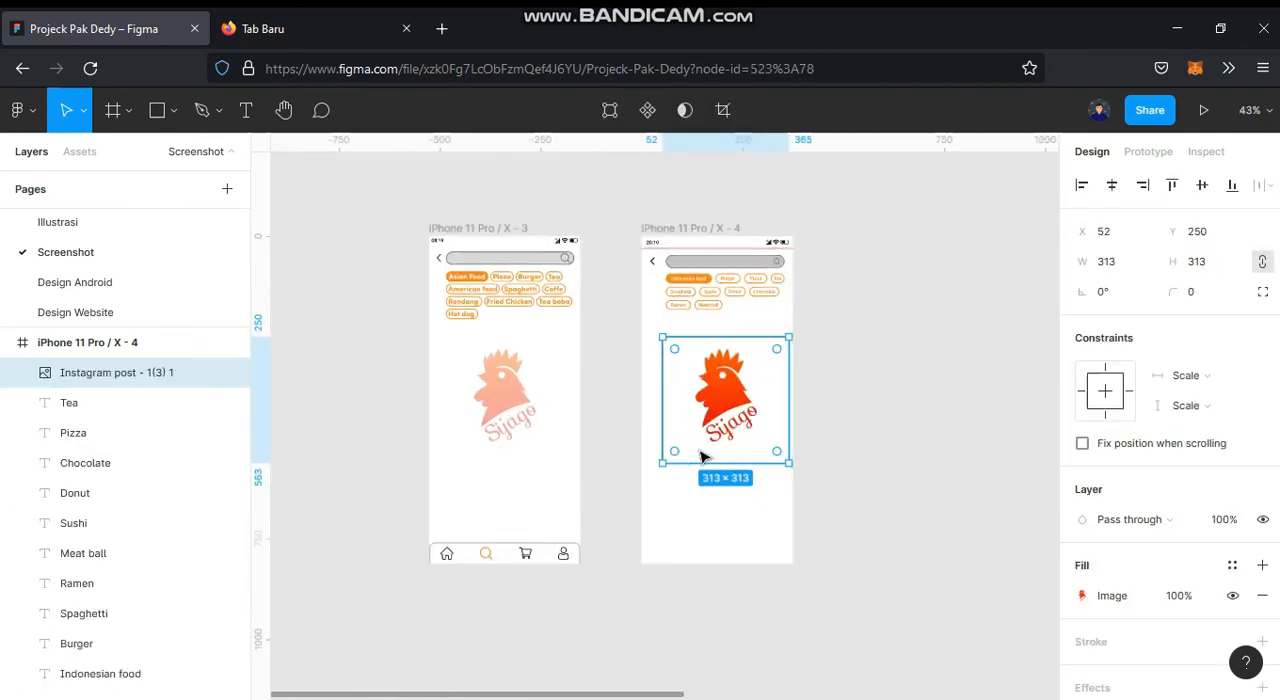
{"action": "left_click", "coordinate": [1111, 185]}
{"action": "left_click", "coordinate": [1203, 188]}
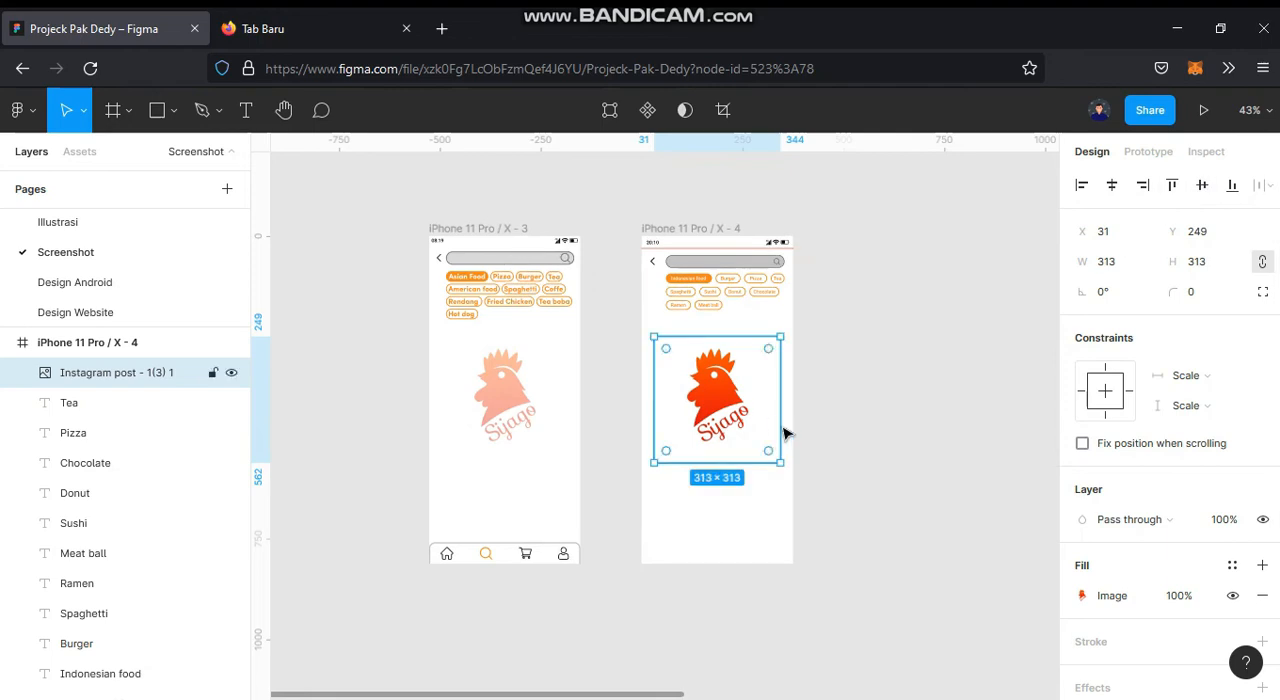
Step: Set the Sijago logo's layer opacity to 40% in the new frame
{"action": "left_click", "coordinate": [1232, 525]}
{"action": "type", "text": "40"}
{"action": "key", "text": "Return"}
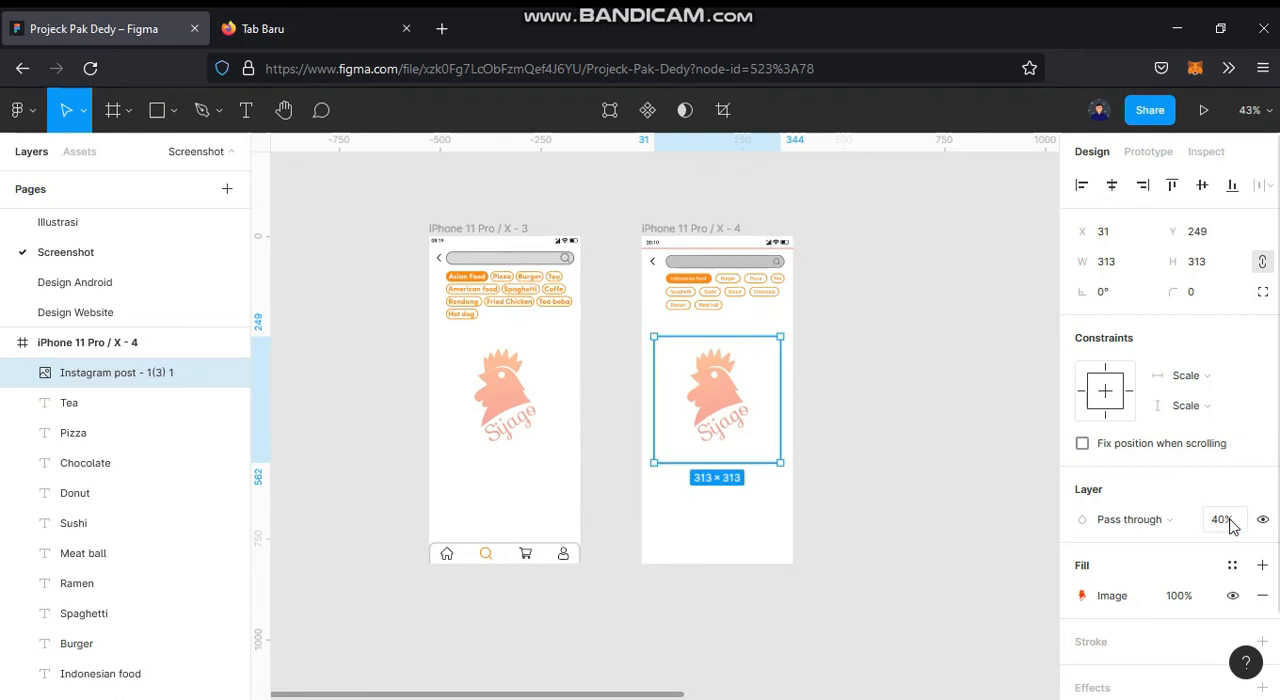
{"action": "left_click", "coordinate": [895, 533]}
Step: Draw a rectangle about 390 × 72 across the bottom edge of the iPhone 11 Pro / X - 4 frame
{"action": "left_click_drag", "start_coordinate": [930, 513], "coordinate": [854, 500]}
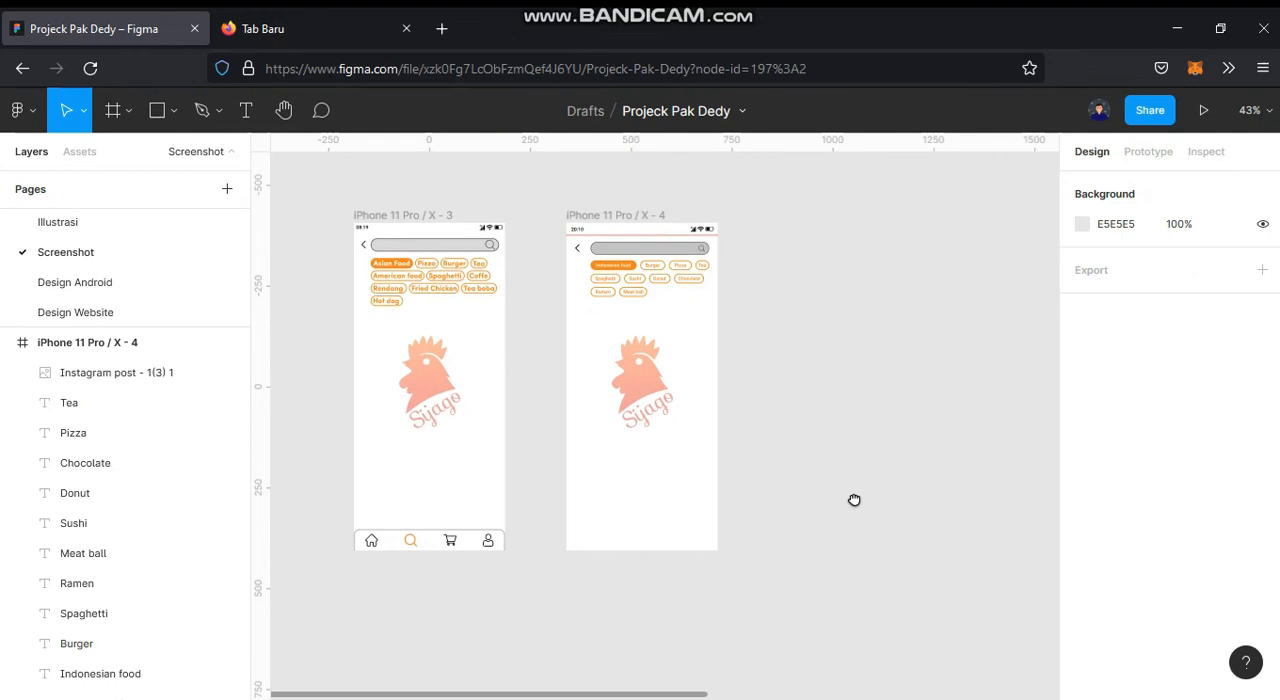
{"action": "scroll", "coordinate": [576, 560], "scroll_direction": "up", "scroll_amount": 3}
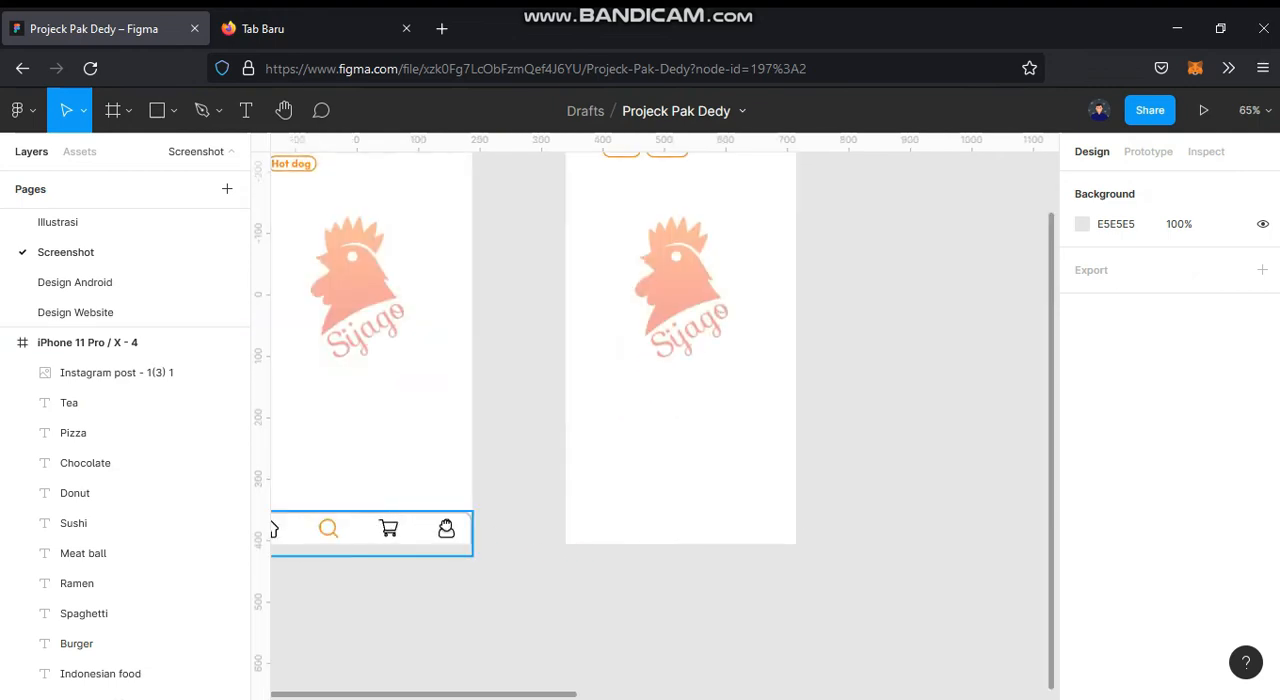
{"action": "left_click_drag", "start_coordinate": [437, 528], "coordinate": [591, 497]}
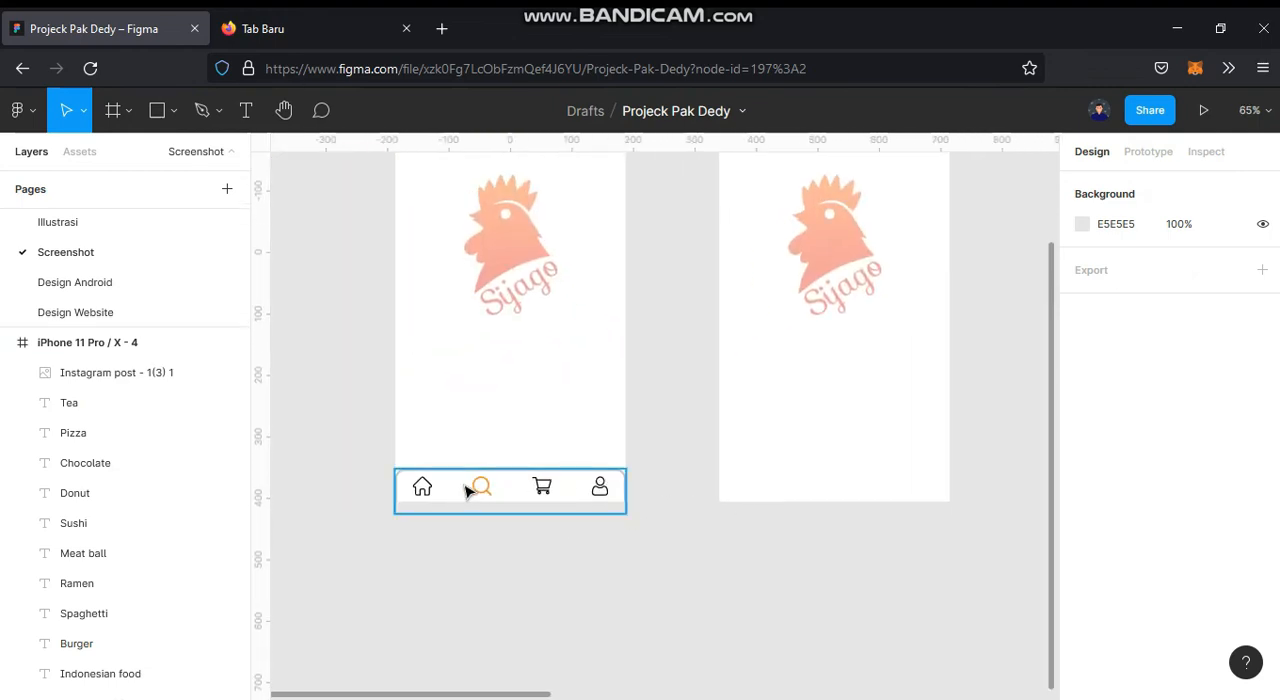
{"action": "left_click", "coordinate": [164, 117]}
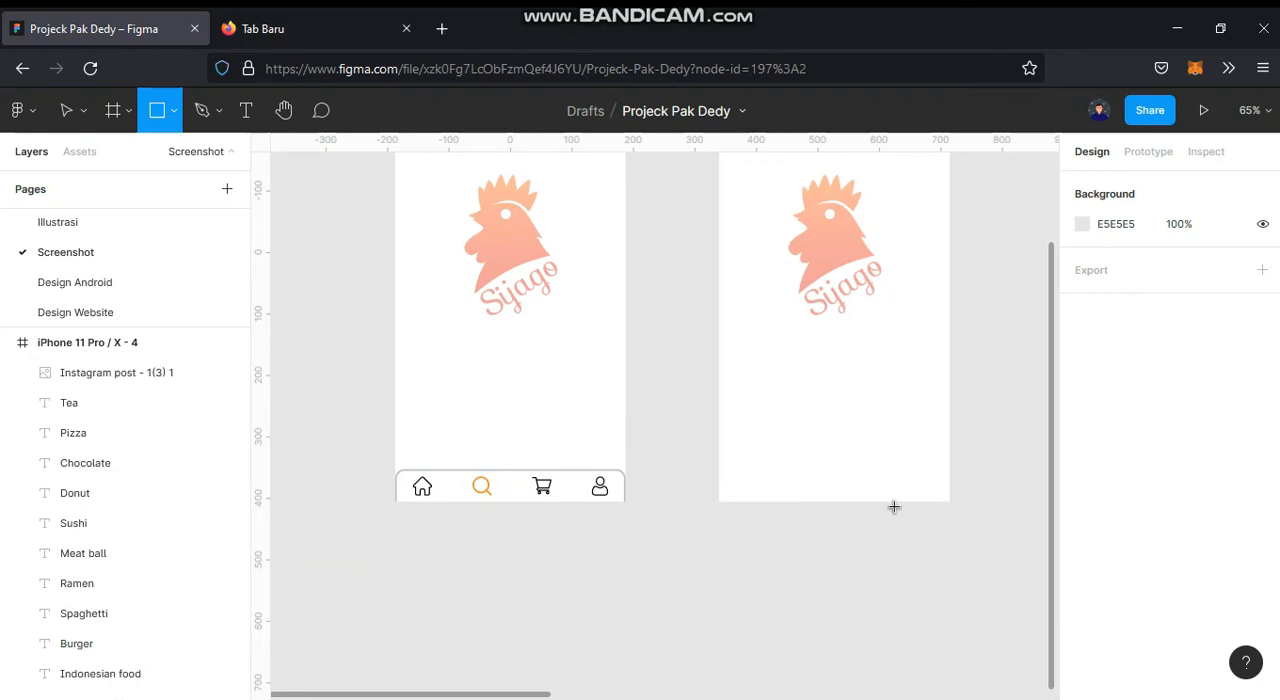
{"action": "scroll", "coordinate": [886, 508], "scroll_direction": "up", "scroll_amount": 3}
{"action": "left_click_drag", "start_coordinate": [883, 509], "coordinate": [717, 531]}
{"action": "mouse_move", "coordinate": [460, 528]}
{"action": "left_mouse_down"}
{"action": "mouse_move", "coordinate": [527, 495]}
{"action": "mouse_move", "coordinate": [717, 454]}
{"action": "mouse_move", "coordinate": [827, 461]}
{"action": "left_mouse_up"}
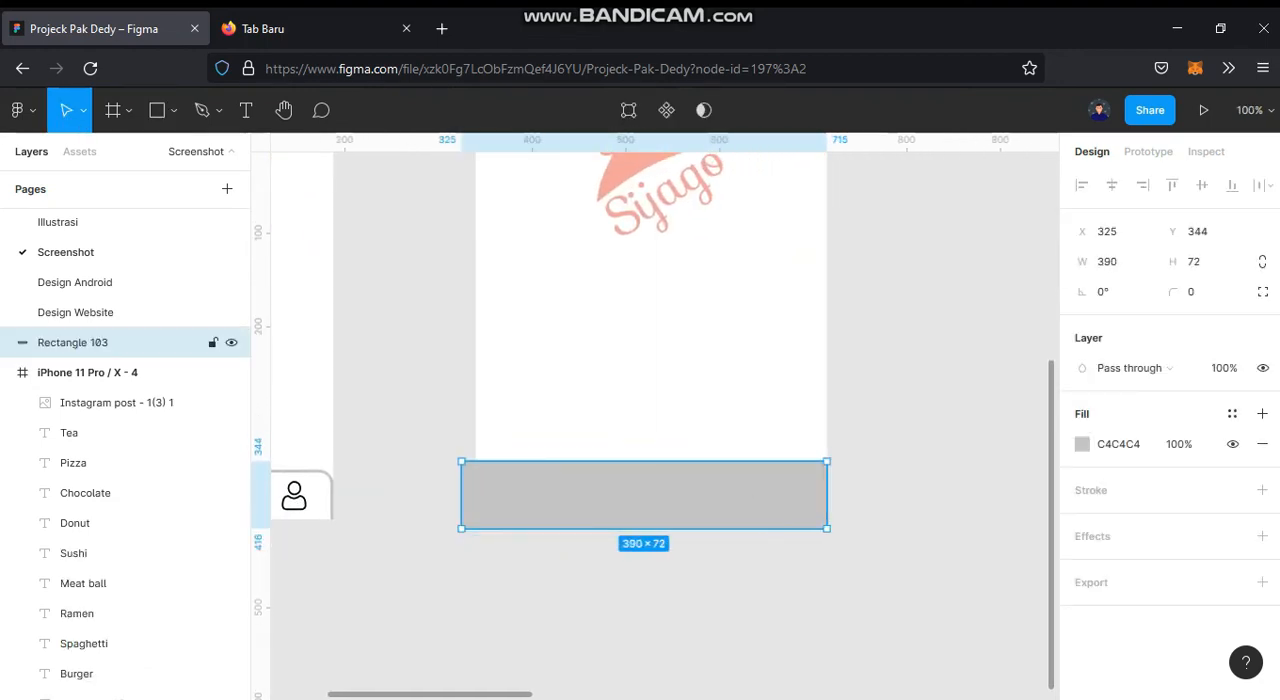
Step: Place a horizontal guide level with the top edge of the reference screen's bottom navigation bar
{"action": "left_click_drag", "start_coordinate": [394, 146], "coordinate": [390, 472]}
{"action": "scroll", "coordinate": [338, 502], "scroll_direction": "up", "scroll_amount": 5}
{"action": "scroll", "coordinate": [338, 502], "scroll_direction": "up", "scroll_amount": 3}
{"action": "left_click_drag", "start_coordinate": [734, 418], "coordinate": [736, 398]}
Step: Resize the bottom rectangle to 375 × 53 at X 0, Y 759, fitting the frame and guide, and remove the guide
{"action": "scroll", "coordinate": [746, 440], "scroll_direction": "down", "scroll_amount": 6}
{"action": "left_click", "coordinate": [620, 431]}
{"action": "left_click_drag", "start_coordinate": [429, 442], "coordinate": [449, 438]}
{"action": "mouse_move", "coordinate": [699, 452]}
{"action": "left_mouse_down"}
{"action": "mouse_move", "coordinate": [686, 391]}
{"action": "mouse_move", "coordinate": [697, 541]}
{"action": "mouse_move", "coordinate": [697, 437]}
{"action": "left_mouse_up"}
{"action": "left_click_drag", "start_coordinate": [700, 372], "coordinate": [708, 403]}
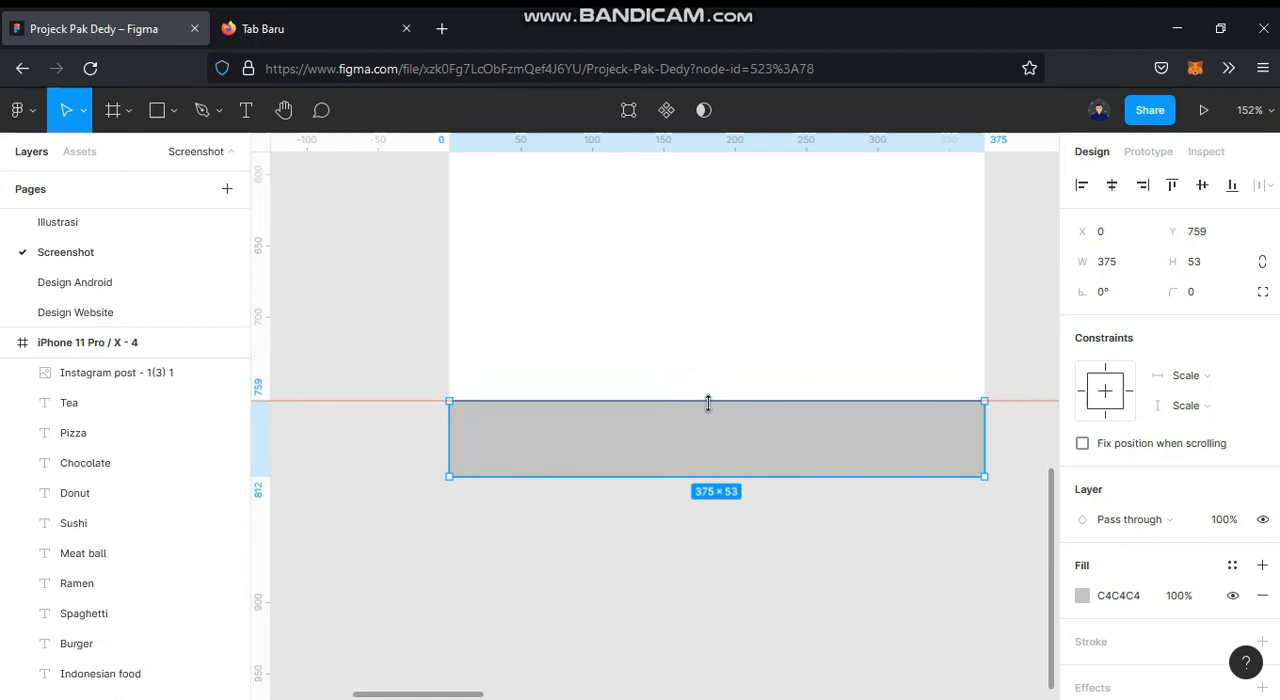
{"action": "left_click_drag", "start_coordinate": [780, 270], "coordinate": [774, 152]}
{"action": "key", "text": "ctrl+z"}
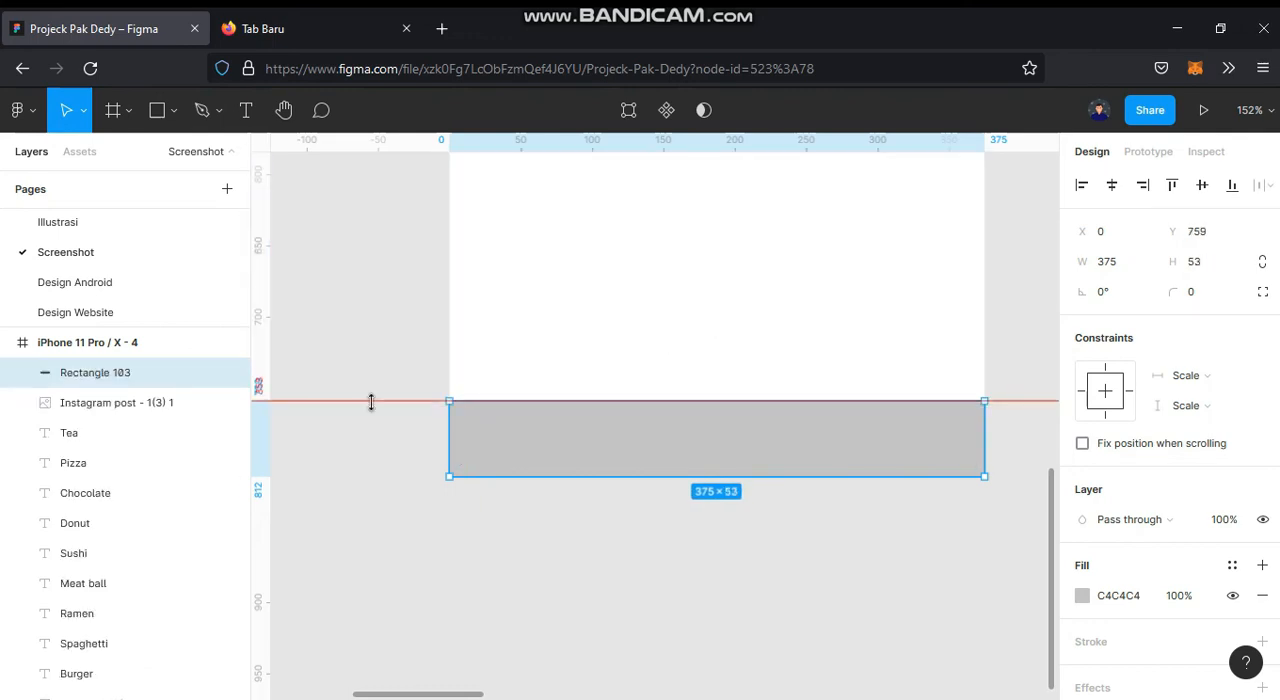
Step: Round only the two upper corners of the bottom rectangle with a radius of 20
{"action": "double_click", "coordinate": [566, 460]}
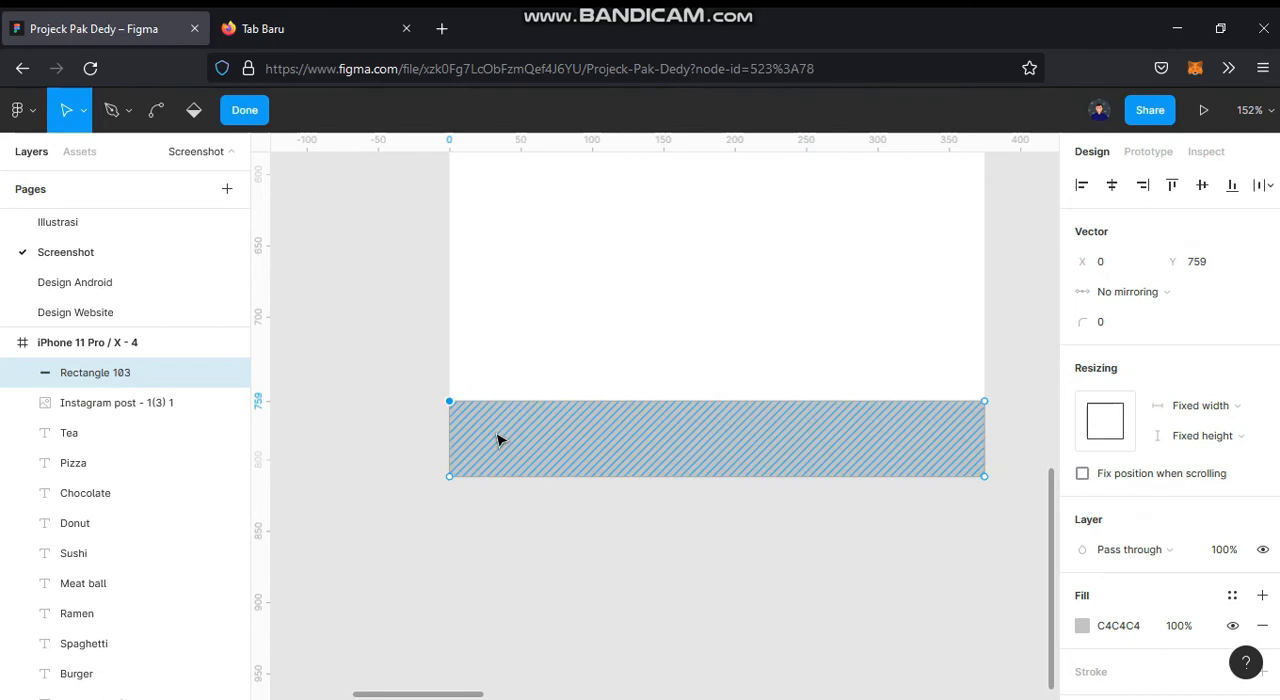
{"action": "key", "text": "Escape"}
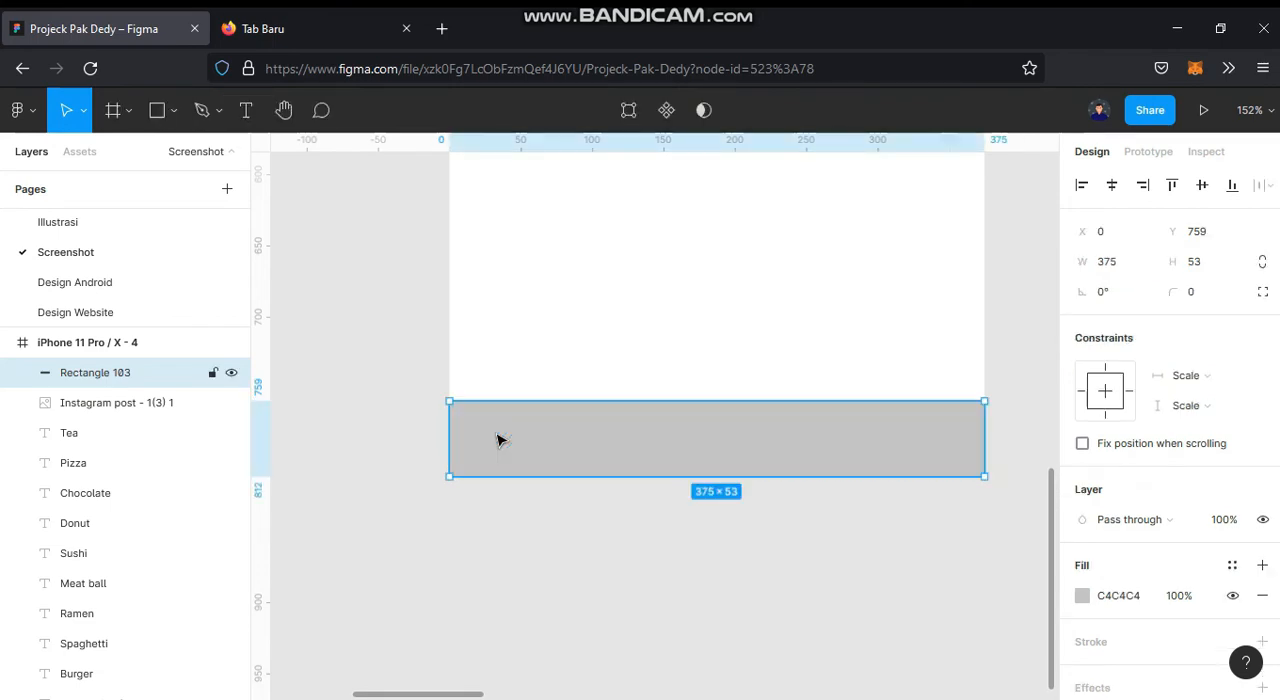
{"action": "double_click", "coordinate": [500, 443]}
{"action": "left_click", "coordinate": [1122, 326]}
{"action": "type", "text": "20"}
{"action": "key", "text": "Return"}
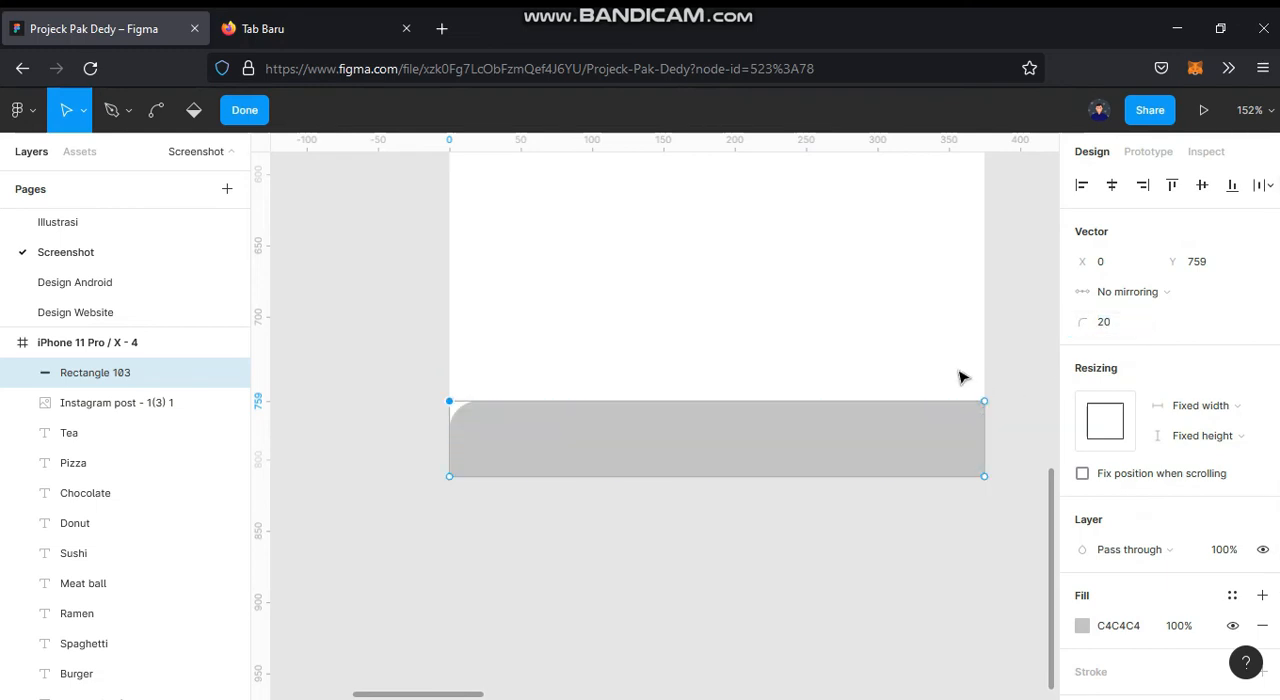
{"action": "left_click_drag", "start_coordinate": [960, 371], "coordinate": [1058, 450]}
{"action": "left_click", "coordinate": [1122, 324]}
{"action": "type", "text": "20"}
{"action": "key", "text": "Return"}
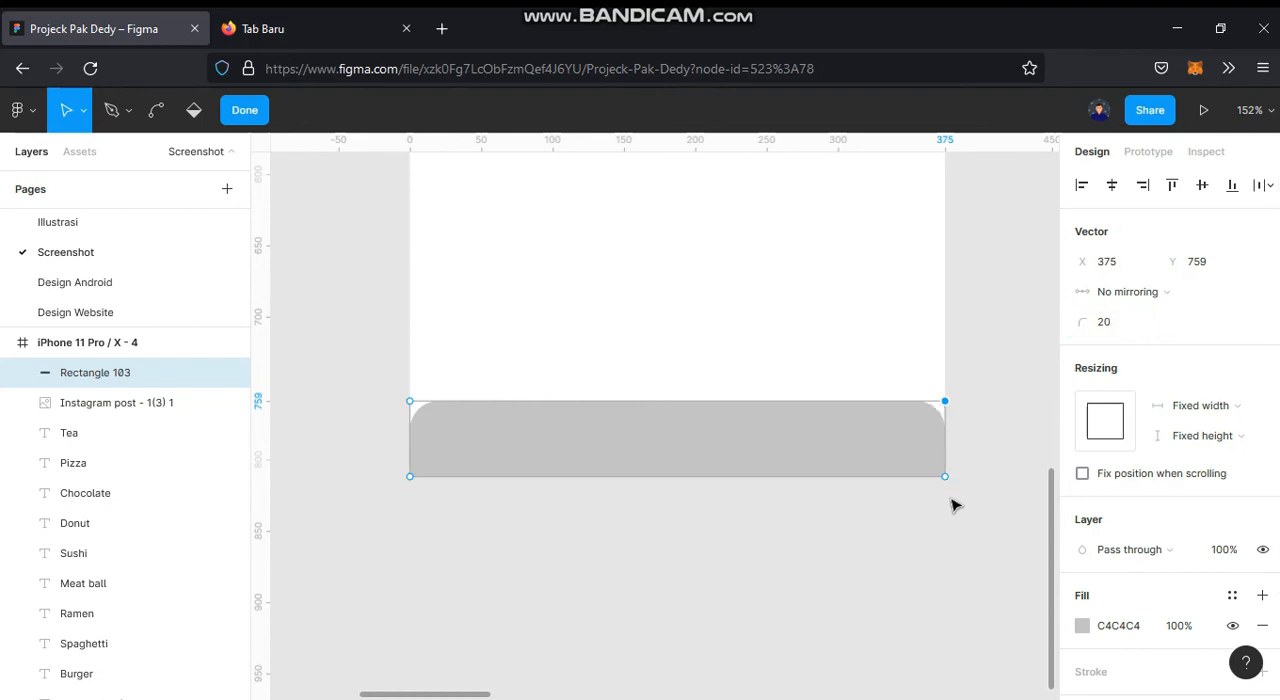
Step: Fill the bottom bar with white FFFFFF sampled from the frame's background
{"action": "scroll", "coordinate": [737, 531], "scroll_direction": "down", "scroll_amount": 8, "text": "ctrl"}
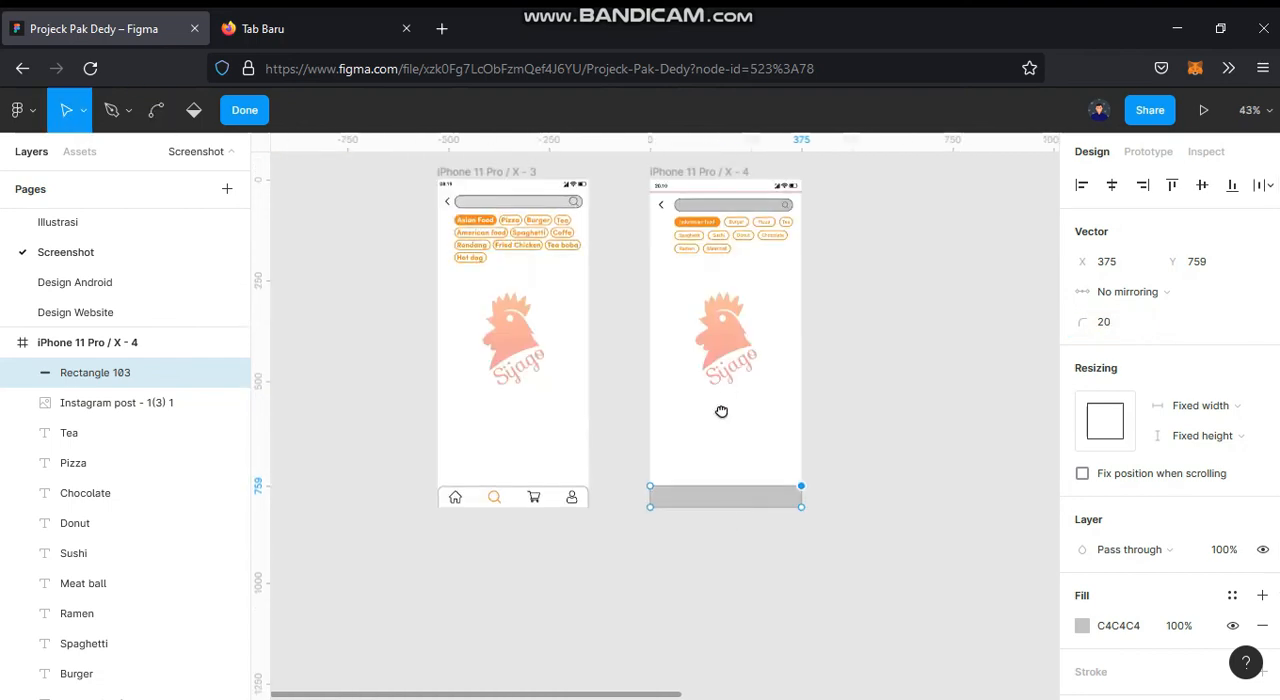
{"action": "scroll", "coordinate": [727, 553], "scroll_direction": "up", "scroll_amount": 8, "text": "ctrl"}
{"action": "key", "text": "i"}
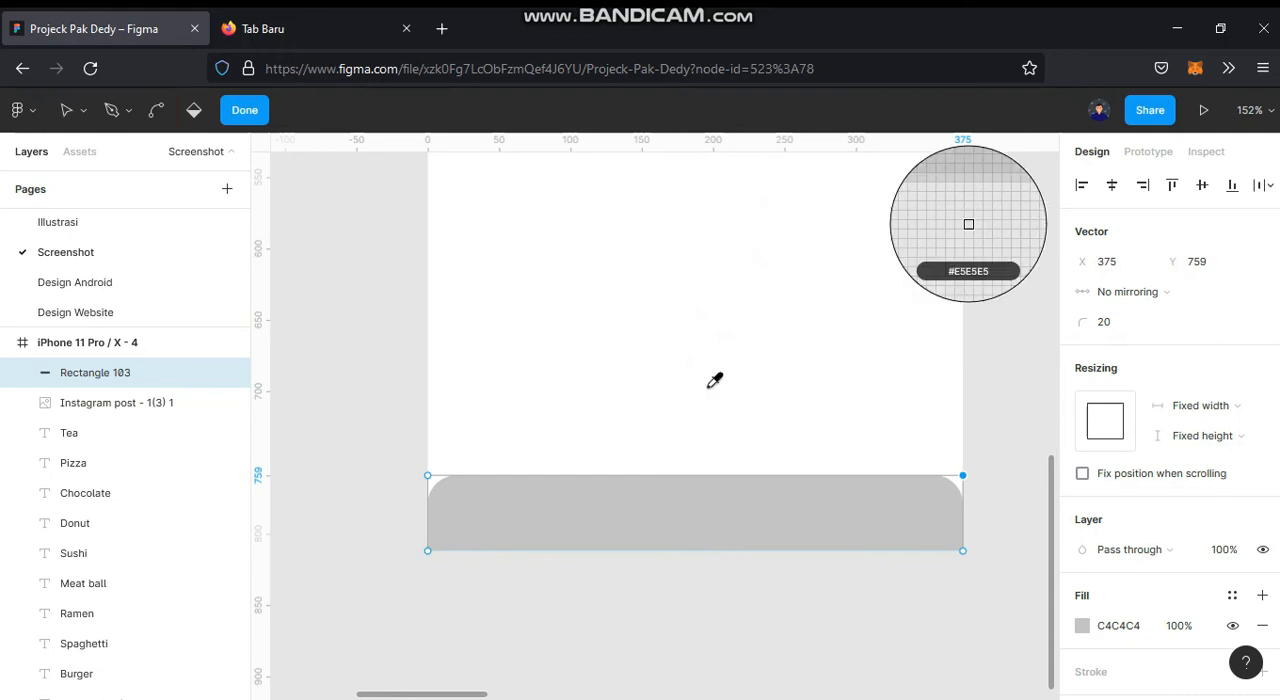
{"action": "left_click", "coordinate": [708, 352]}
Step: Add an inside stroke to the bottom bar with thickness 3 and colour C4C4C4
{"action": "scroll", "coordinate": [1134, 597], "scroll_direction": "down", "scroll_amount": 2}
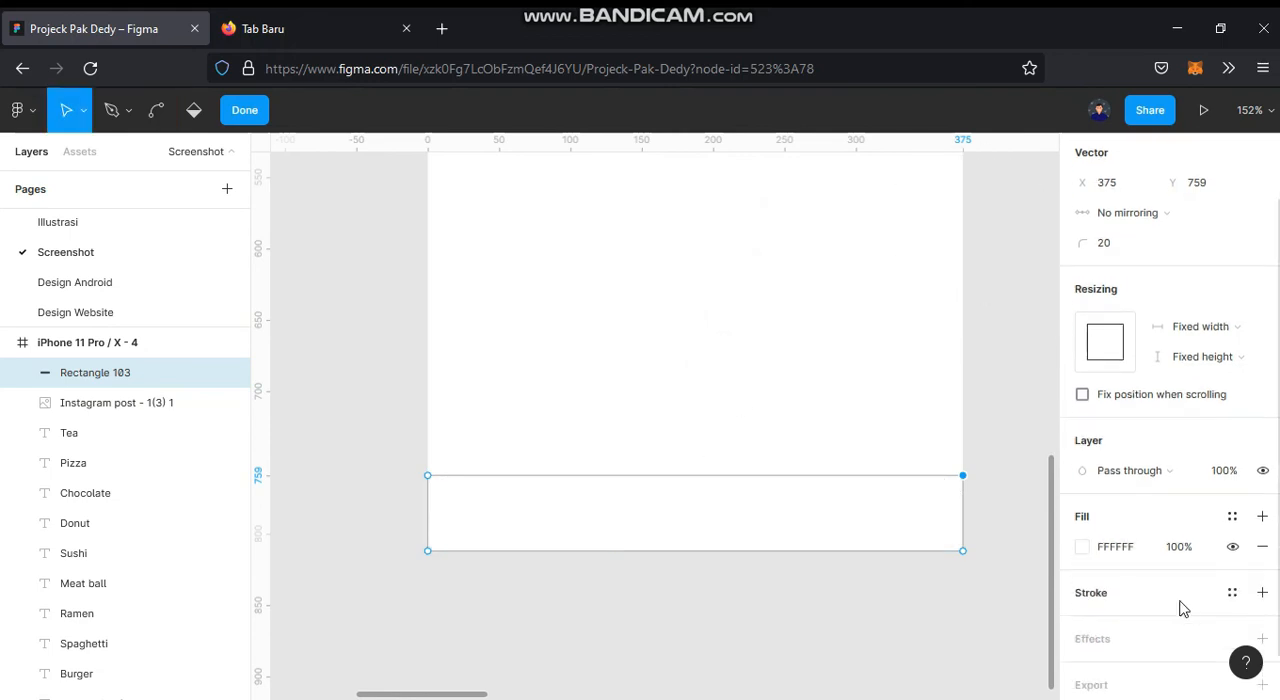
{"action": "left_click", "coordinate": [1262, 592]}
{"action": "left_click", "coordinate": [1117, 655]}
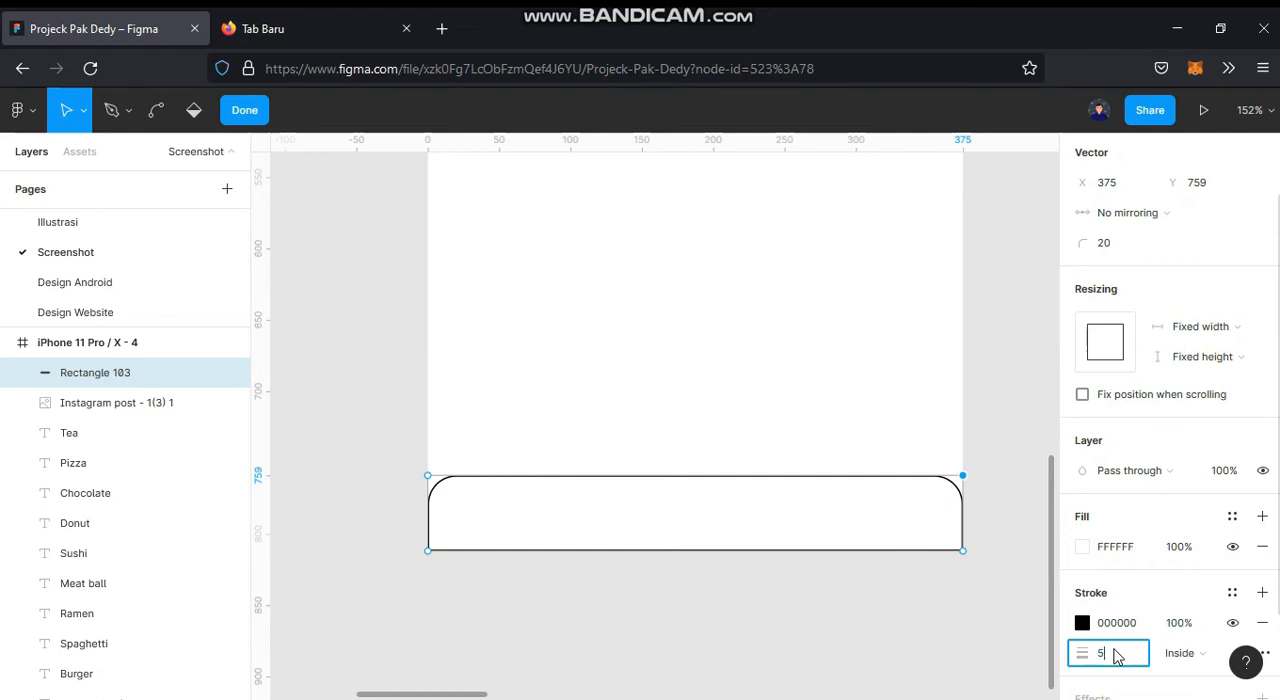
{"action": "type", "text": "5"}
{"action": "type", "text": "3"}
{"action": "key", "text": "Return"}
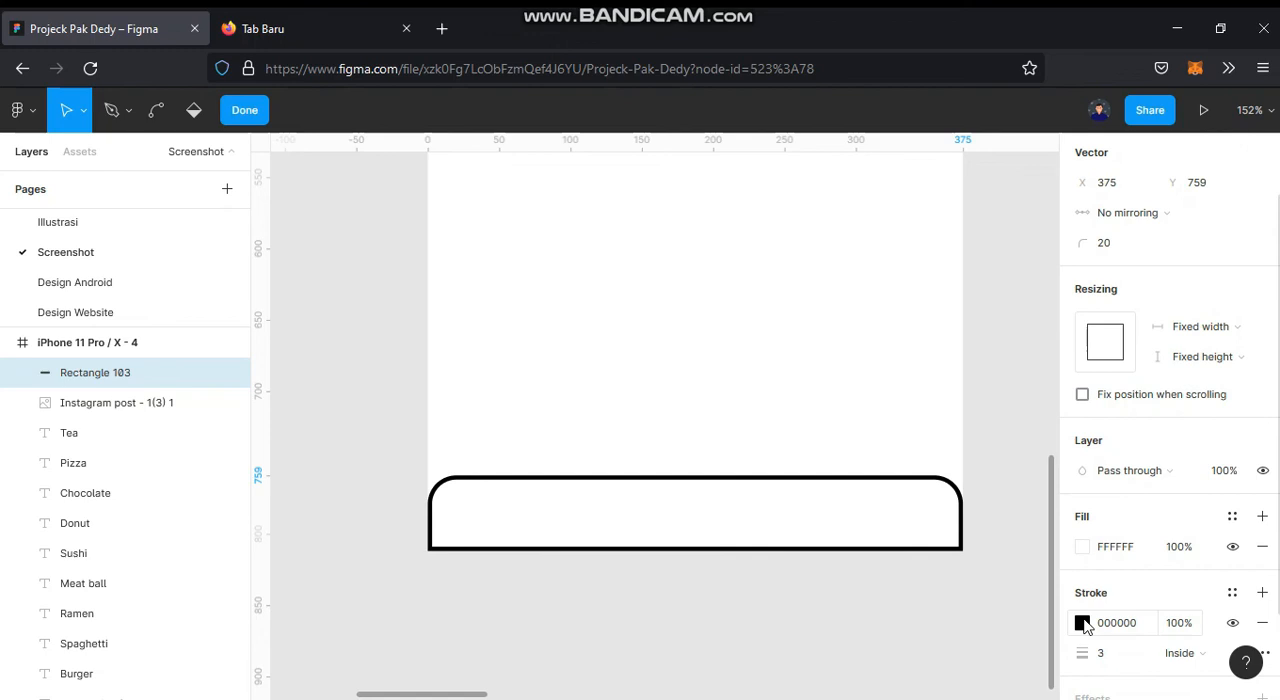
{"action": "left_click", "coordinate": [1108, 624]}
{"action": "type", "text": "c"}
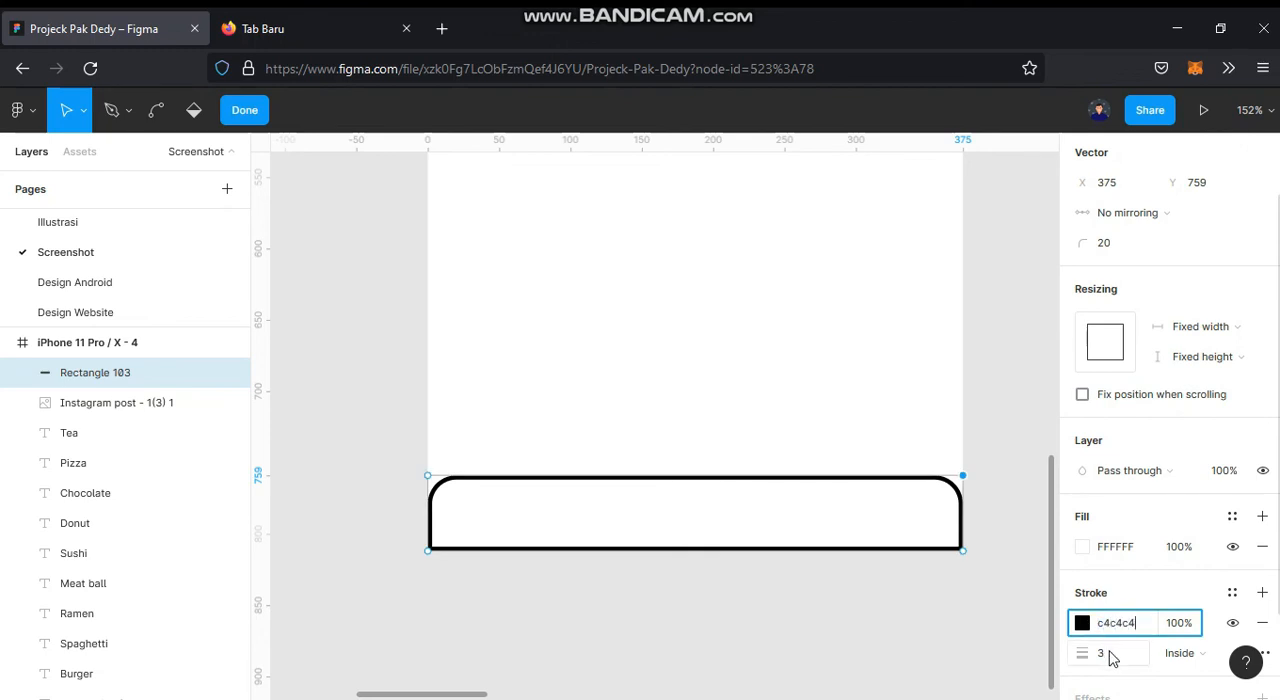
{"action": "type", "text": "4c4c4"}
{"action": "key", "text": "Return"}
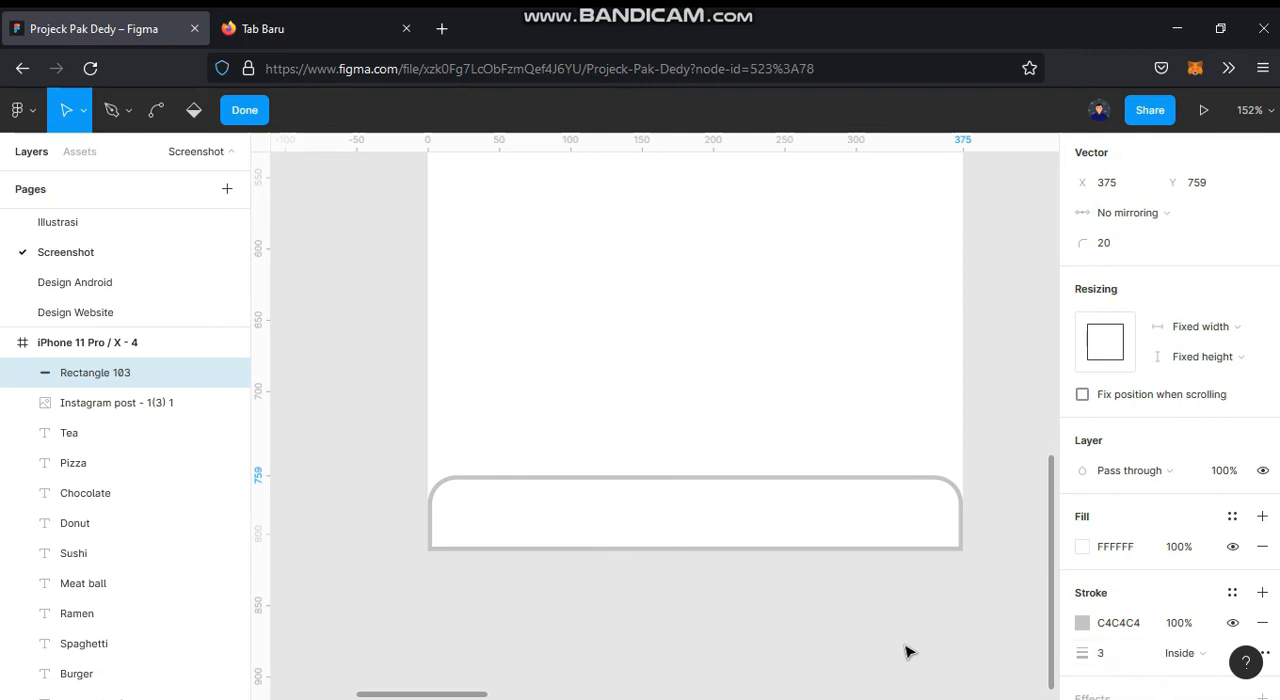
Step: Extend the bottom bar downwards past the frame's lower edge to a height of 58
{"action": "key", "text": "Escape"}
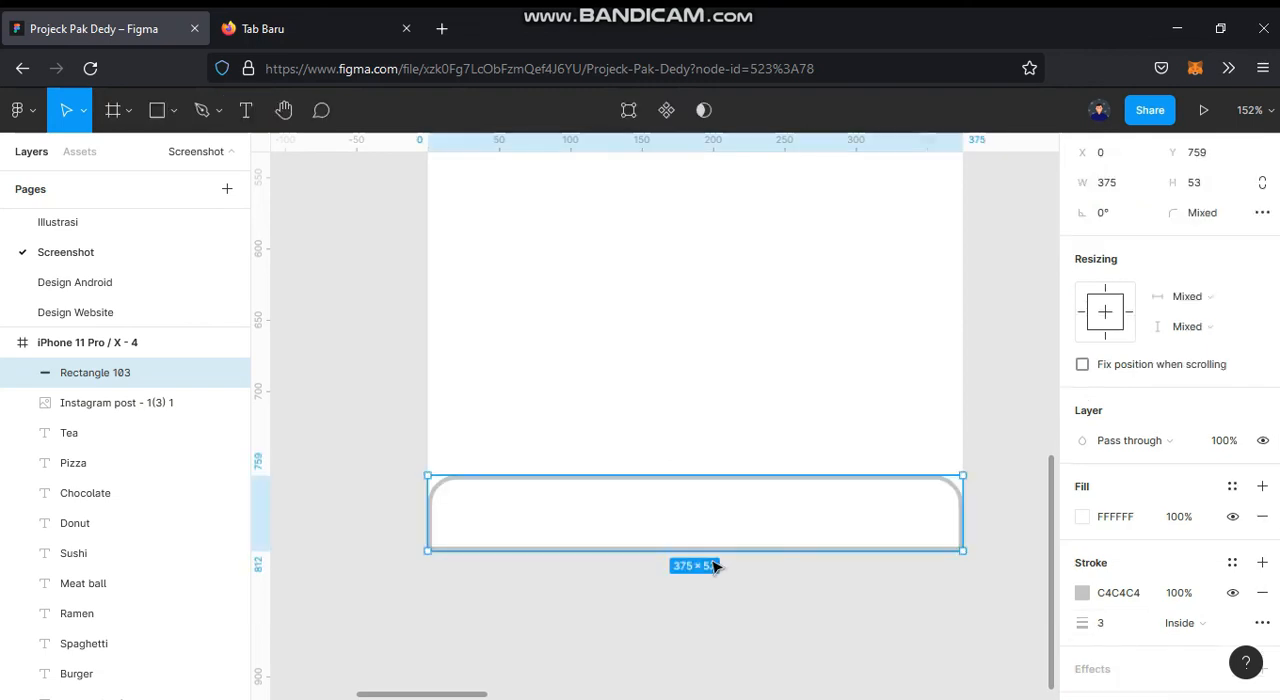
{"action": "left_click_drag", "start_coordinate": [701, 554], "coordinate": [702, 558]}
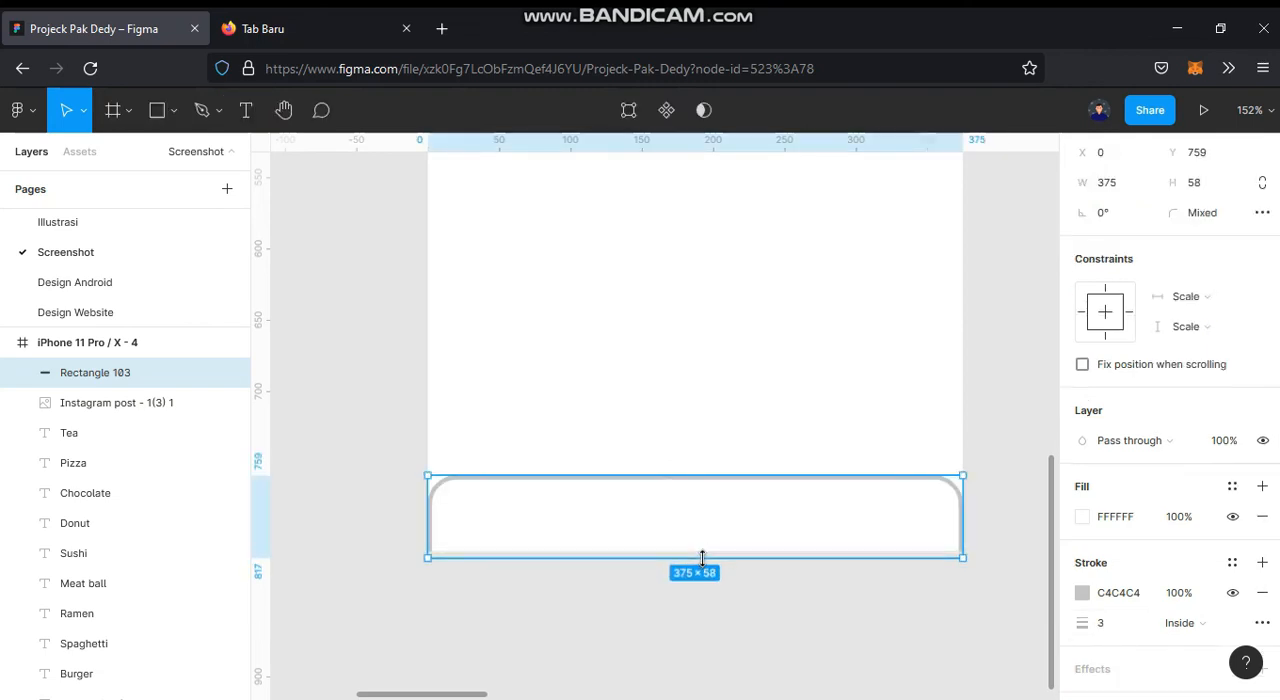
{"action": "left_click", "coordinate": [755, 651]}
Step: Move the home, search, cart and profile icons together into the iPhone 11 Pro / X - 4 frame, above its bottom bar
{"action": "scroll", "coordinate": [757, 651], "scroll_direction": "down", "scroll_amount": 3}
{"action": "left_click_drag", "start_coordinate": [971, 560], "coordinate": [481, 538]}
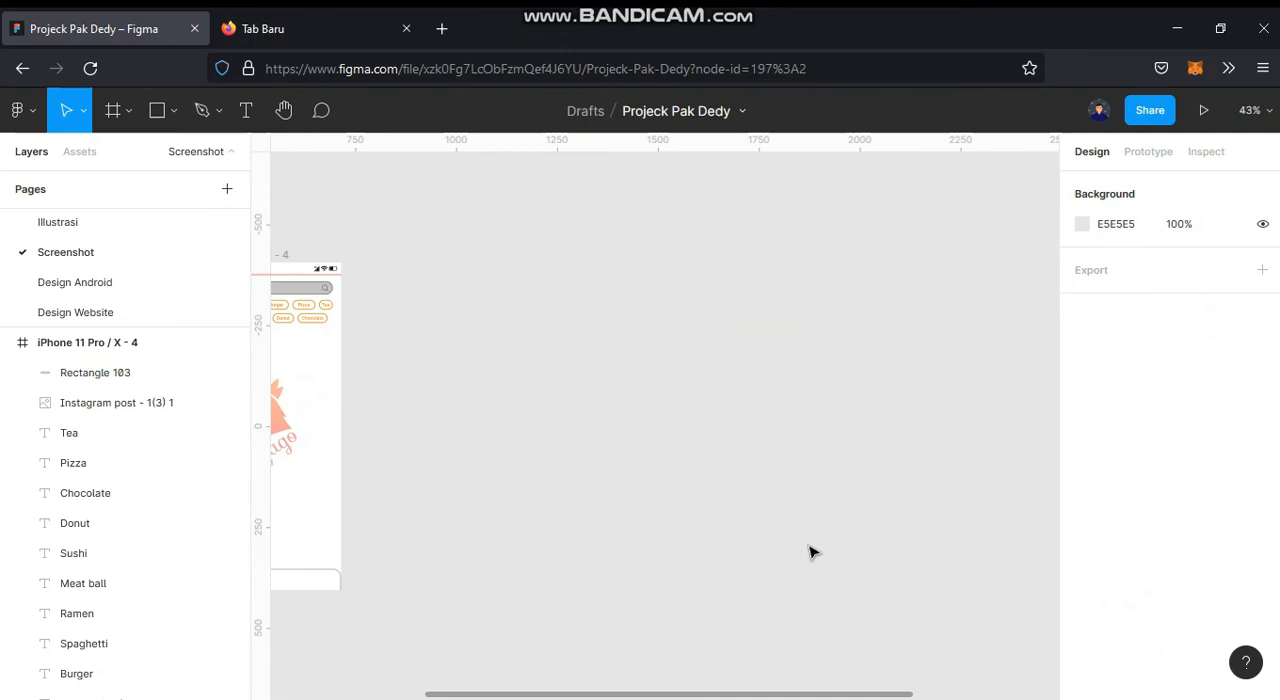
{"action": "scroll", "coordinate": [414, 549], "scroll_direction": "right", "scroll_amount": 5}
{"action": "left_click_drag", "start_coordinate": [688, 476], "coordinate": [885, 540]}
{"action": "left_click_drag", "start_coordinate": [815, 520], "coordinate": [603, 548]}
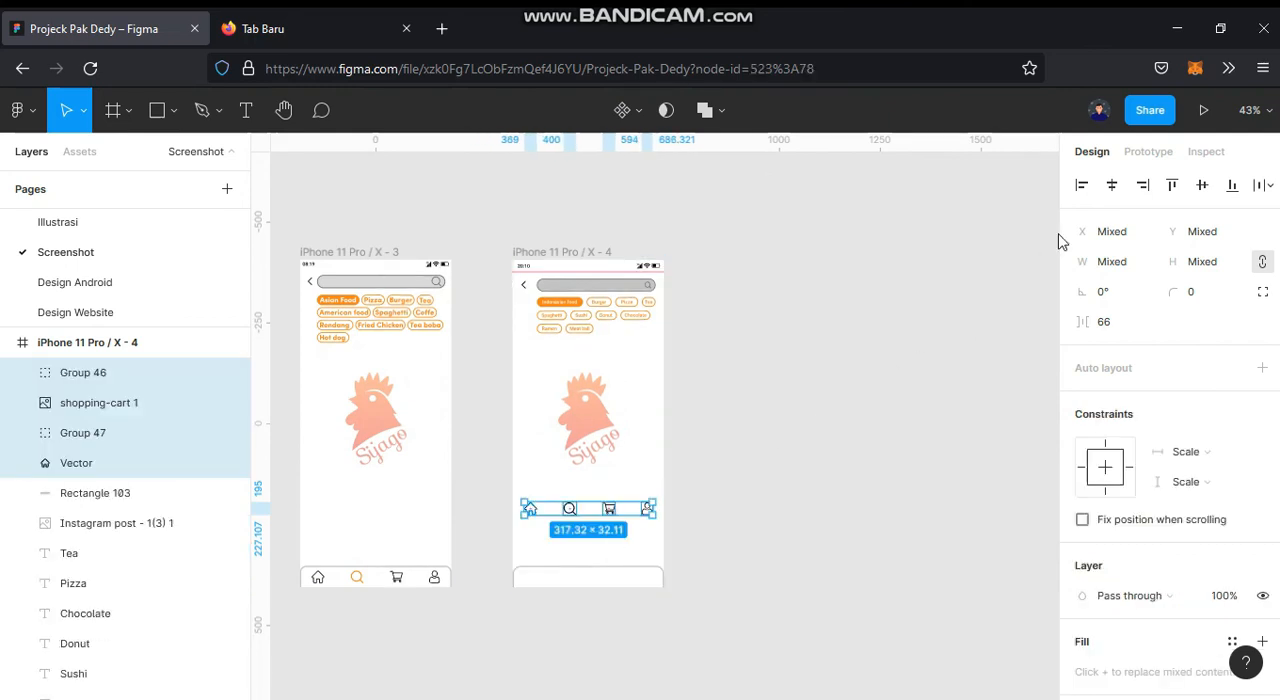
Step: Place the four navigation icons inside the bottom bar as one group centred horizontally in the frame
{"action": "key", "text": "shift+2"}
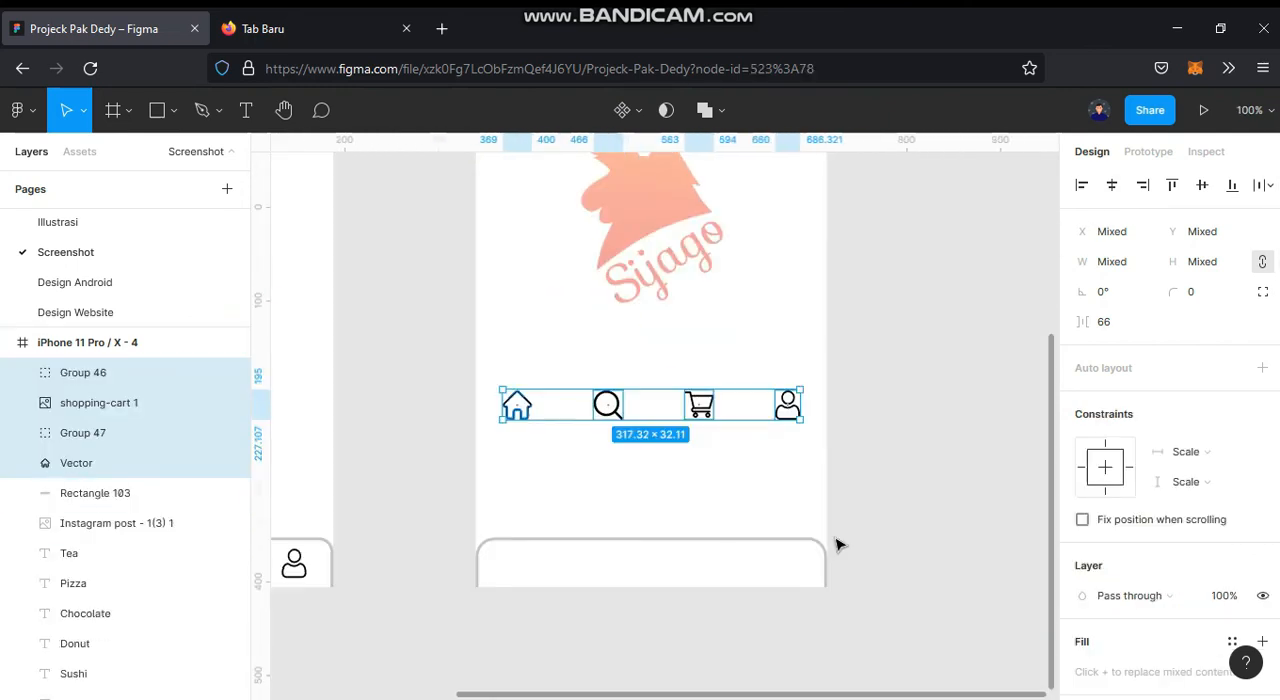
{"action": "left_click_drag", "start_coordinate": [674, 405], "coordinate": [660, 572]}
{"action": "key", "text": "ctrl+g"}
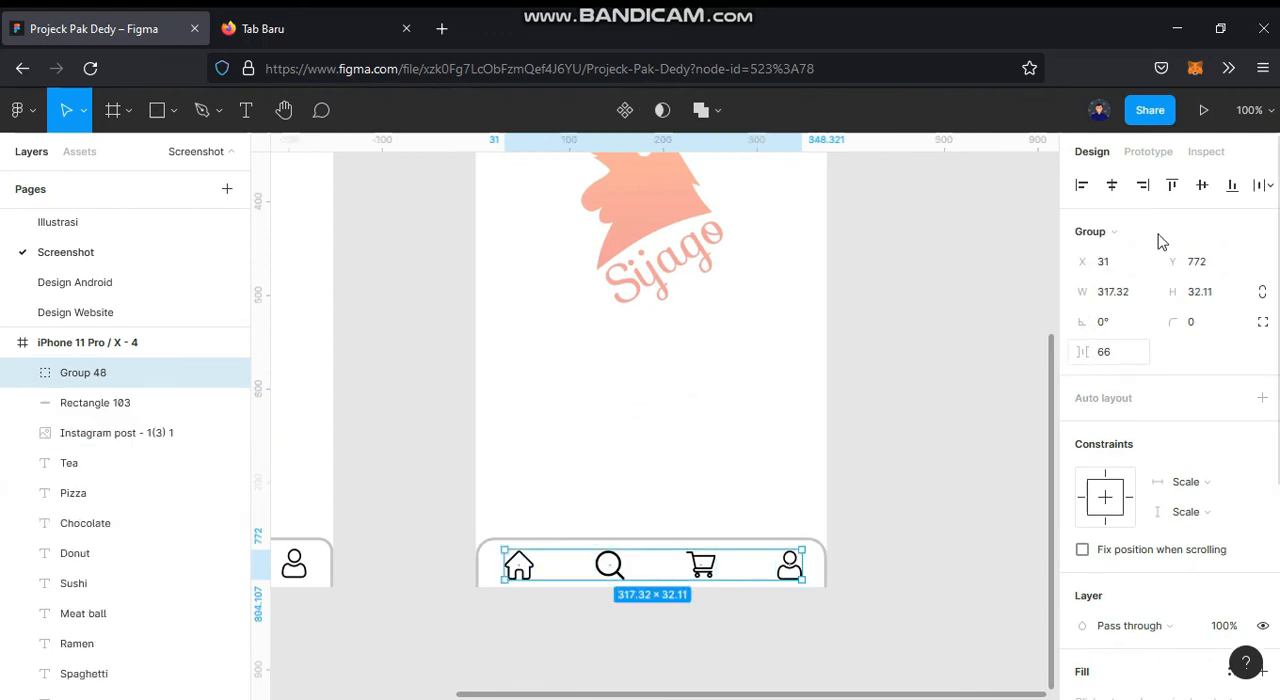
{"action": "left_click", "coordinate": [1112, 186]}
Step: Fill the bottom bar's search icon with orange FF8617 sampled from the Indonesian food chip
{"action": "scroll", "coordinate": [600, 615], "scroll_direction": "up", "scroll_amount": 4, "text": "ctrl"}
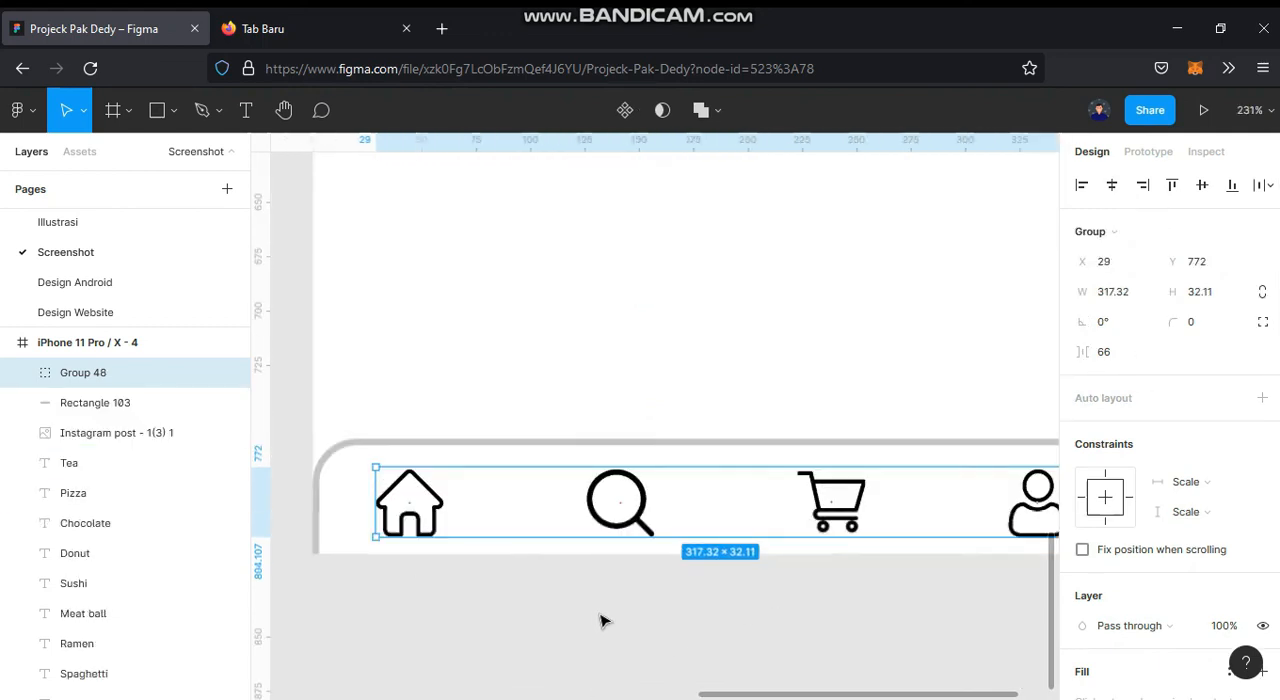
{"action": "left_click", "coordinate": [600, 620]}
{"action": "double_click", "coordinate": [643, 528]}
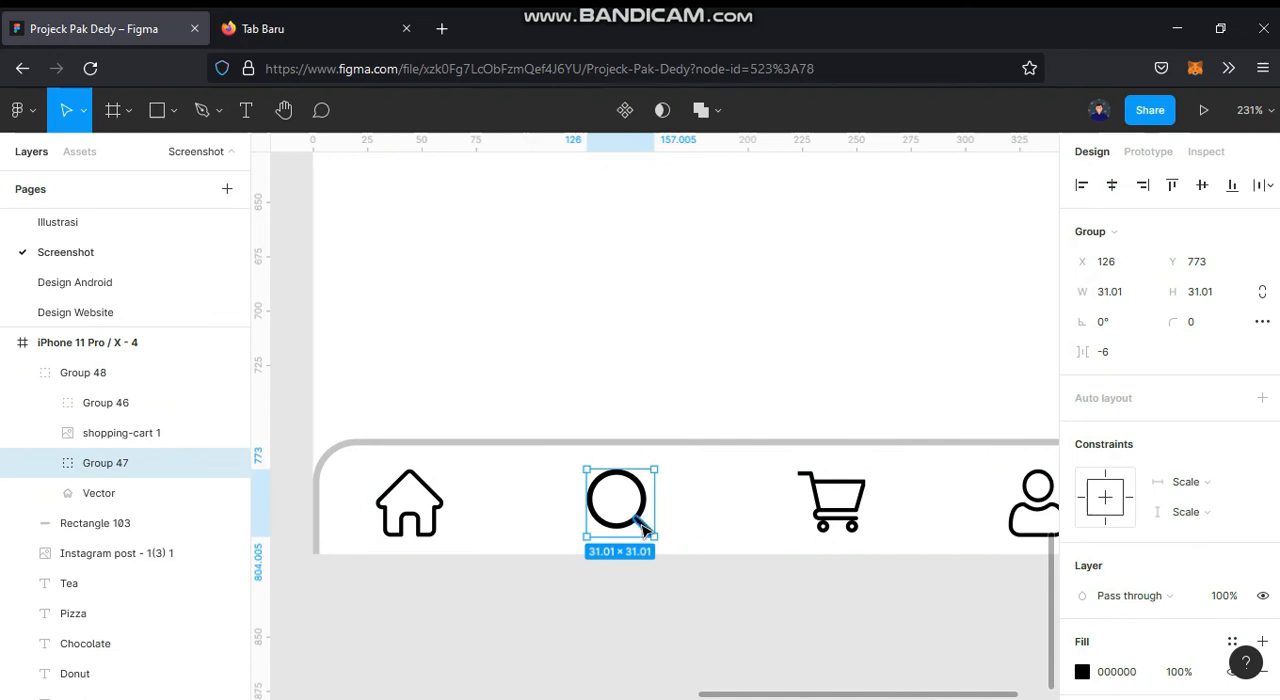
{"action": "scroll", "coordinate": [643, 528], "scroll_direction": "down", "scroll_amount": 4, "text": "ctrl"}
{"action": "left_click_drag", "start_coordinate": [728, 298], "coordinate": [725, 698]}
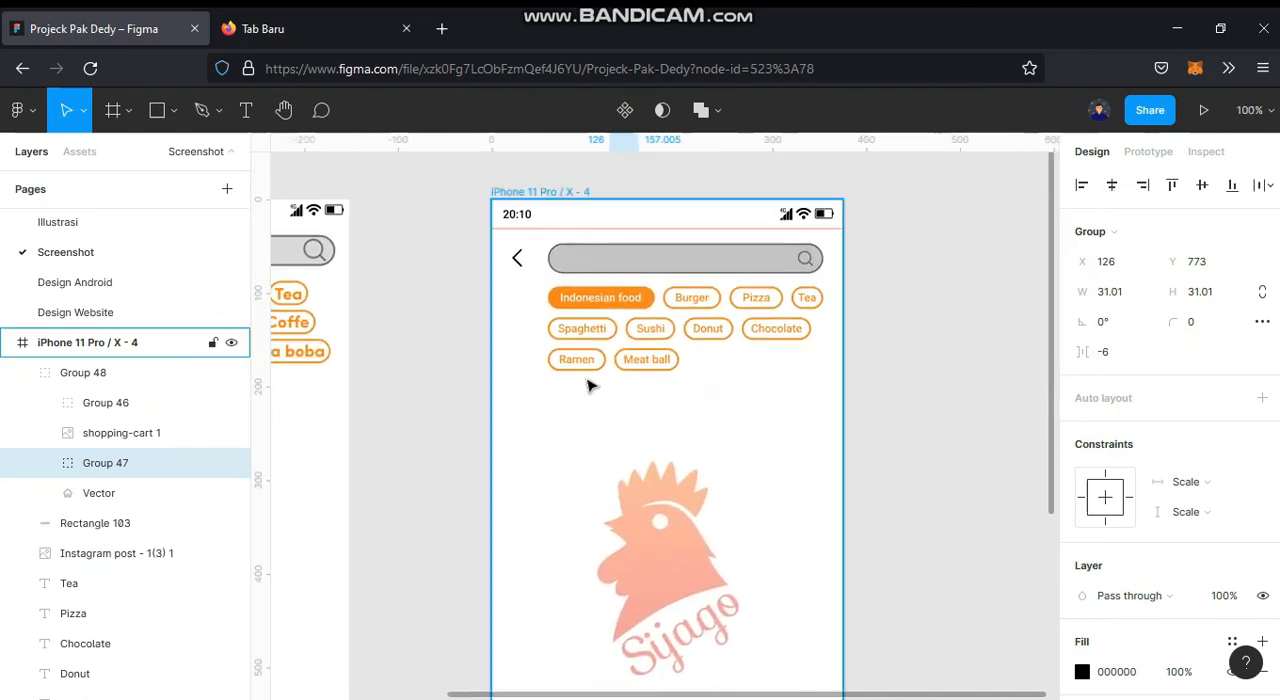
{"action": "scroll", "coordinate": [650, 302], "scroll_direction": "up", "scroll_amount": 6, "text": "ctrl"}
{"action": "key", "text": "i"}
{"action": "left_click", "coordinate": [638, 294]}
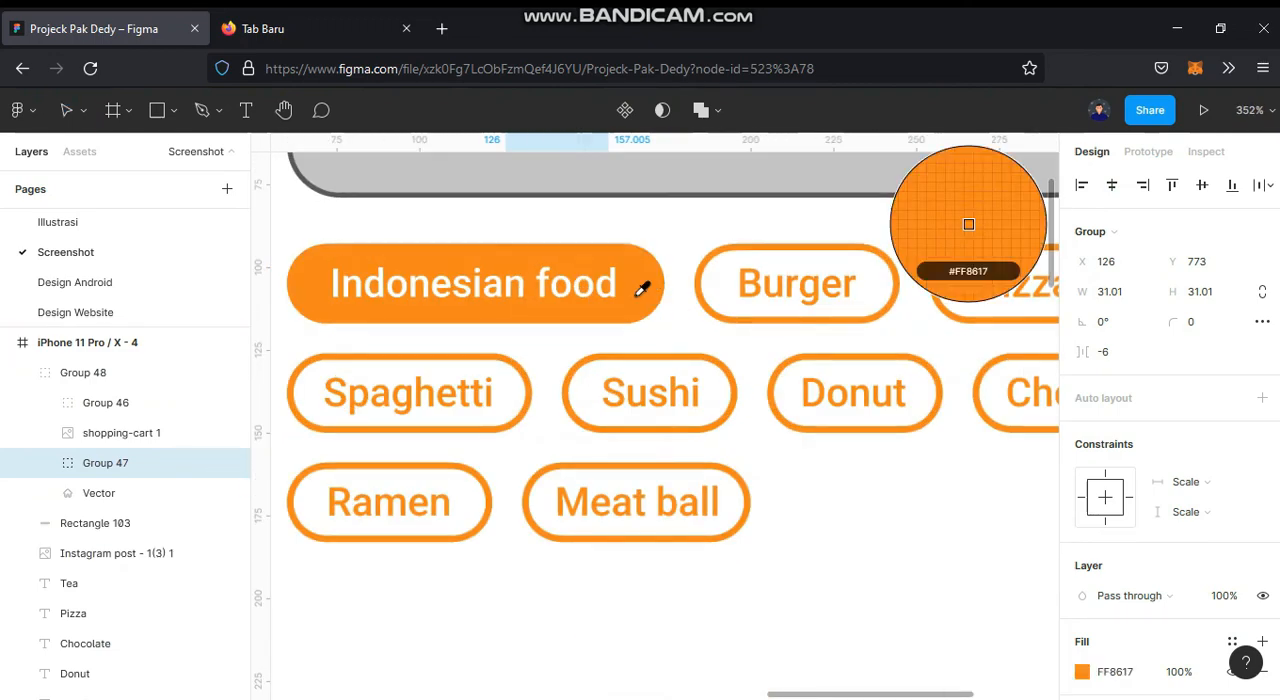
{"action": "scroll", "coordinate": [645, 400], "scroll_direction": "down", "scroll_amount": 6, "text": "ctrl"}
{"action": "scroll", "coordinate": [632, 520], "scroll_direction": "down", "scroll_amount": 5}
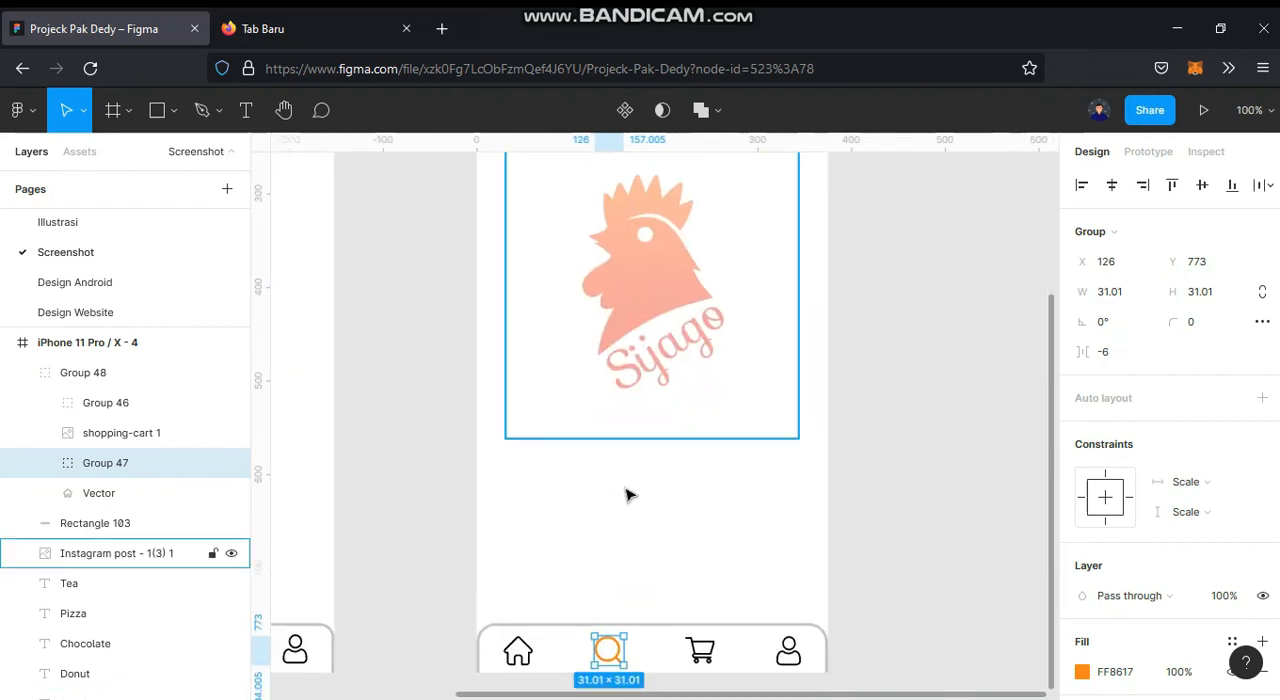
{"action": "scroll", "coordinate": [628, 494], "scroll_direction": "down", "scroll_amount": 1}
{"action": "left_click", "coordinate": [894, 489]}
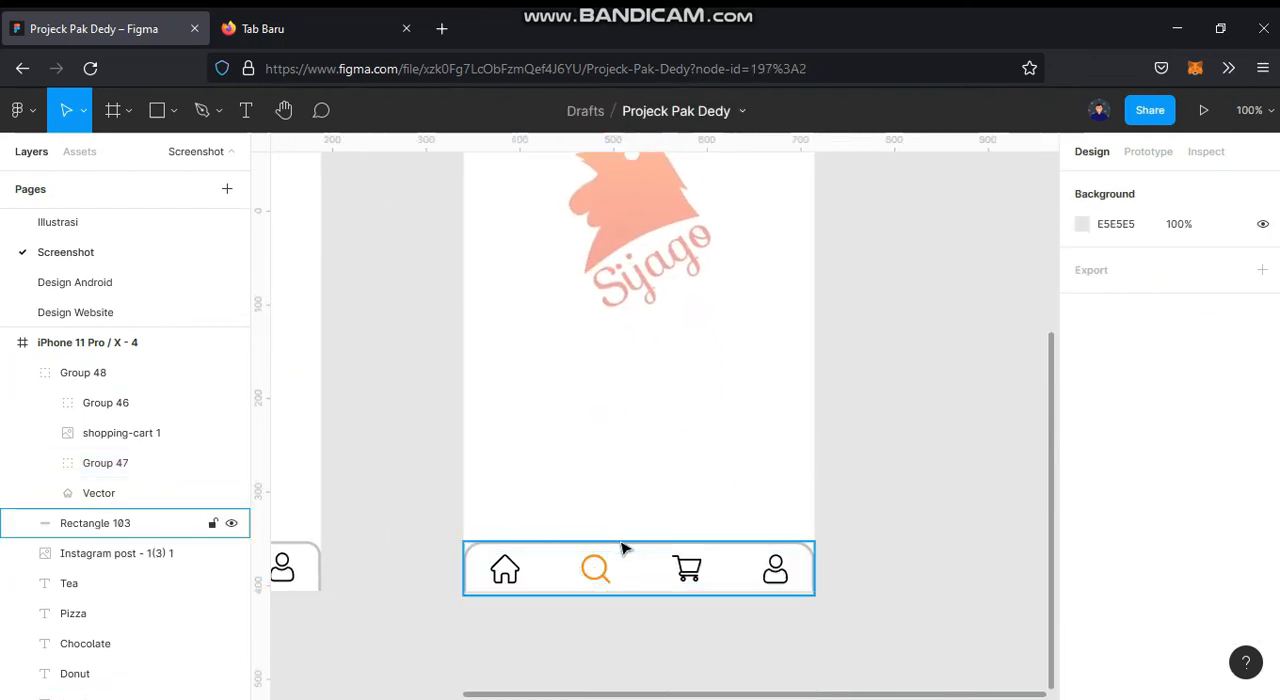
Step: Compare the new search screen side by side with the reference iPhone 11 Pro / X - 3 frame
{"action": "scroll", "coordinate": [623, 548], "scroll_direction": "down", "scroll_amount": 5, "text": "ctrl"}
{"action": "scroll", "coordinate": [623, 463], "scroll_direction": "left", "scroll_amount": 2}
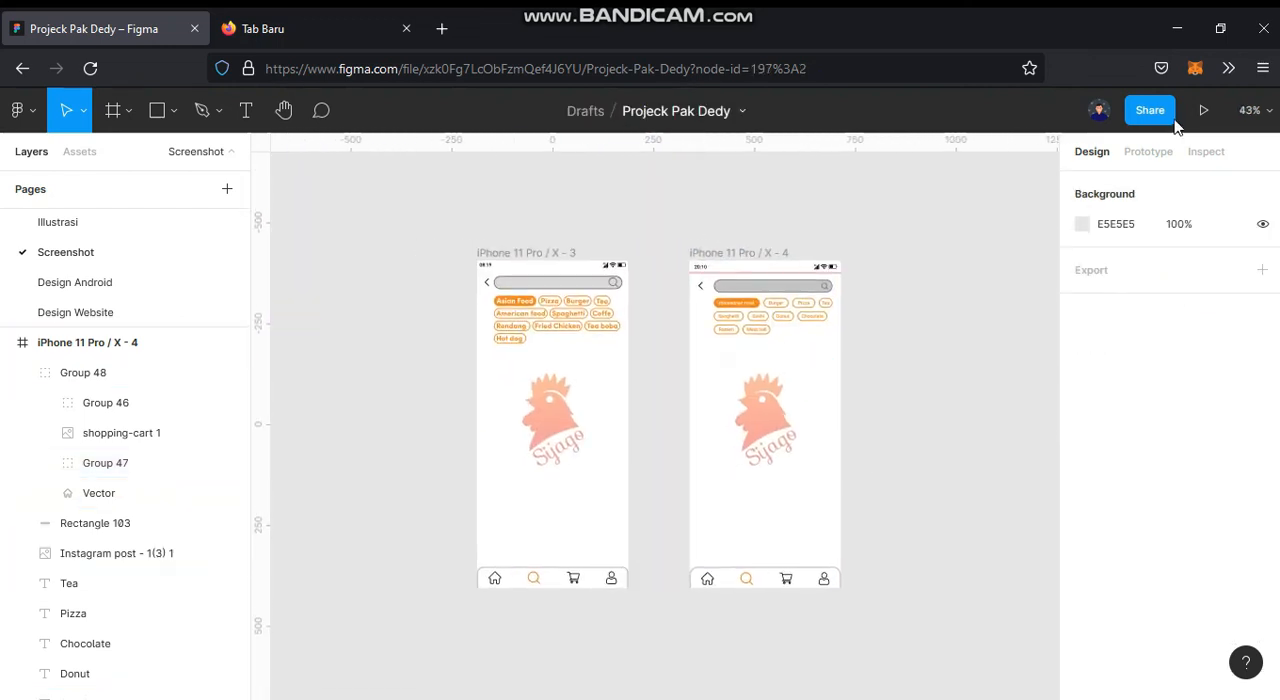
{"action": "left_click", "coordinate": [1250, 110]}
{"action": "left_click", "coordinate": [1140, 249]}
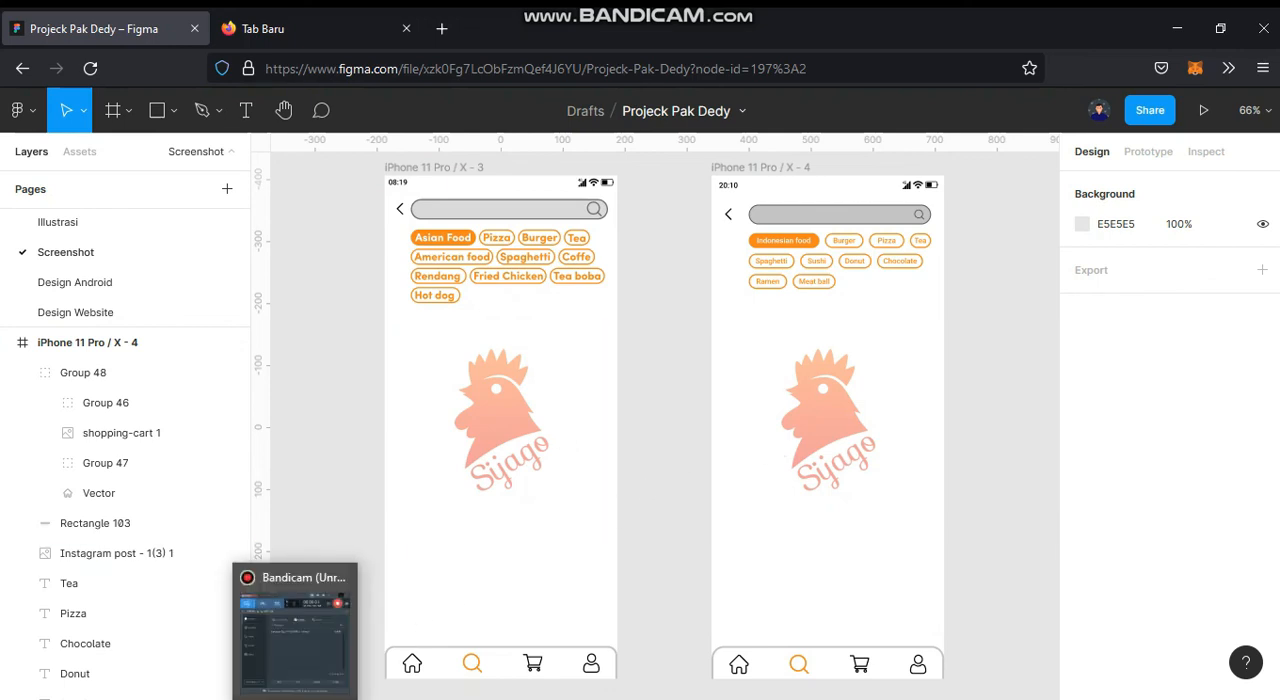
{"action": "left_click", "coordinate": [306, 683]}
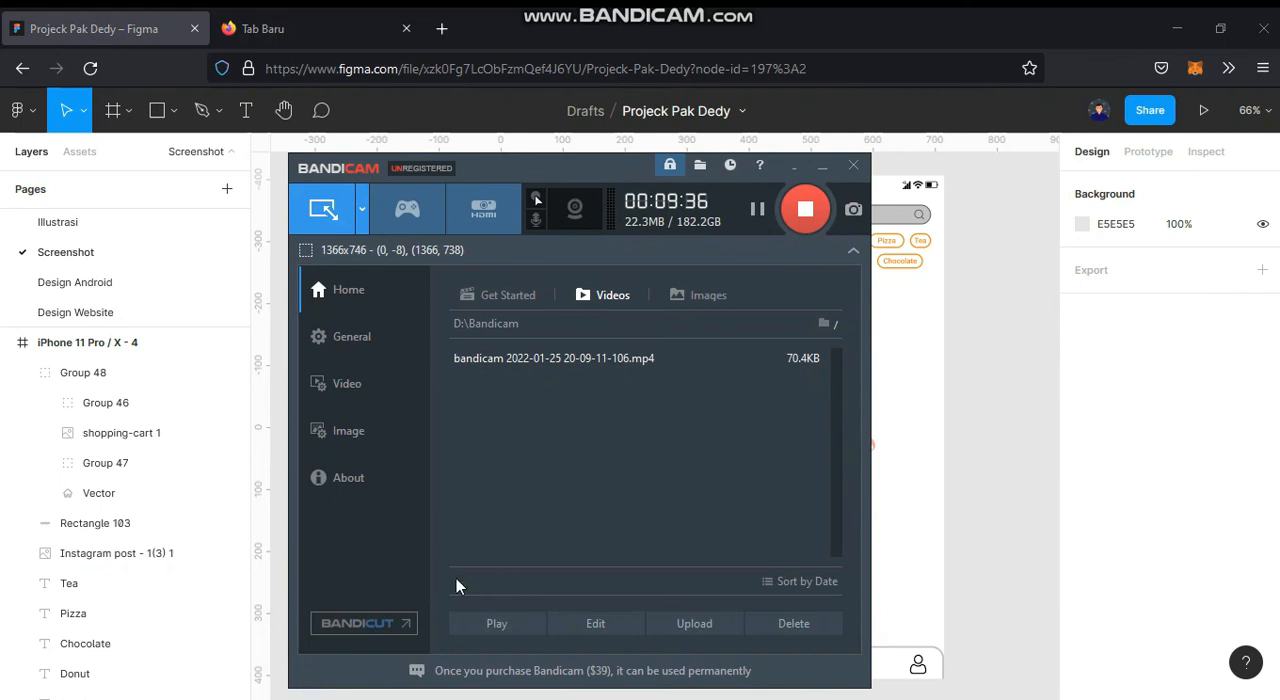
{"action": "left_click", "coordinate": [822, 166]}
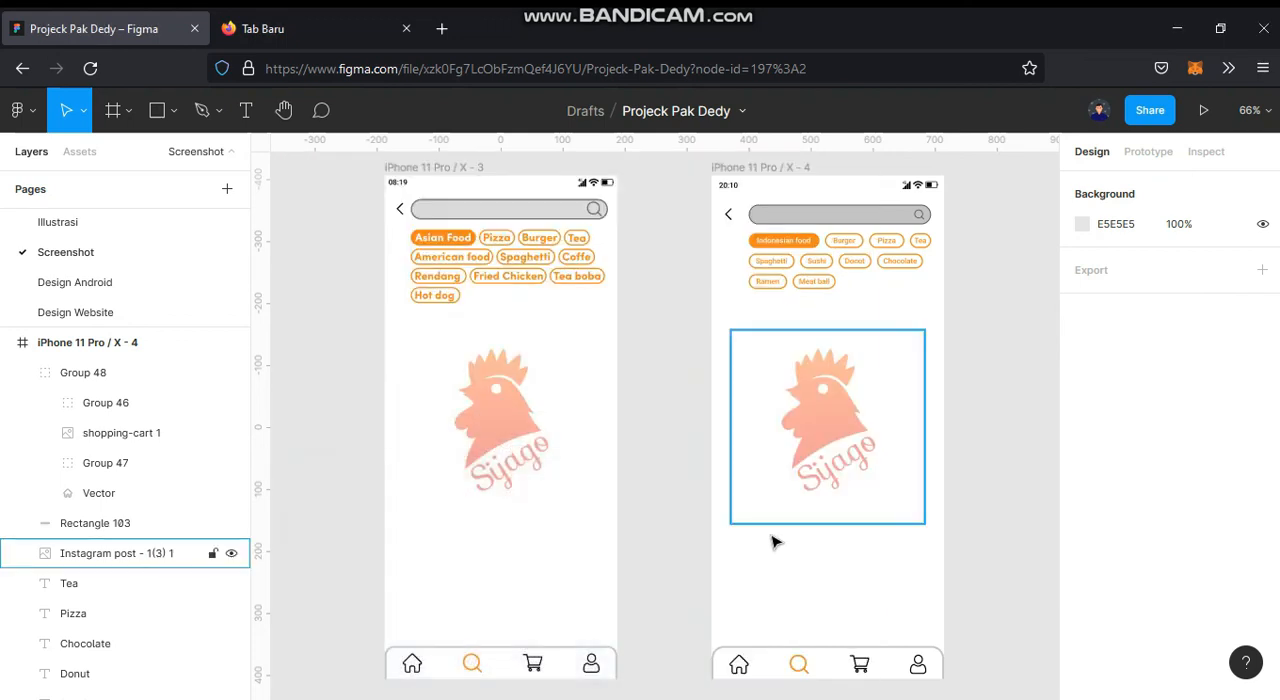
Step: Move the back arrow and search bar up closer to the status bar, and shift all category chips up about 12 px beneath them
{"action": "mouse_move", "coordinate": [852, 499]}
{"action": "left_mouse_down"}
{"action": "mouse_move", "coordinate": [824, 505]}
{"action": "mouse_move", "coordinate": [834, 491]}
{"action": "left_mouse_up"}
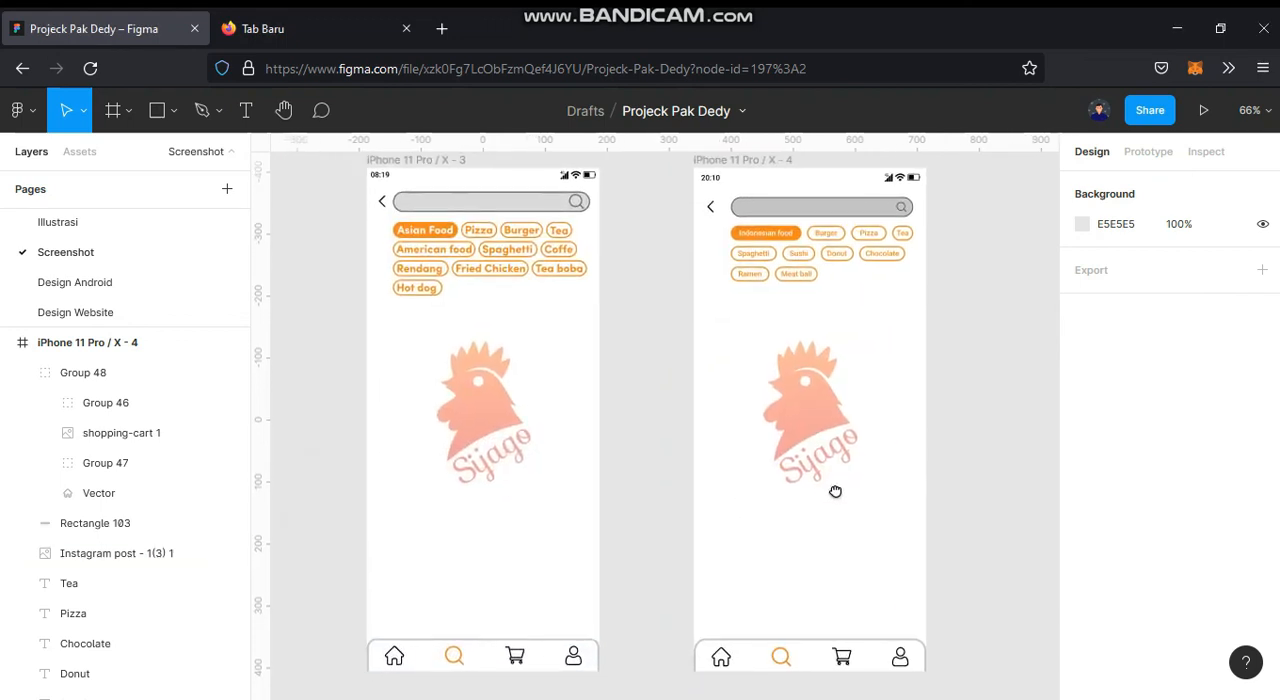
{"action": "scroll", "coordinate": [793, 213], "scroll_direction": "up", "scroll_amount": 5}
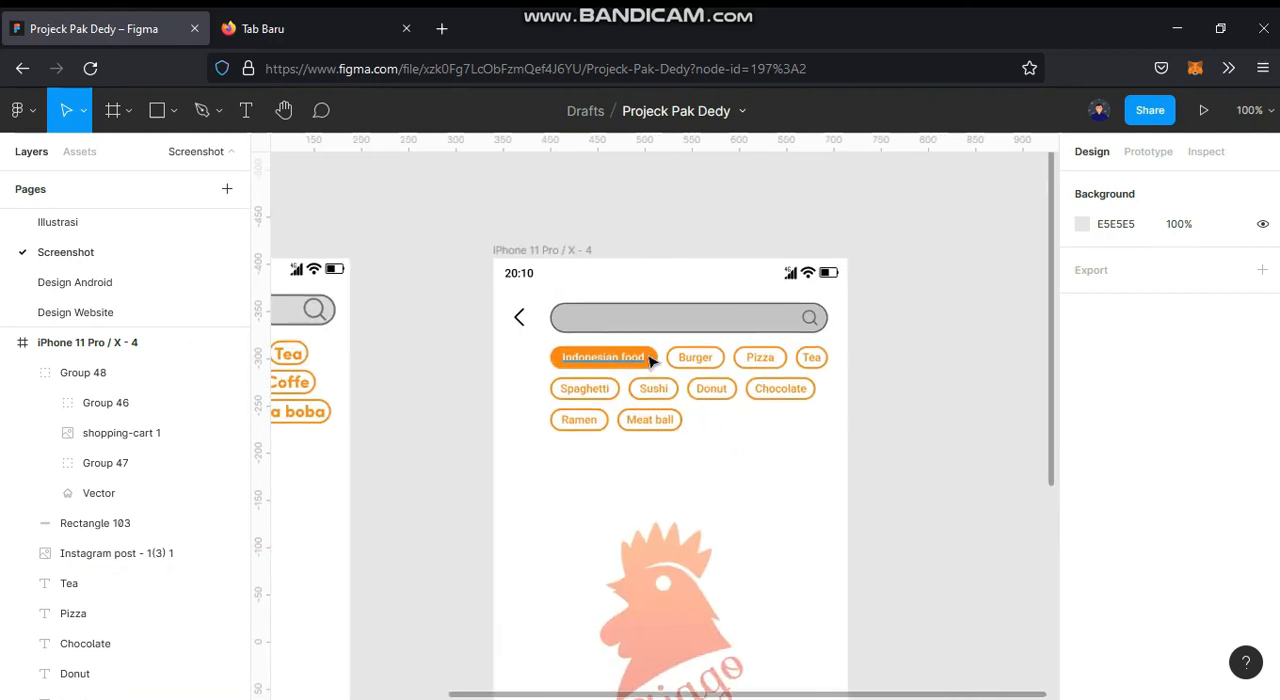
{"action": "left_click_drag", "start_coordinate": [434, 272], "coordinate": [872, 301]}
{"action": "left_click_drag", "start_coordinate": [770, 292], "coordinate": [781, 268]}
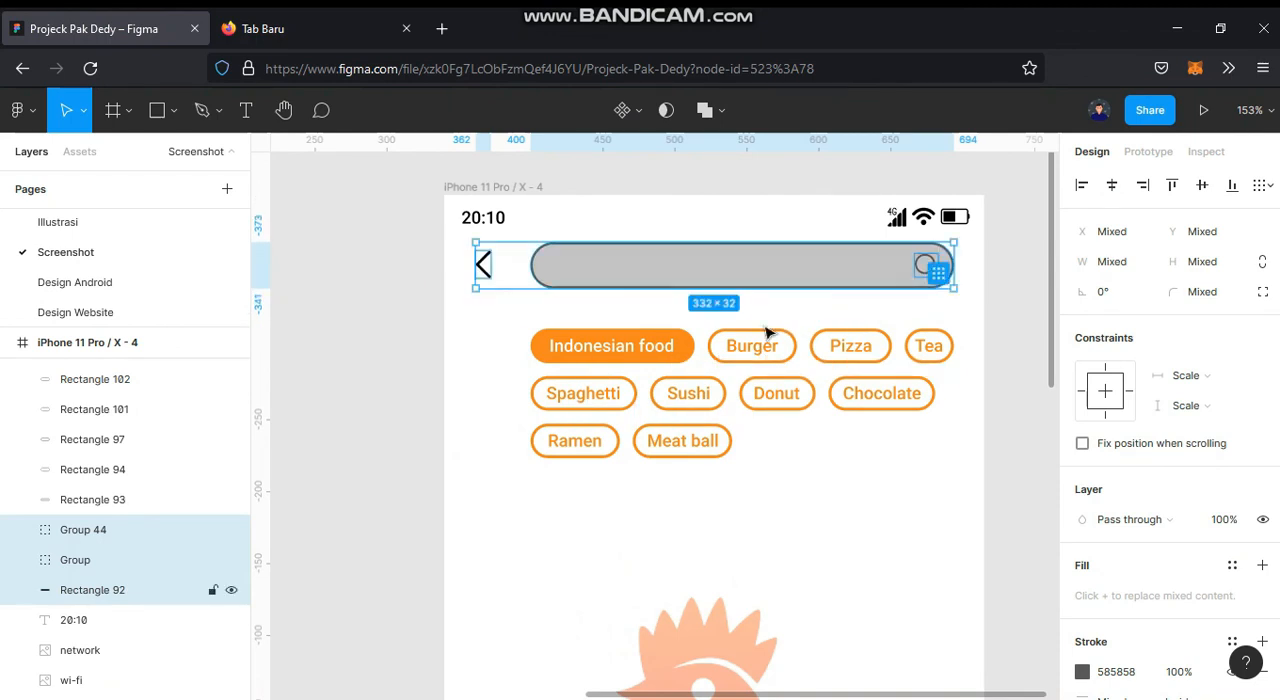
{"action": "left_click_drag", "start_coordinate": [418, 324], "coordinate": [1018, 465]}
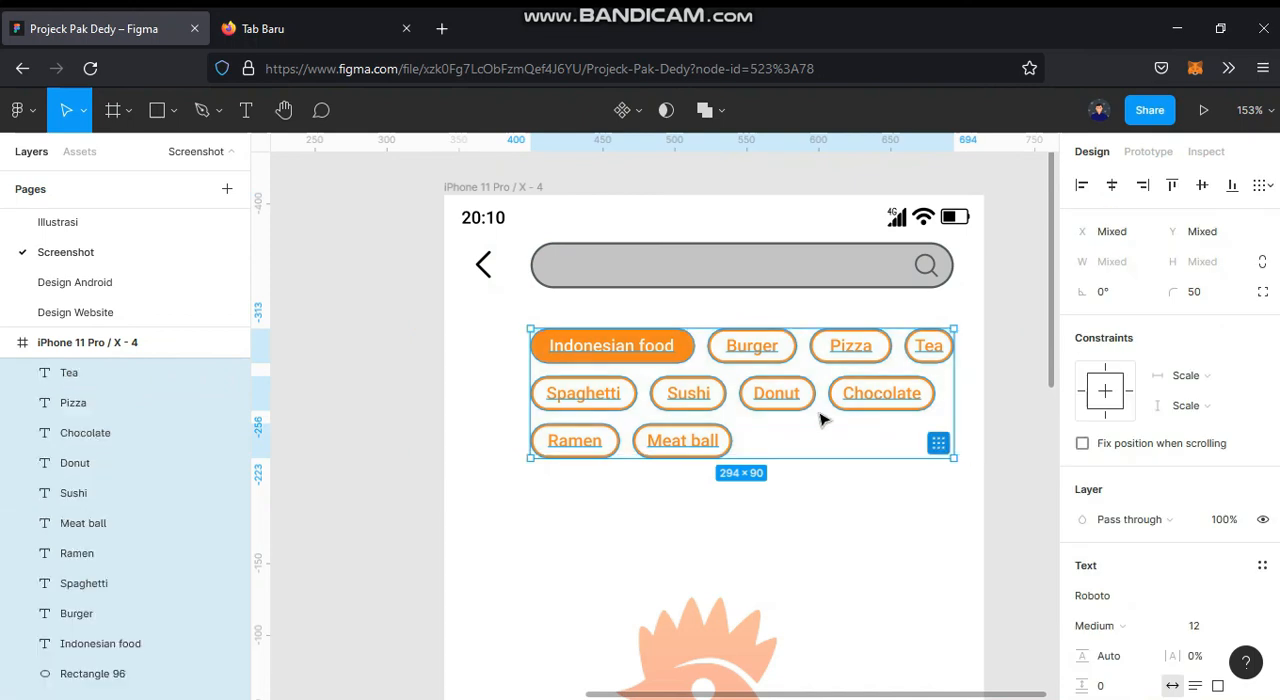
{"action": "left_click_drag", "start_coordinate": [765, 399], "coordinate": [766, 385]}
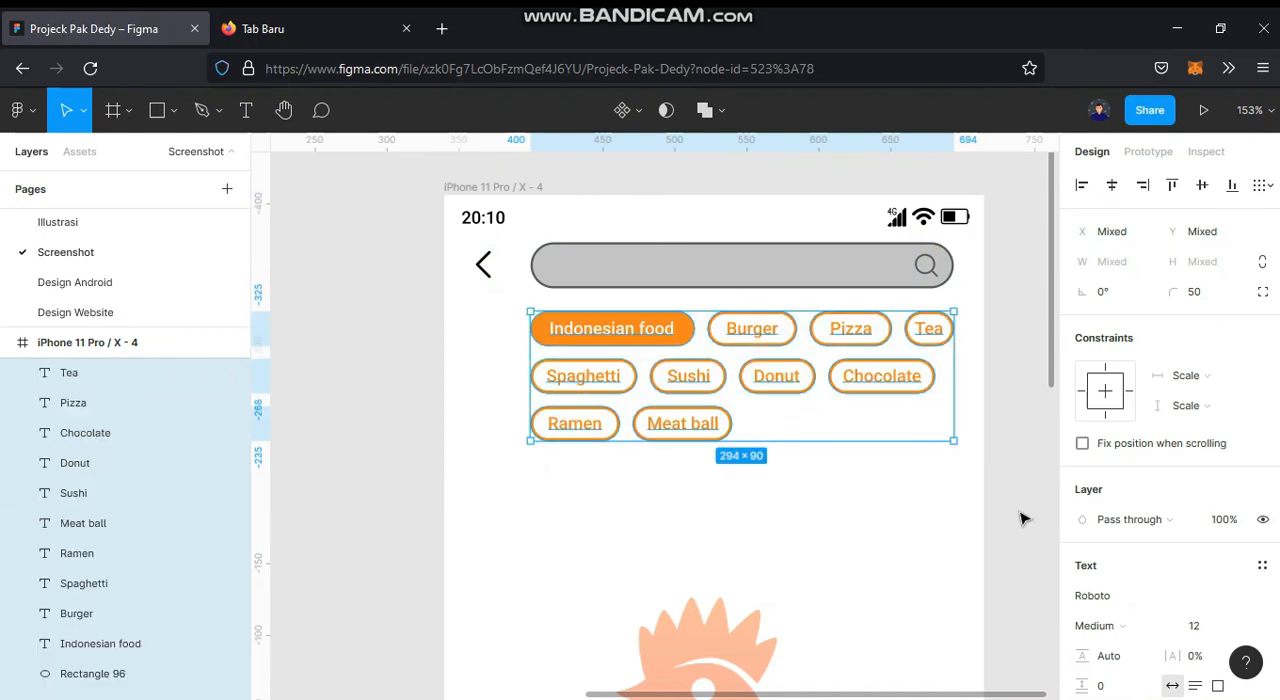